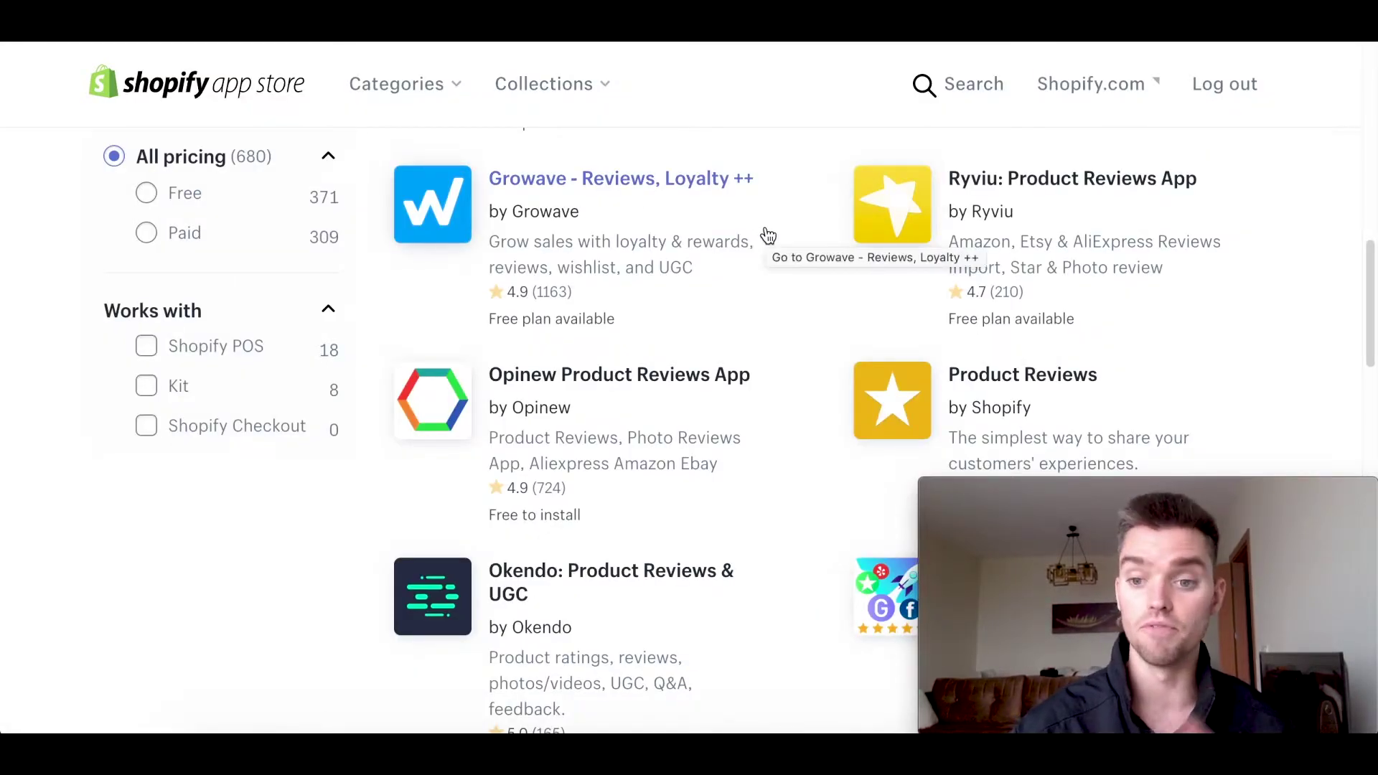
# - Browse the product review apps listed in the Shopify App Store search results
pyautogui.scroll(10, 797, 277)
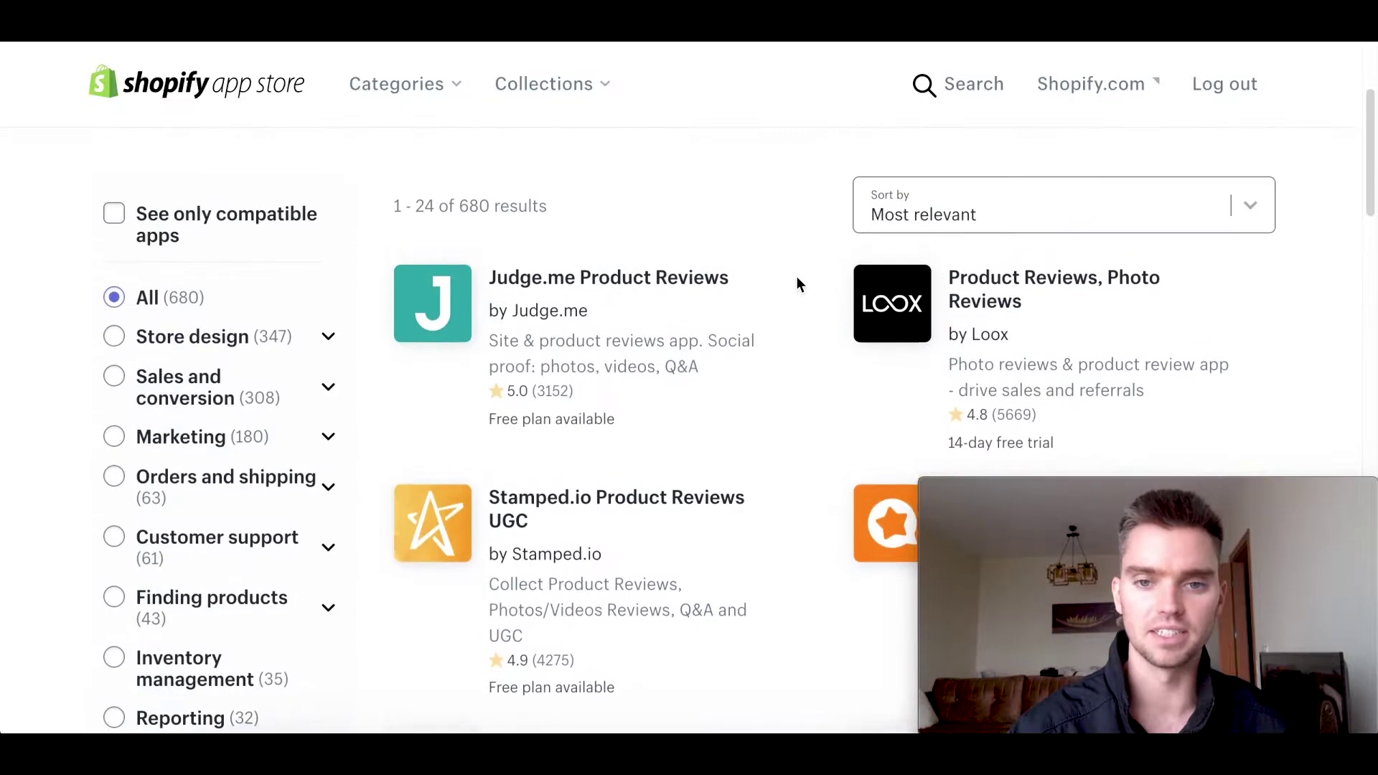
pyautogui.scroll(-4, 796, 363)
pyautogui.scroll(-8, 795, 357)
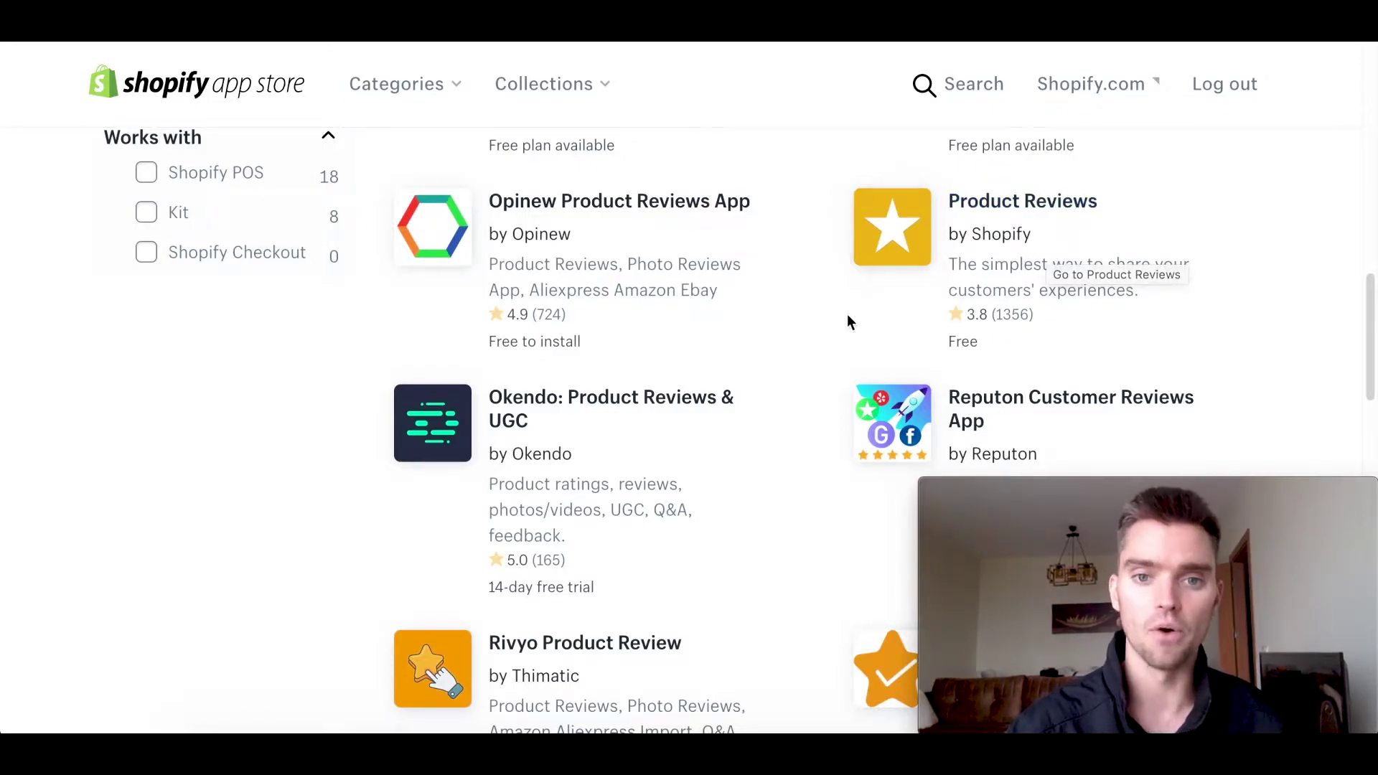
pyautogui.scroll(3, 847, 316)
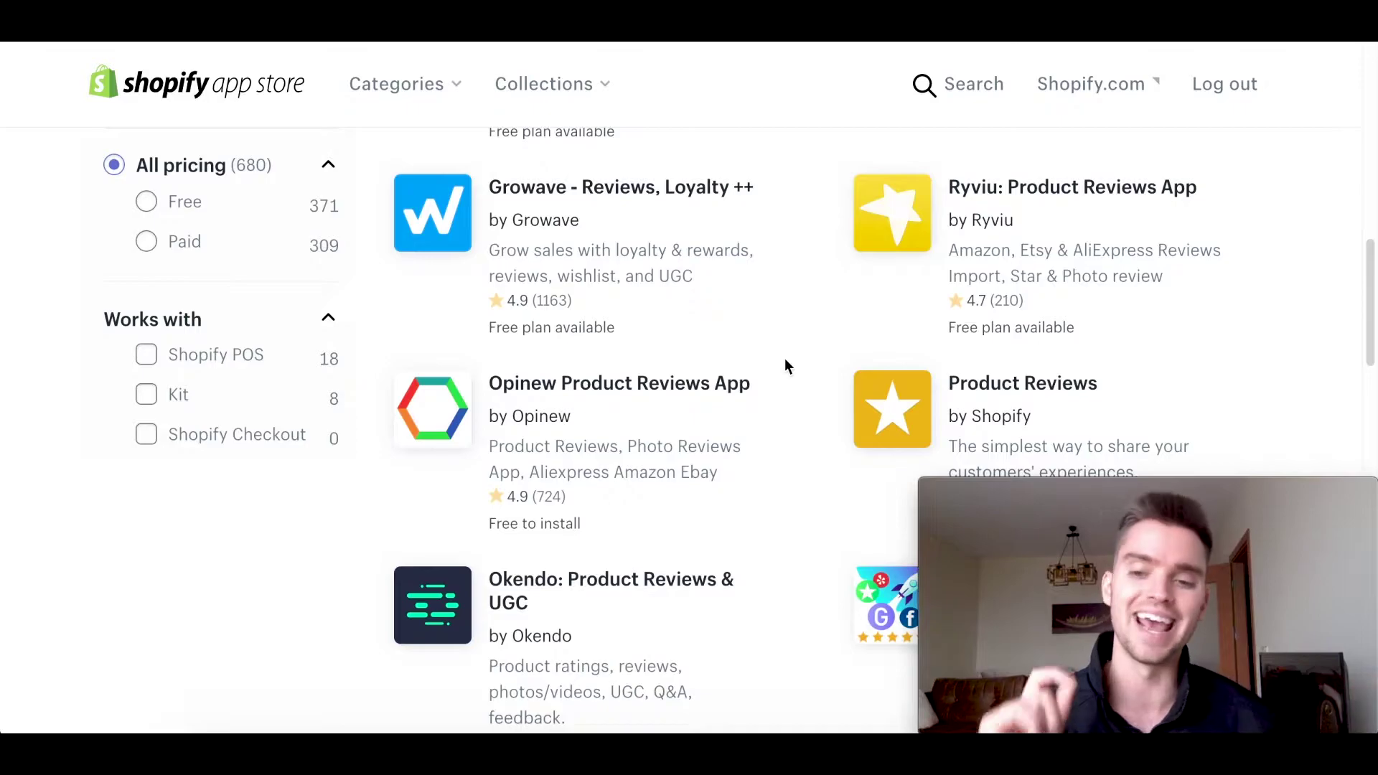
pyautogui.scroll(-1, 988, 375)
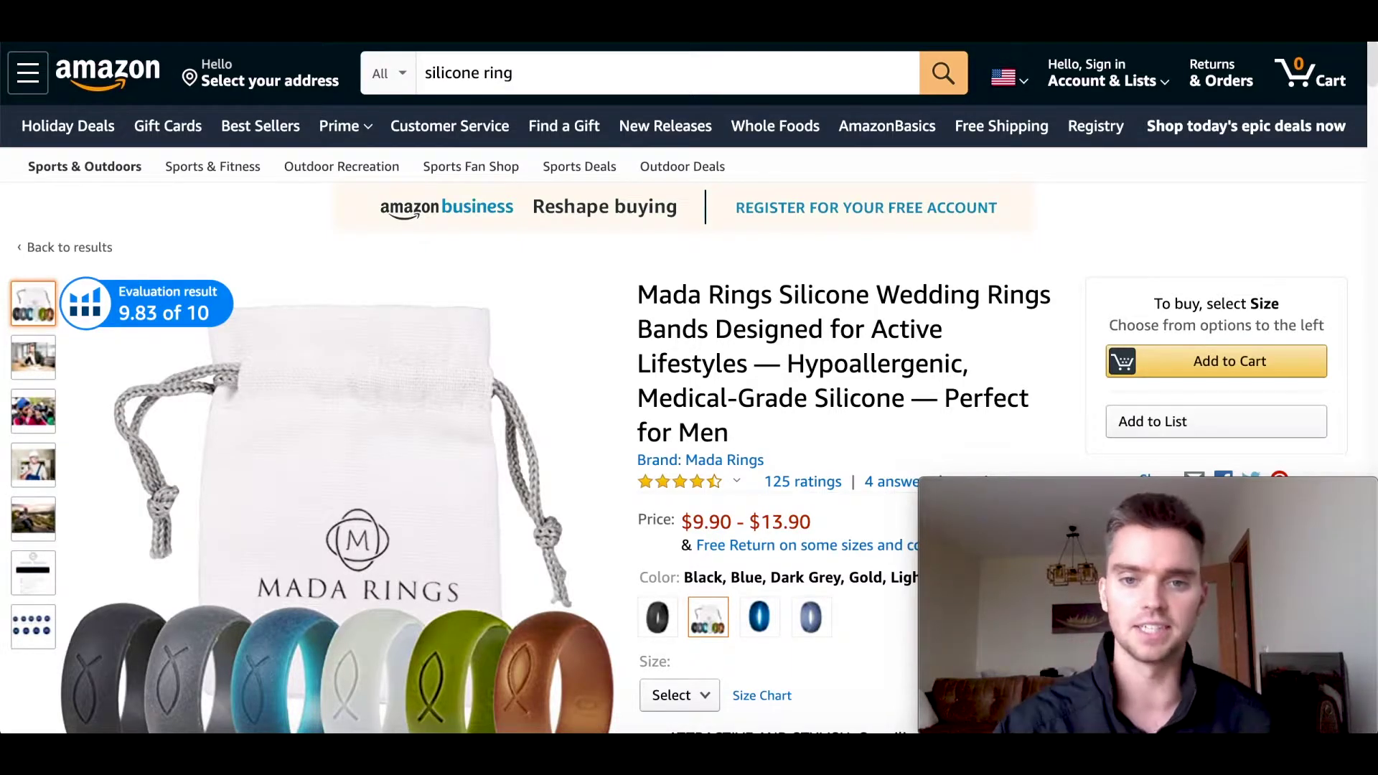
# - Switch to the Amazon page for the Mada Rings silicone wedding rings and examine the product listing
pyautogui.scroll(-2, 754, 287)
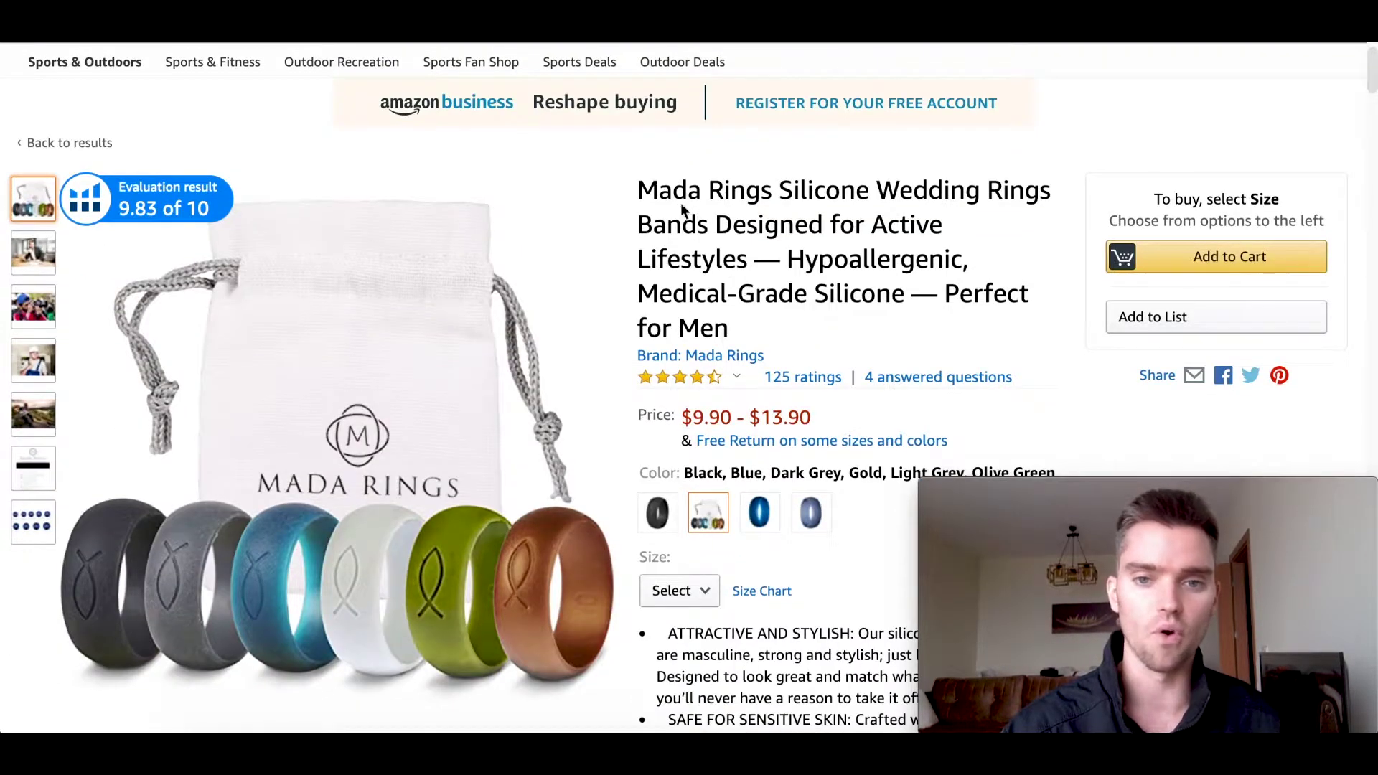
pyautogui.moveTo(595, 226)
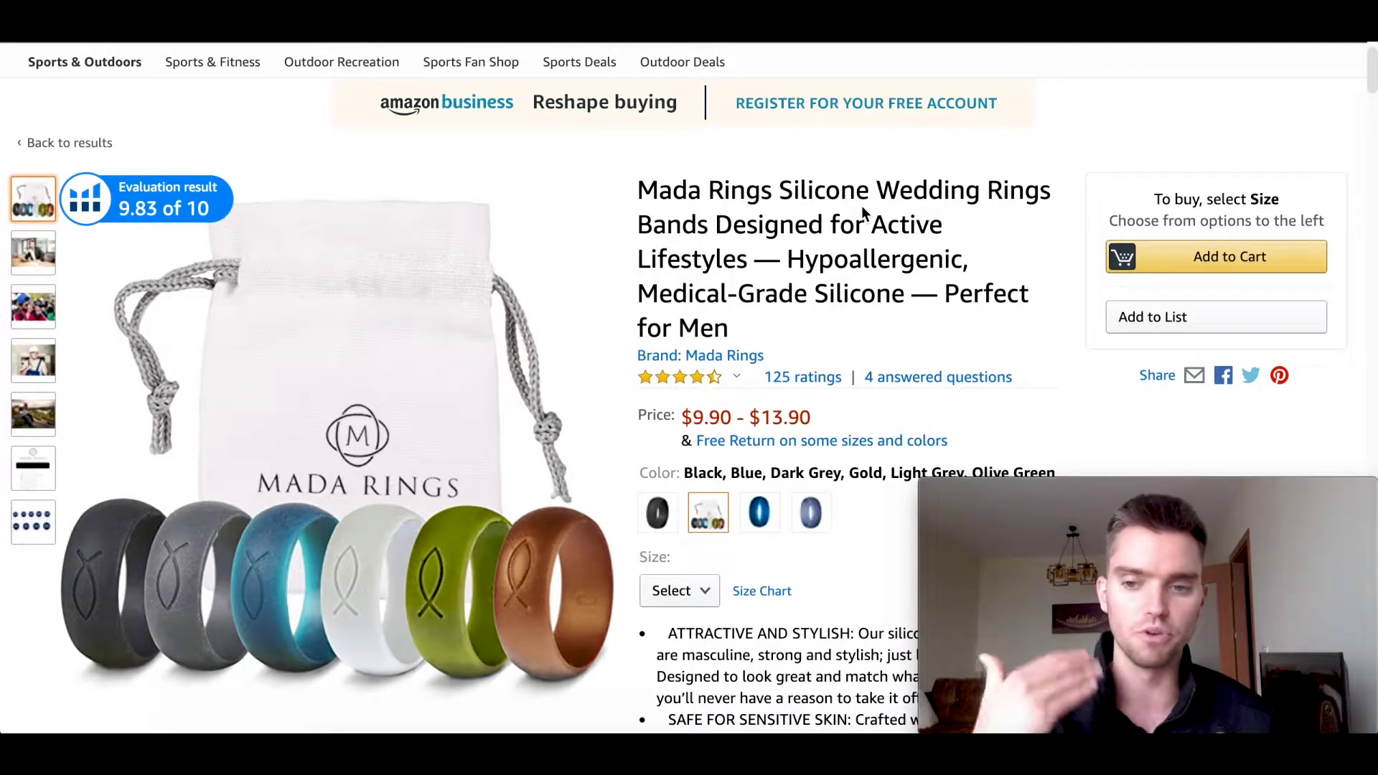
pyautogui.scroll(2, 864, 211)
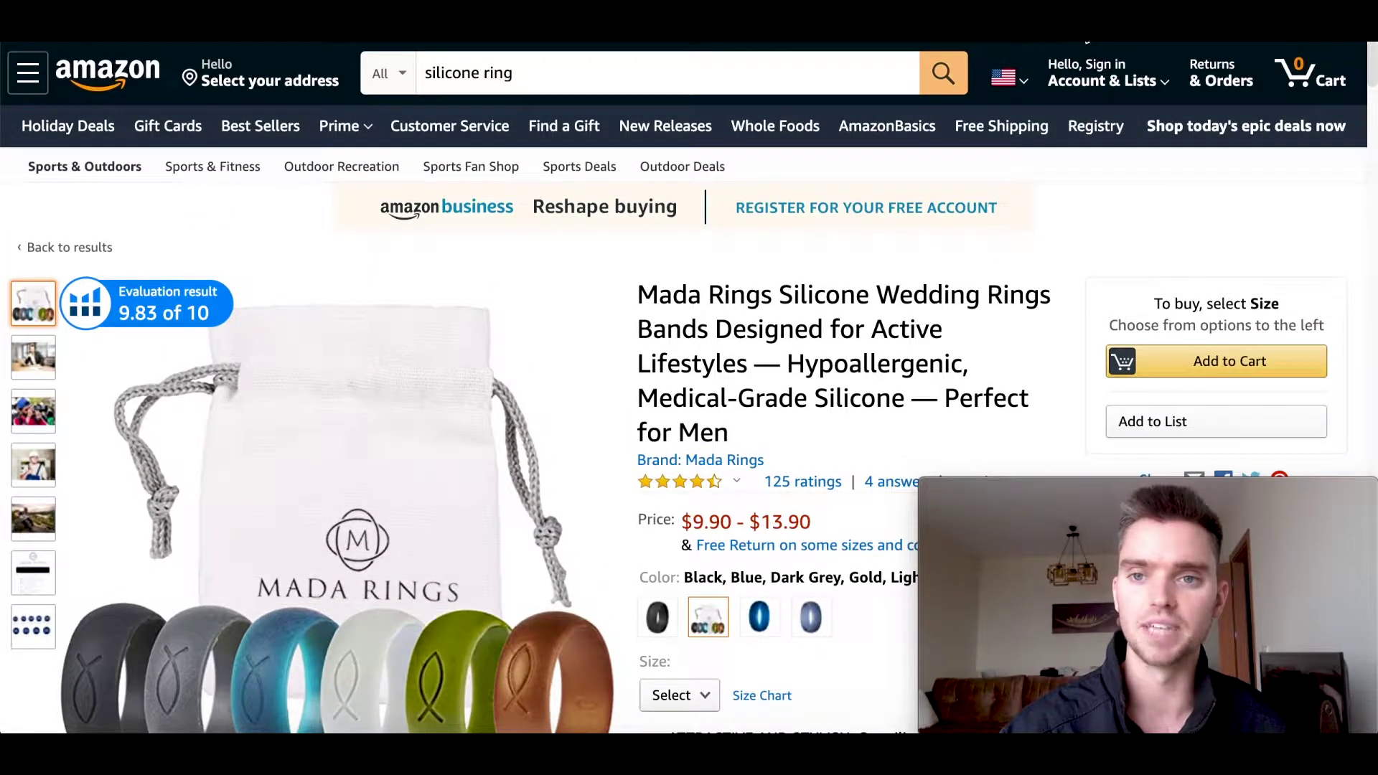
# - Open Review Insights in the Helium 10 extension for this product with Only Verified Purchase enabled, and bring up the Extract Reviews option
pyautogui.click(1084, 33)
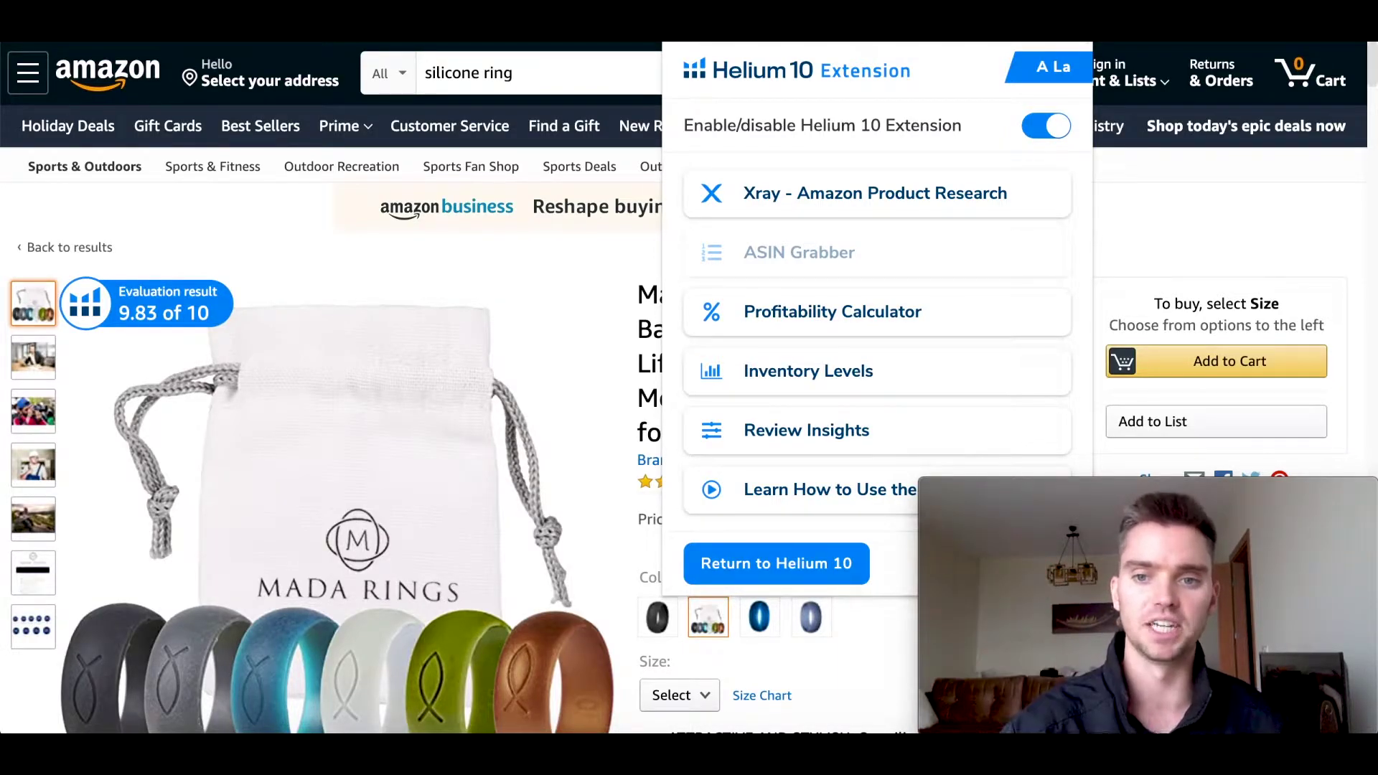
pyautogui.click(855, 442)
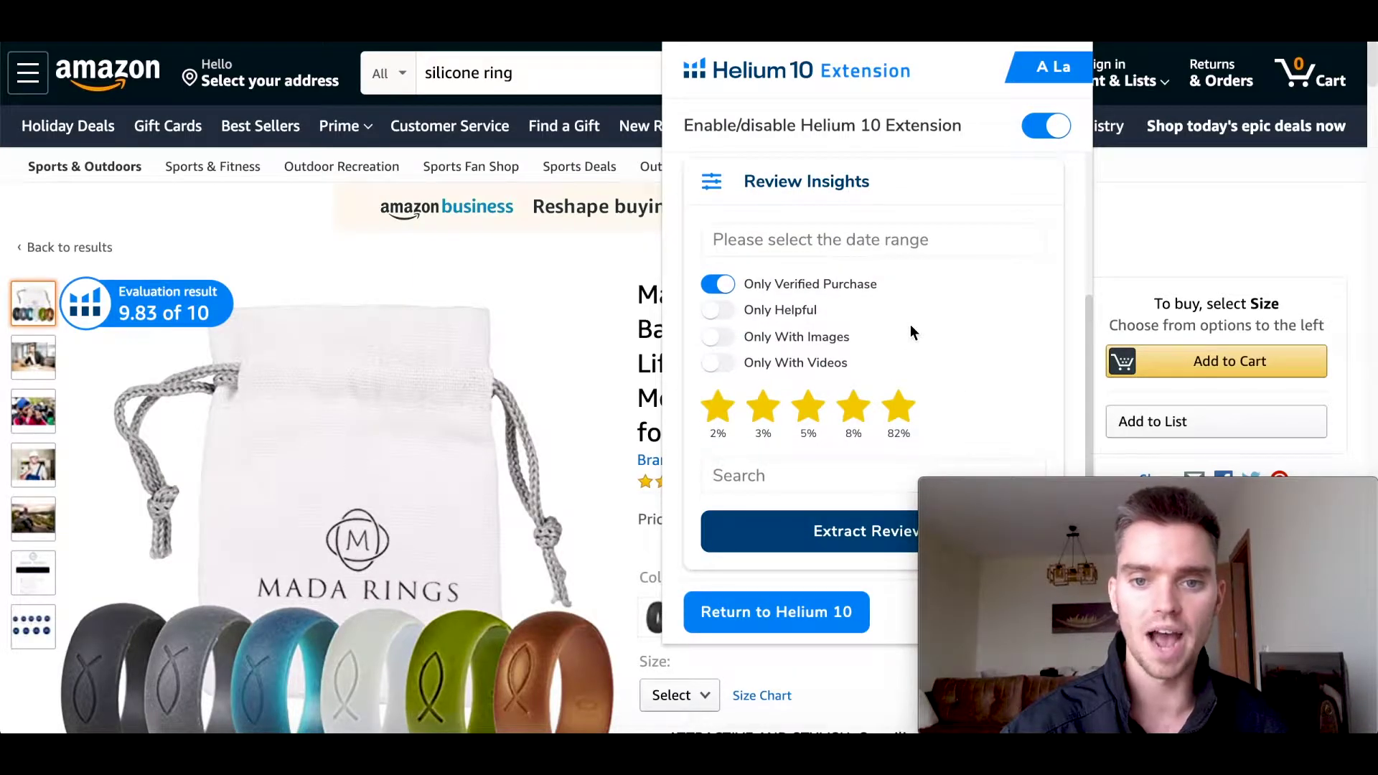
pyautogui.click(723, 286)
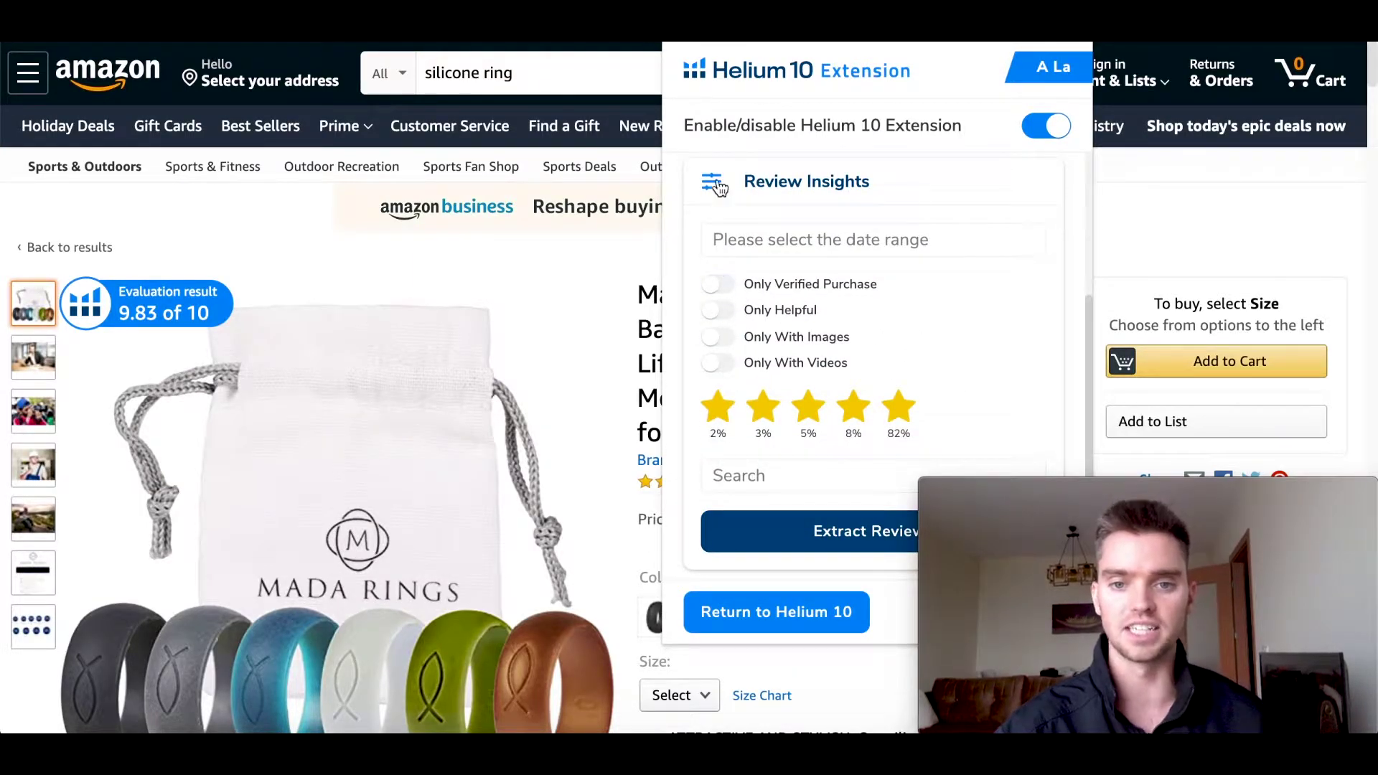
pyautogui.click(725, 293)
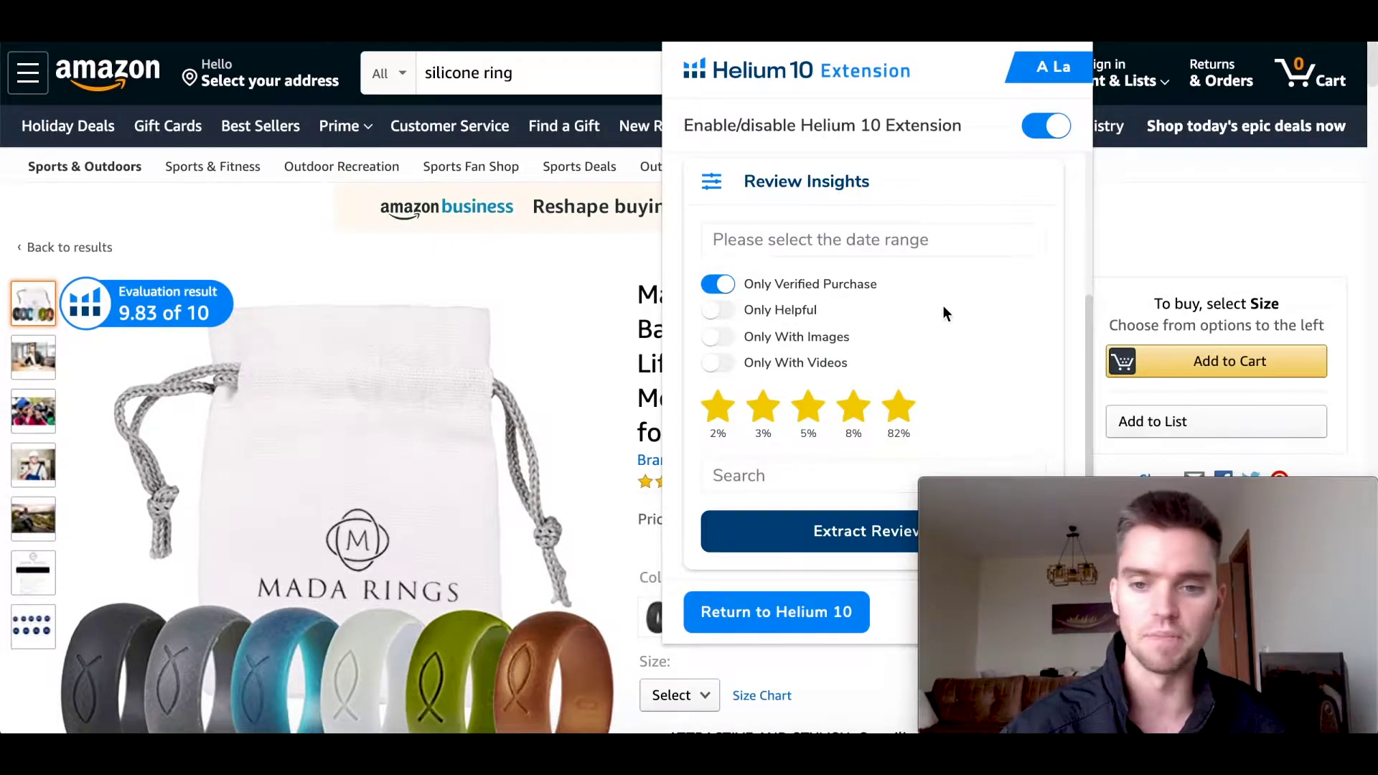
pyautogui.scroll(-1, 939, 305)
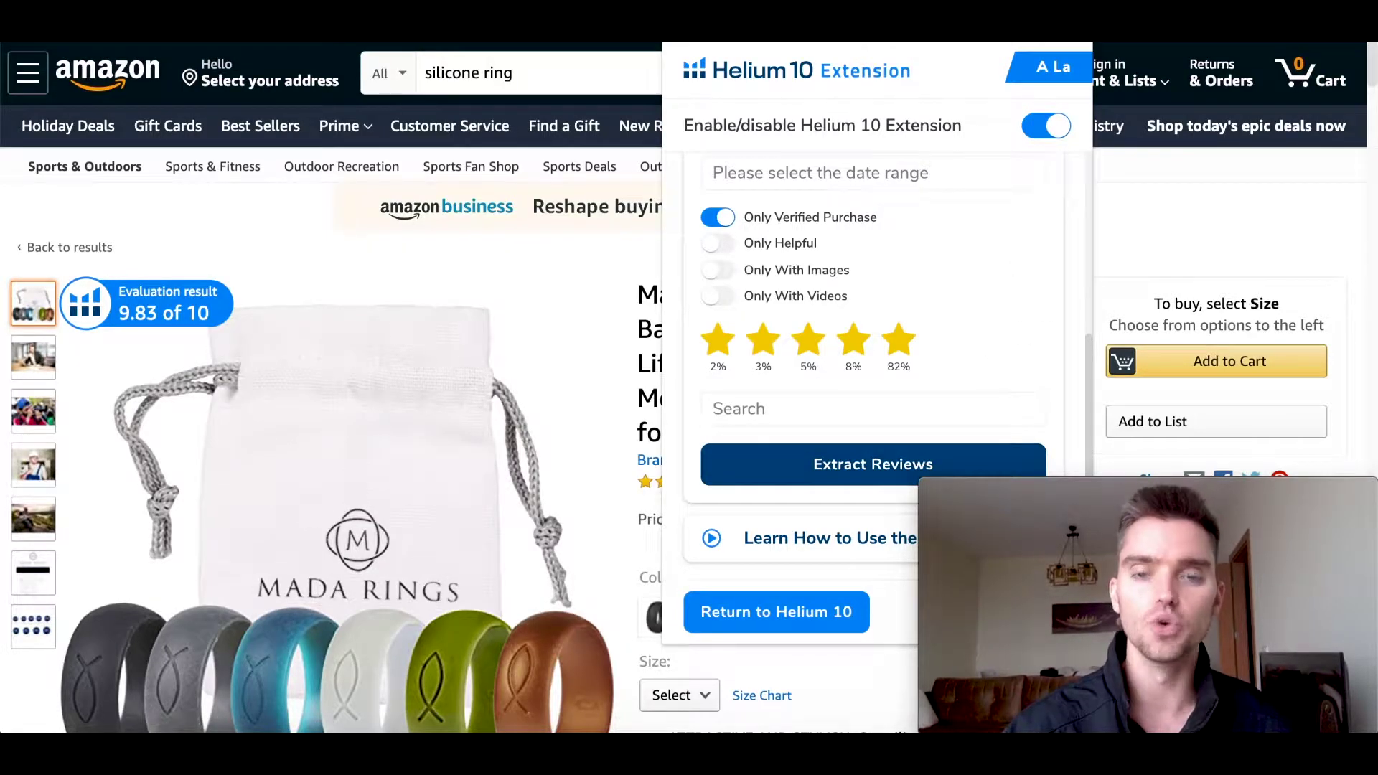
# - Switch to the Helium 10 Export Example spreadsheet and examine its Date, Author, Verified, Title, Body and Rating headers
pyautogui.click(747, 29)
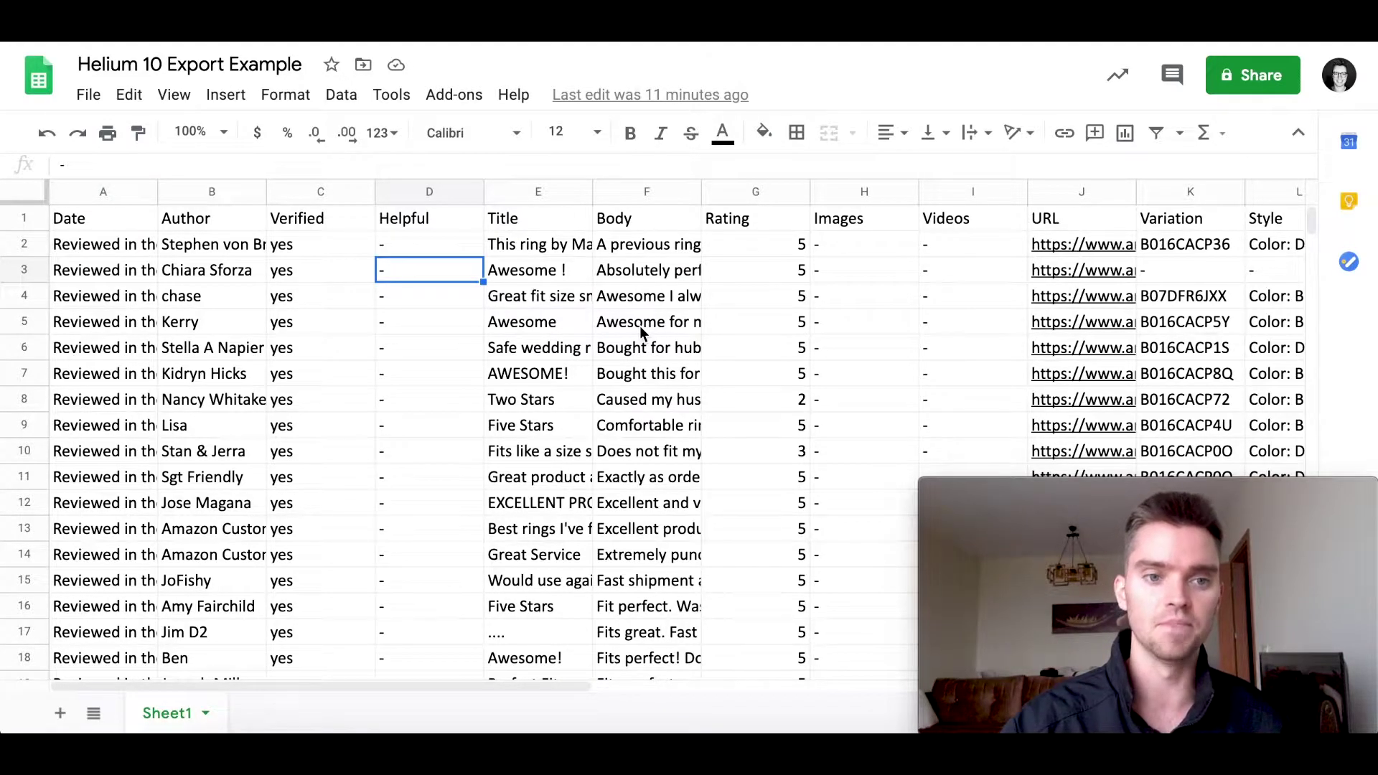
pyautogui.click(116, 225)
pyautogui.click(198, 221)
pyautogui.click(314, 229)
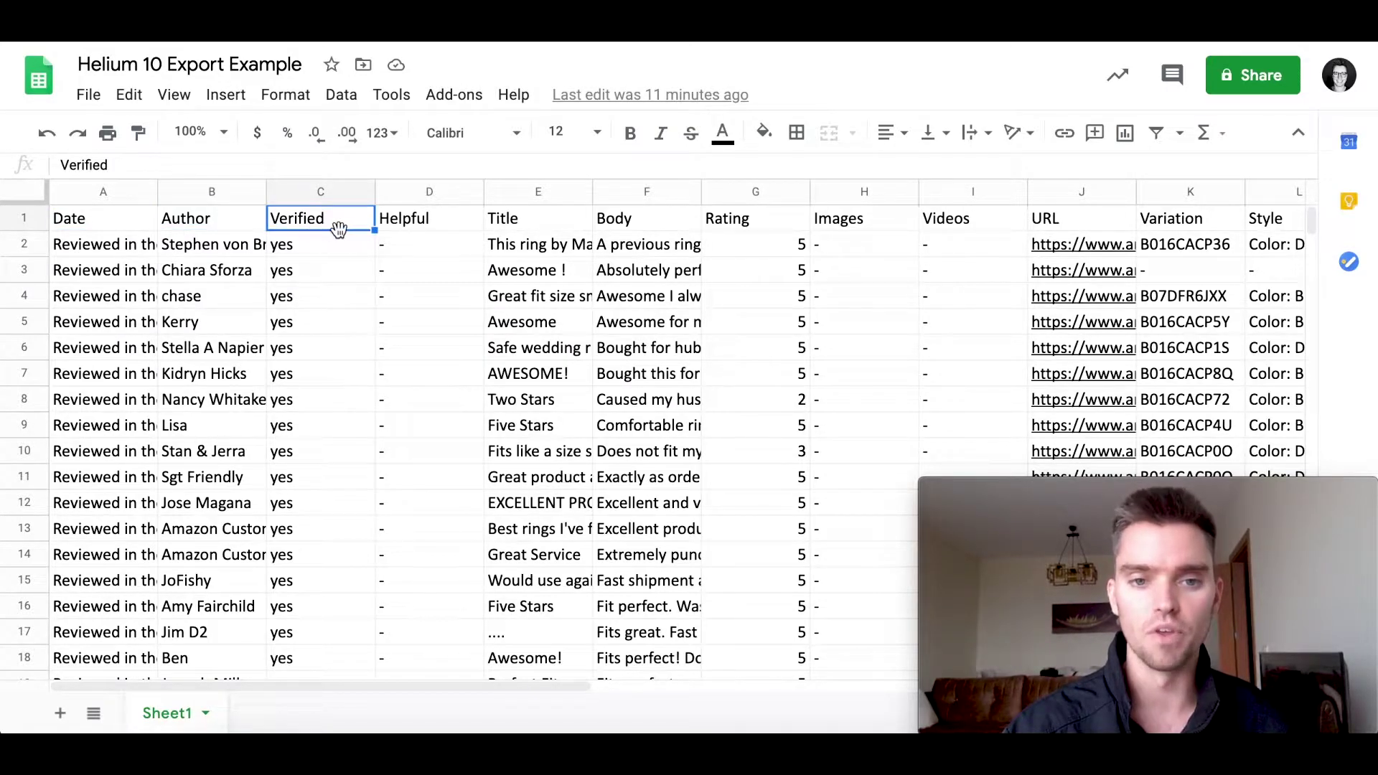
pyautogui.click(516, 223)
pyautogui.click(638, 229)
pyautogui.click(764, 225)
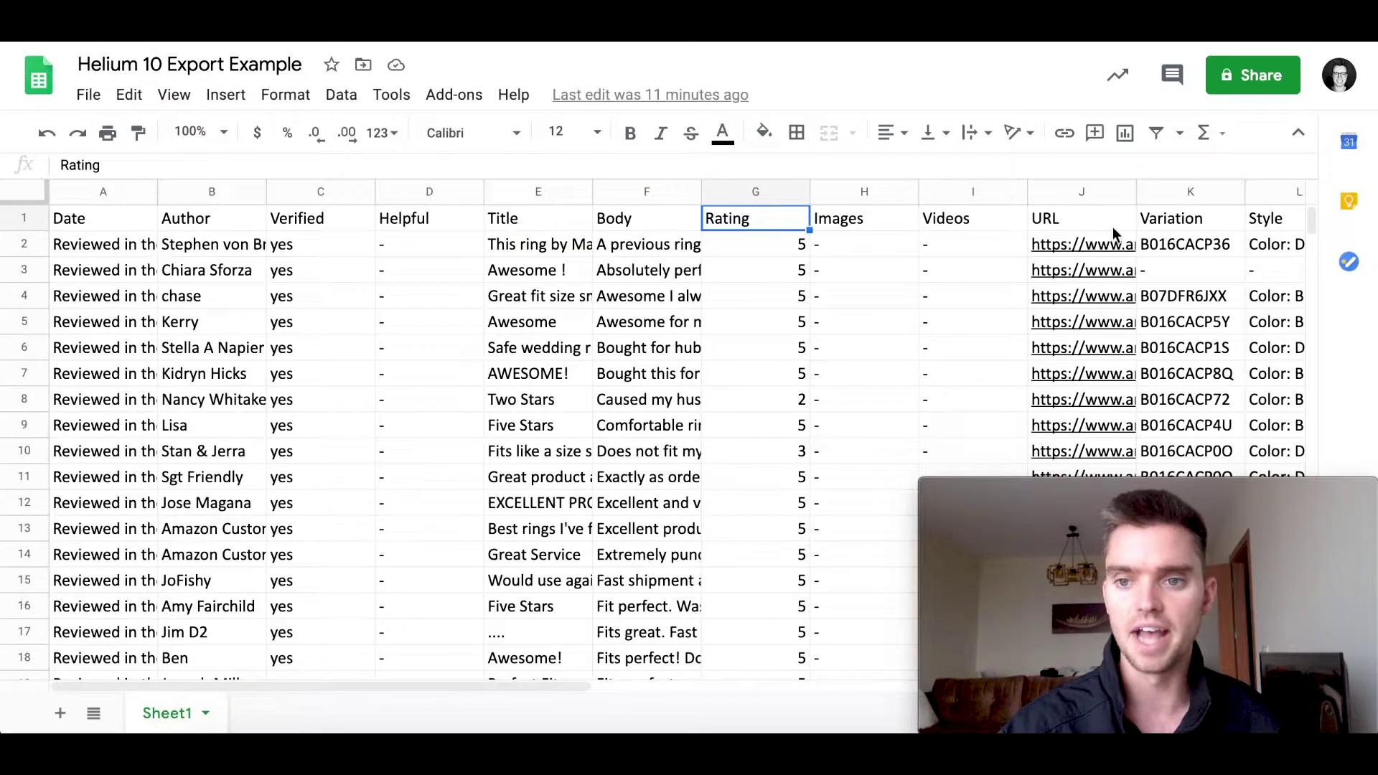
# - Switch to the Shopify Review Template spreadsheet and examine its header row and the sample review row
pyautogui.click(640, 278)
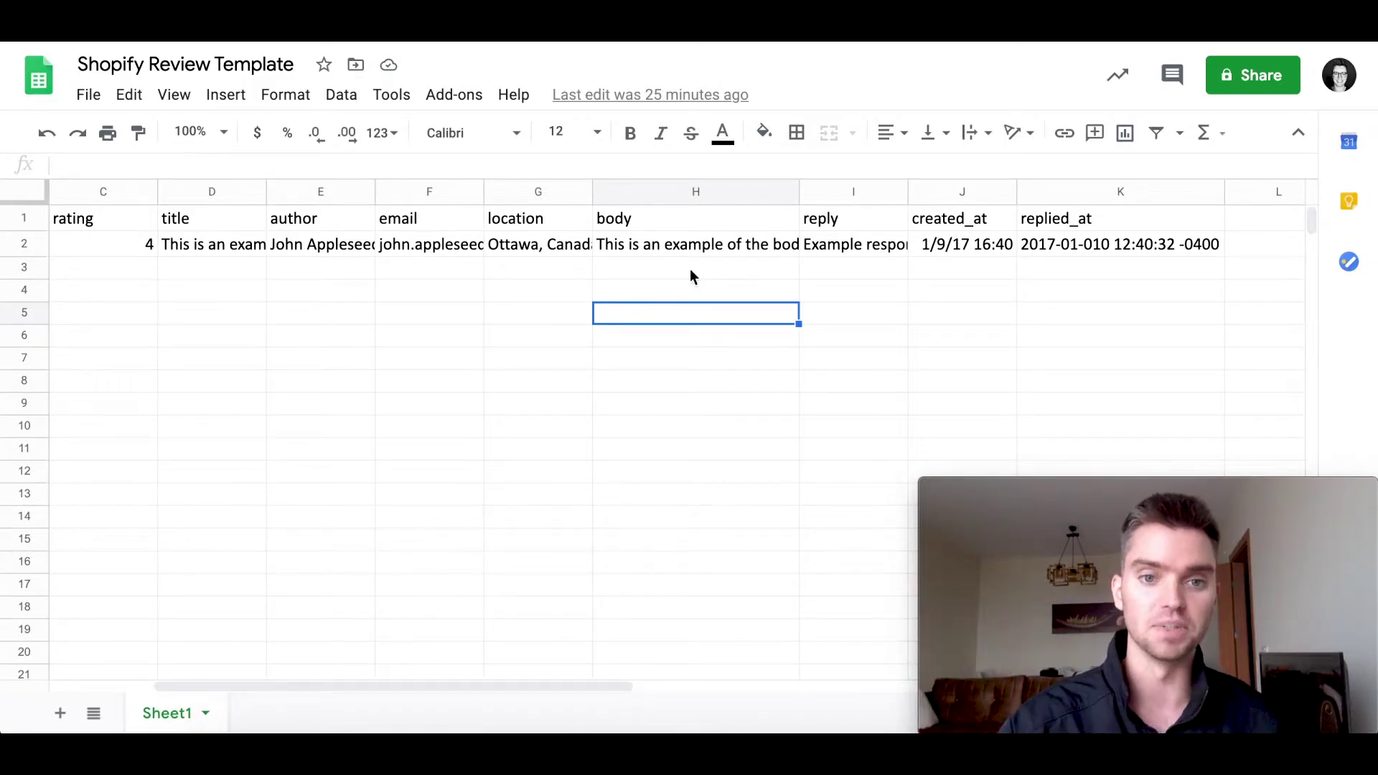
pyautogui.click(20, 245)
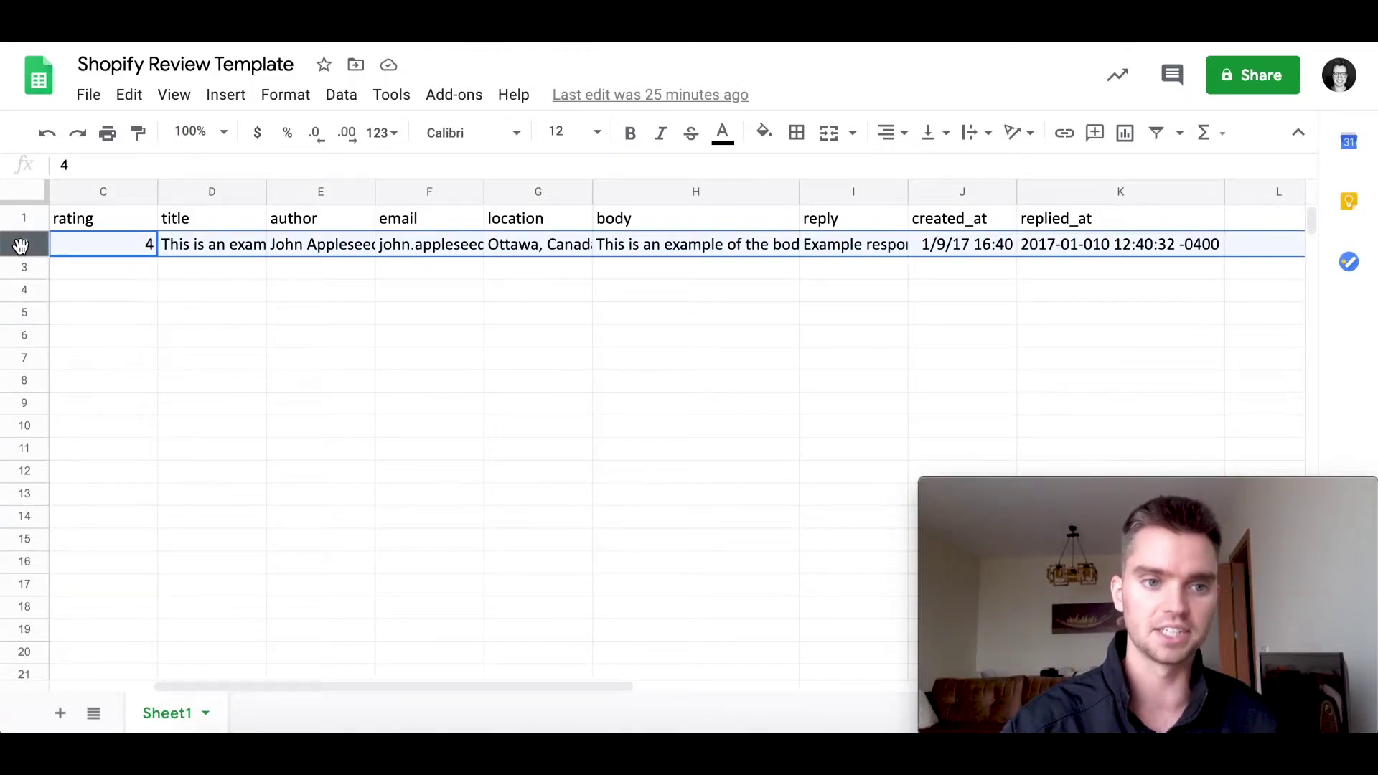
pyautogui.click(23, 216)
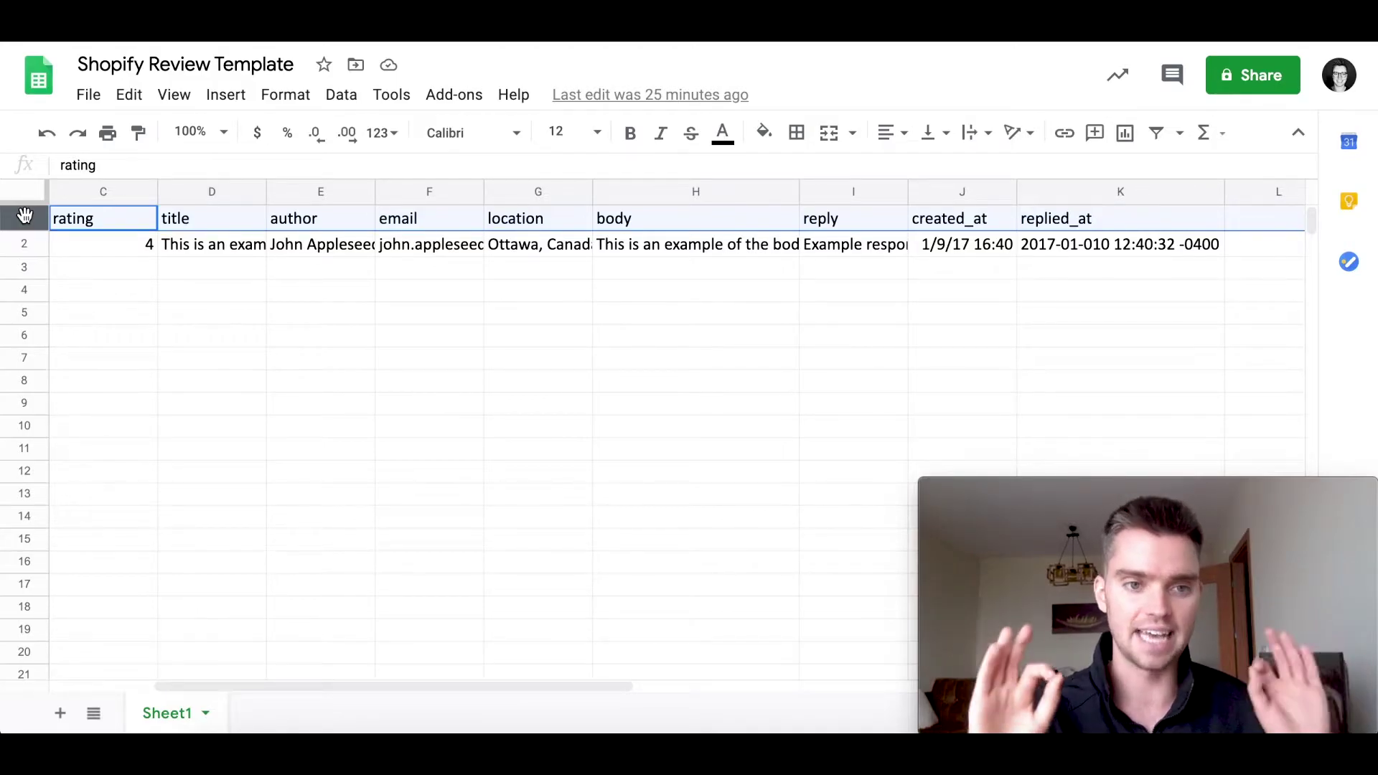
pyautogui.hscroll(-4, 334, 339)
pyautogui.click(334, 339)
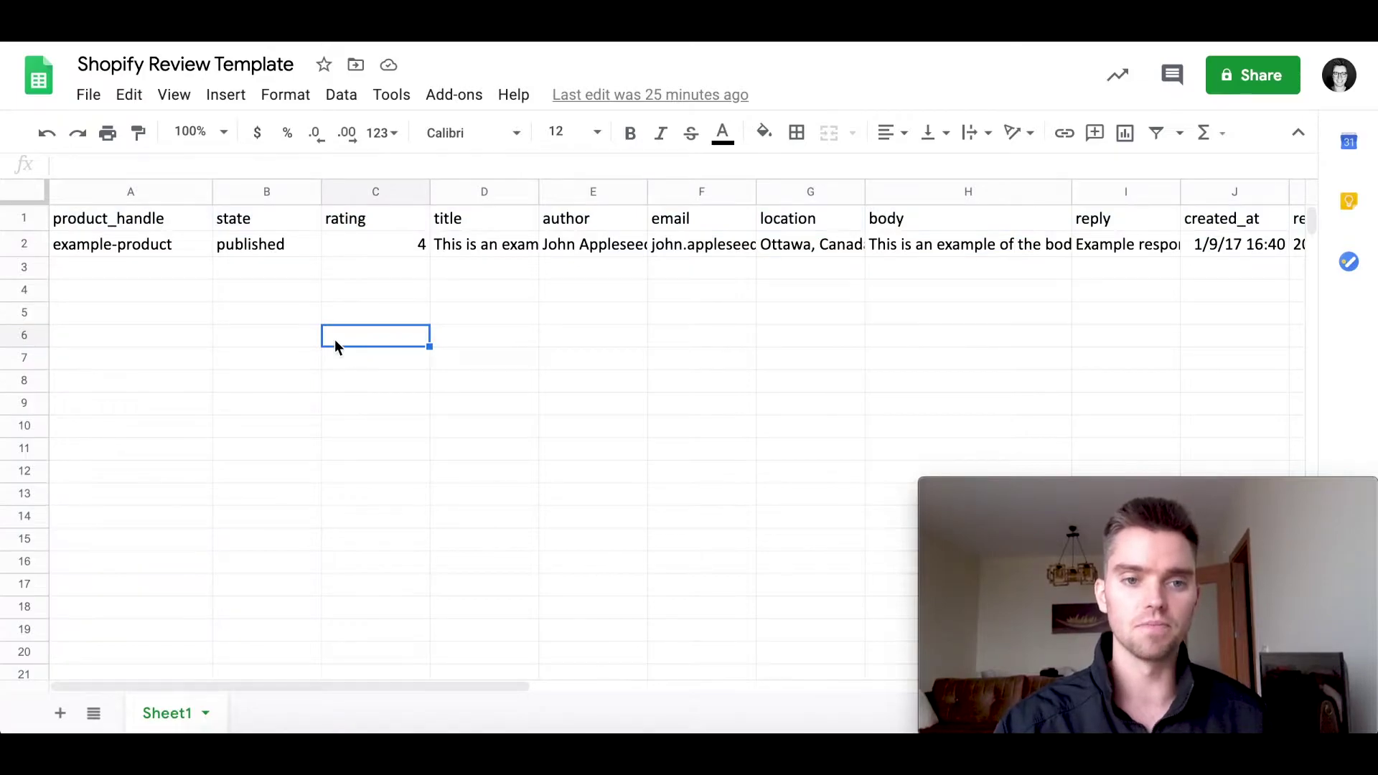
# - Review the template's column headers from state across to reply, created_at and replied_at
pyautogui.click(279, 228)
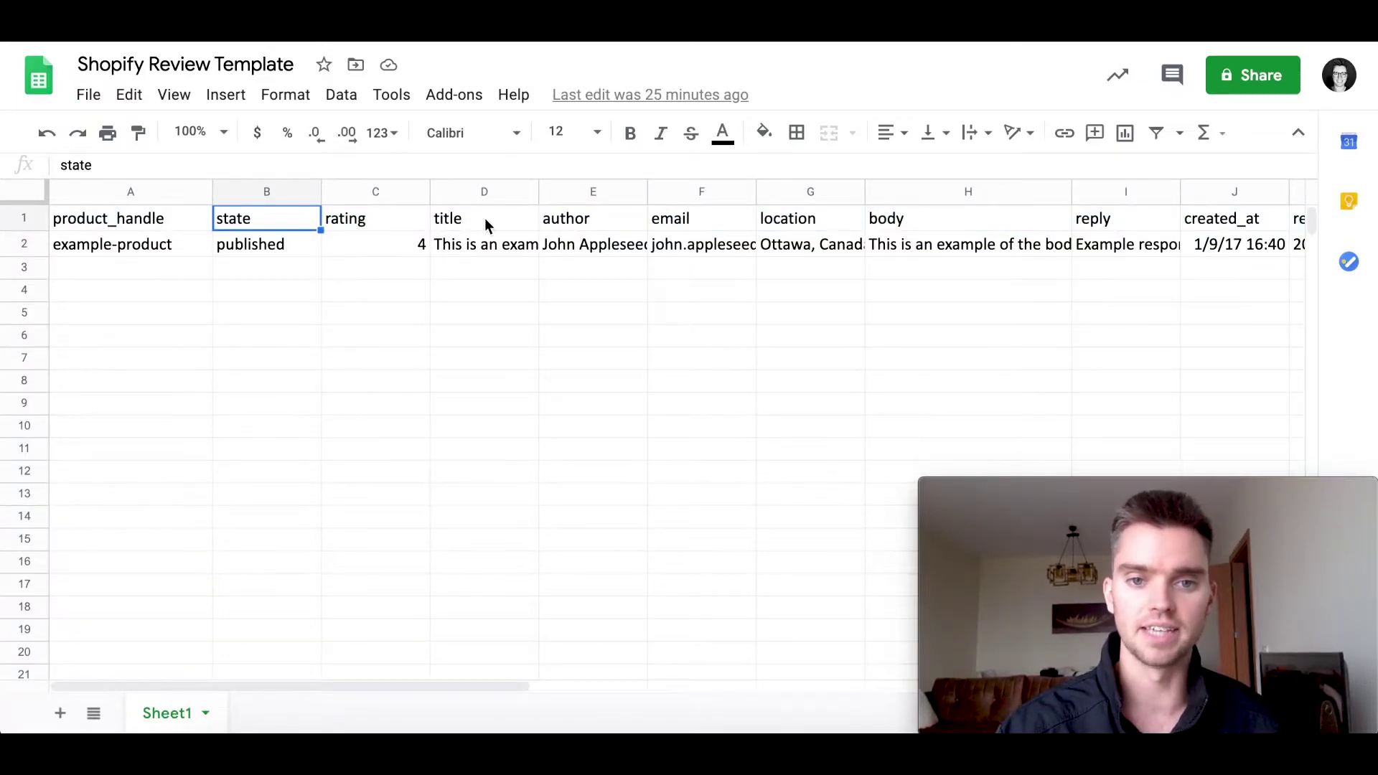
pyautogui.click(911, 224)
pyautogui.hscroll(2, 911, 225)
pyautogui.click(956, 227)
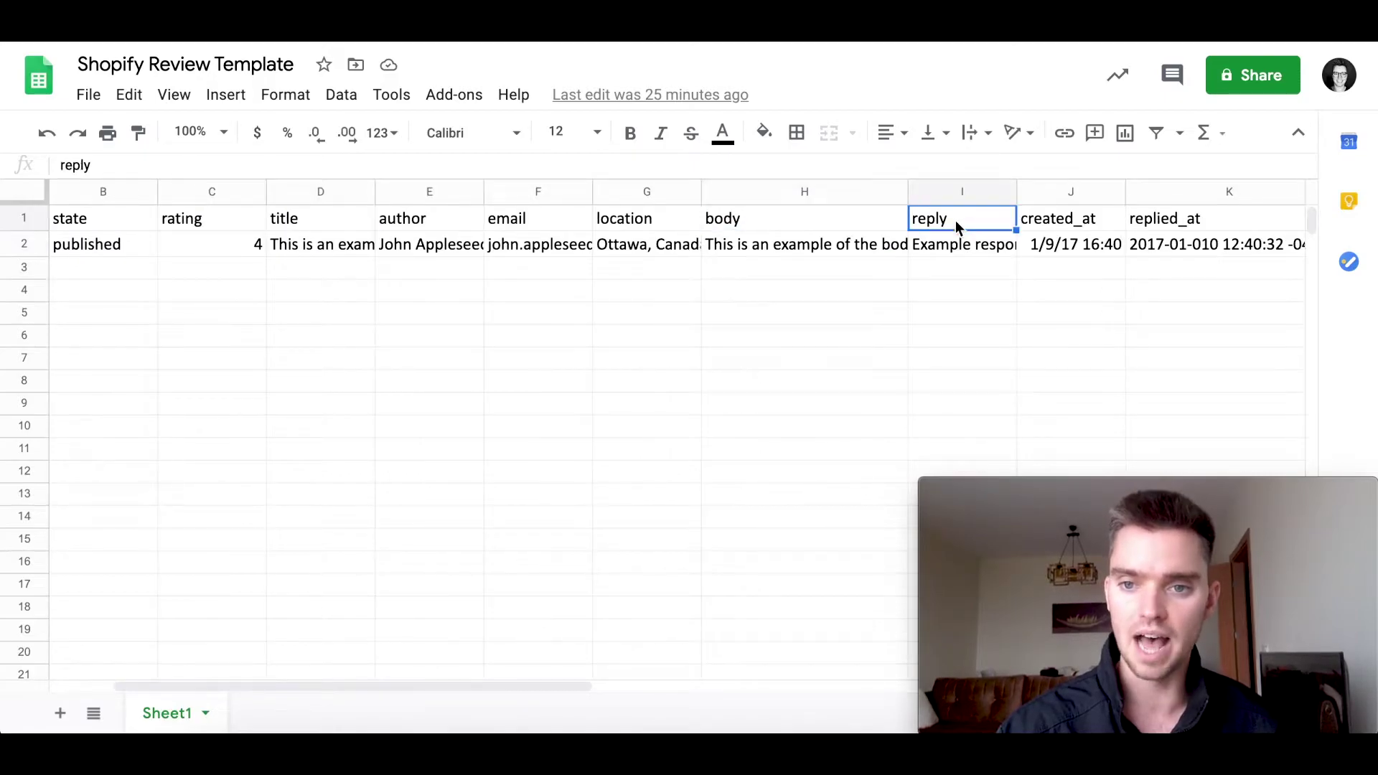
pyautogui.click(1067, 227)
pyautogui.hscroll(2, 1068, 226)
pyautogui.click(1067, 227)
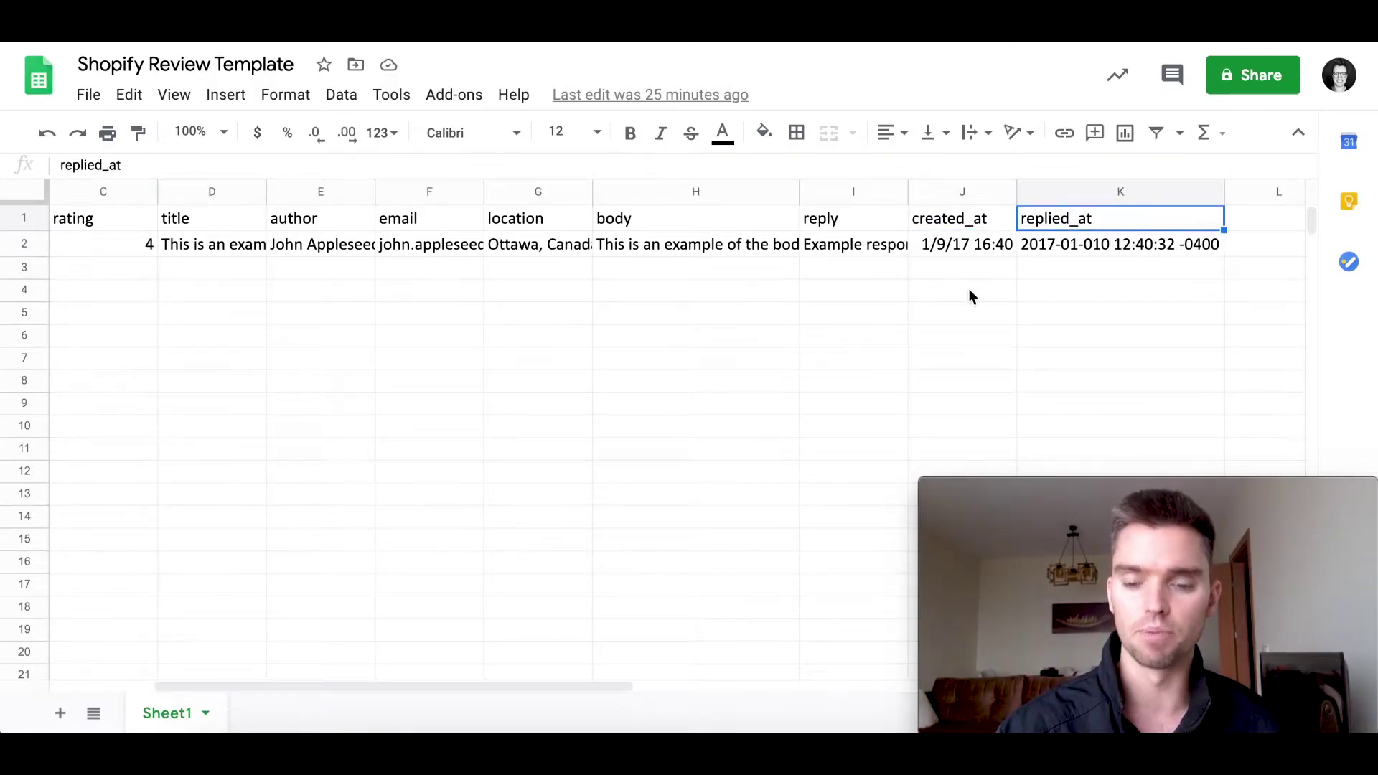
pyautogui.hscroll(-2, 913, 303)
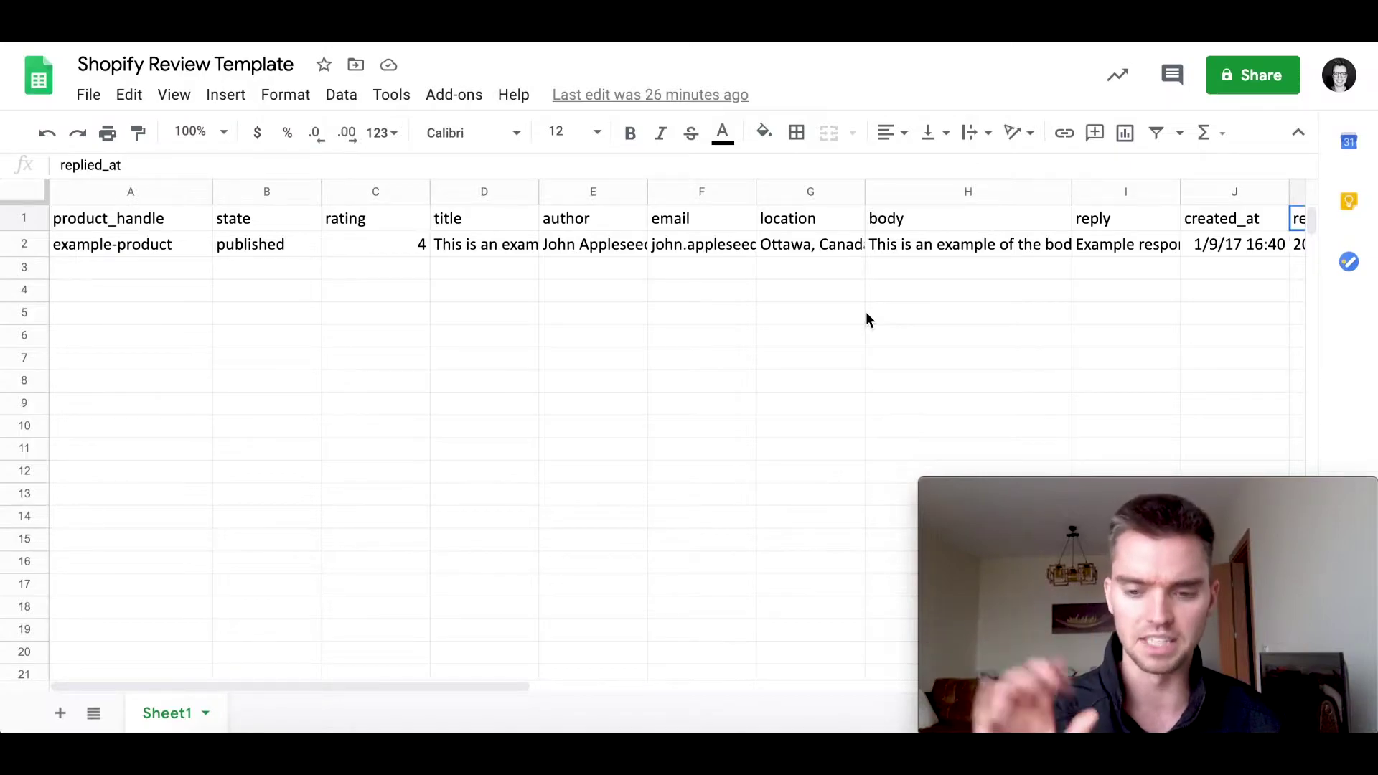
pyautogui.click(564, 303)
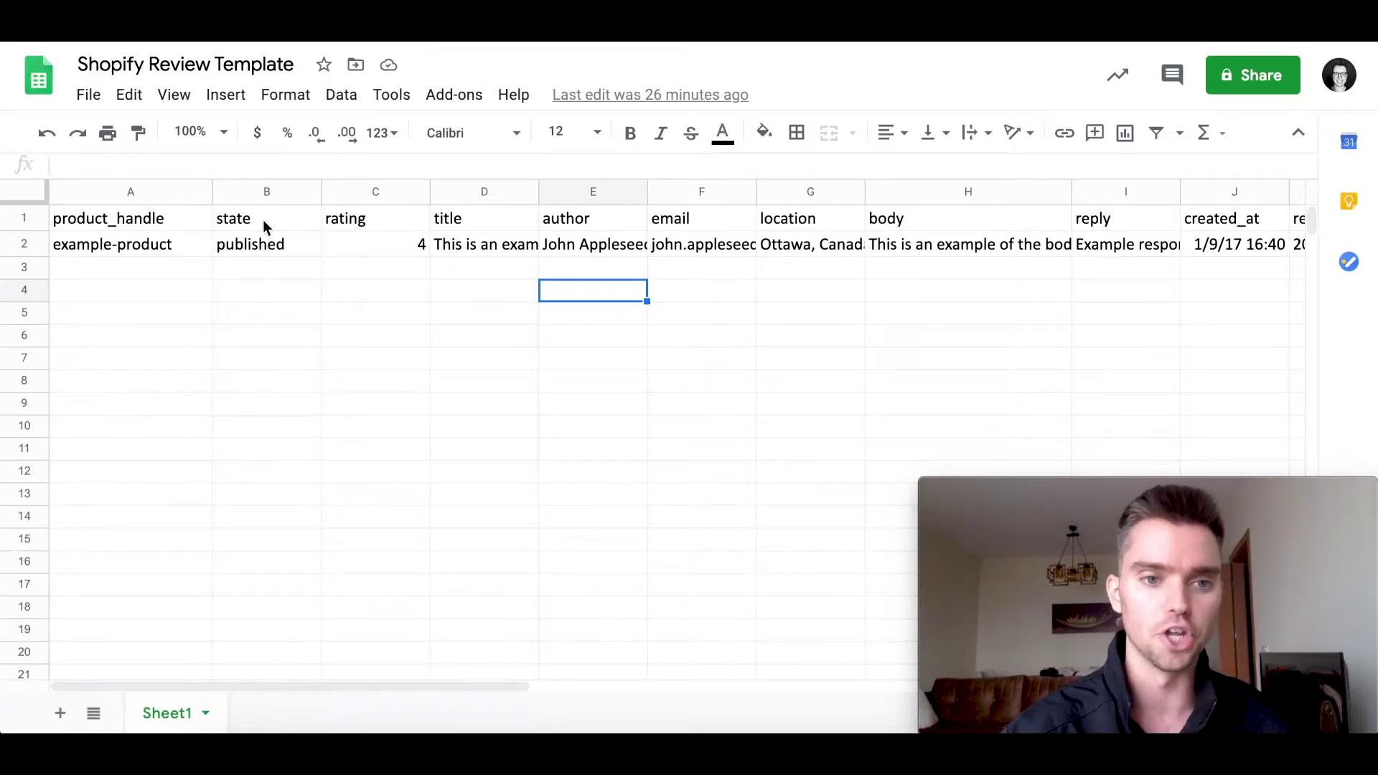
# - Inspect the sample row's product_handle, state, rating, title, author and email values one by one
pyautogui.click(165, 256)
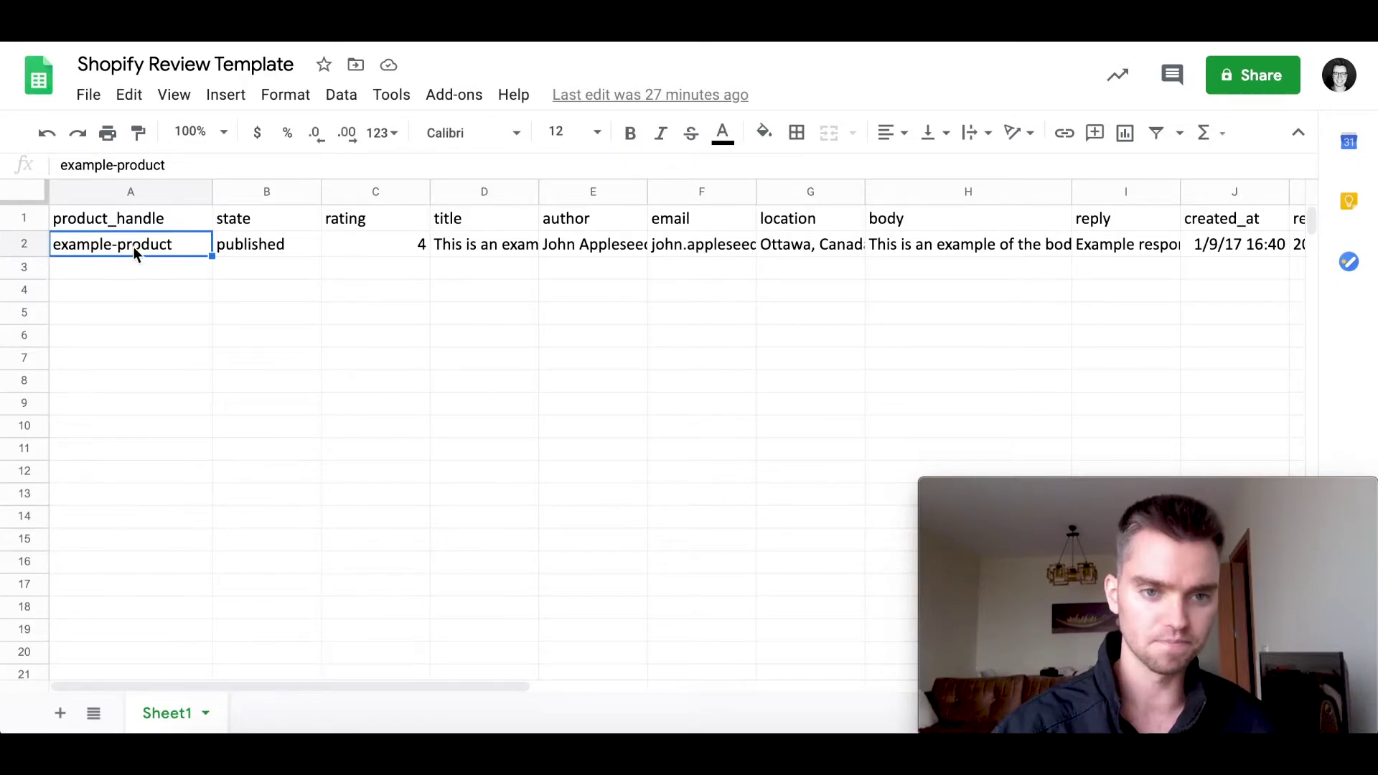
pyautogui.click(252, 256)
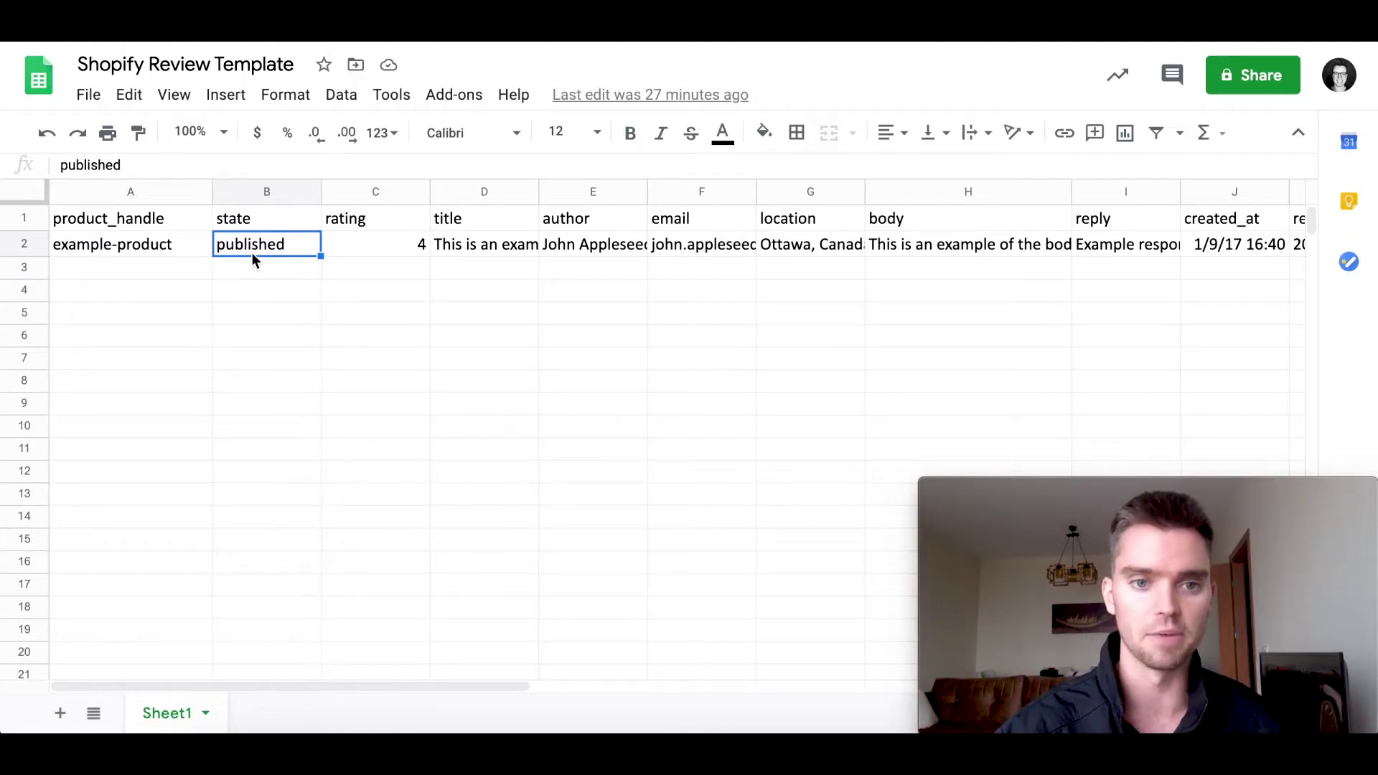
pyautogui.click(364, 245)
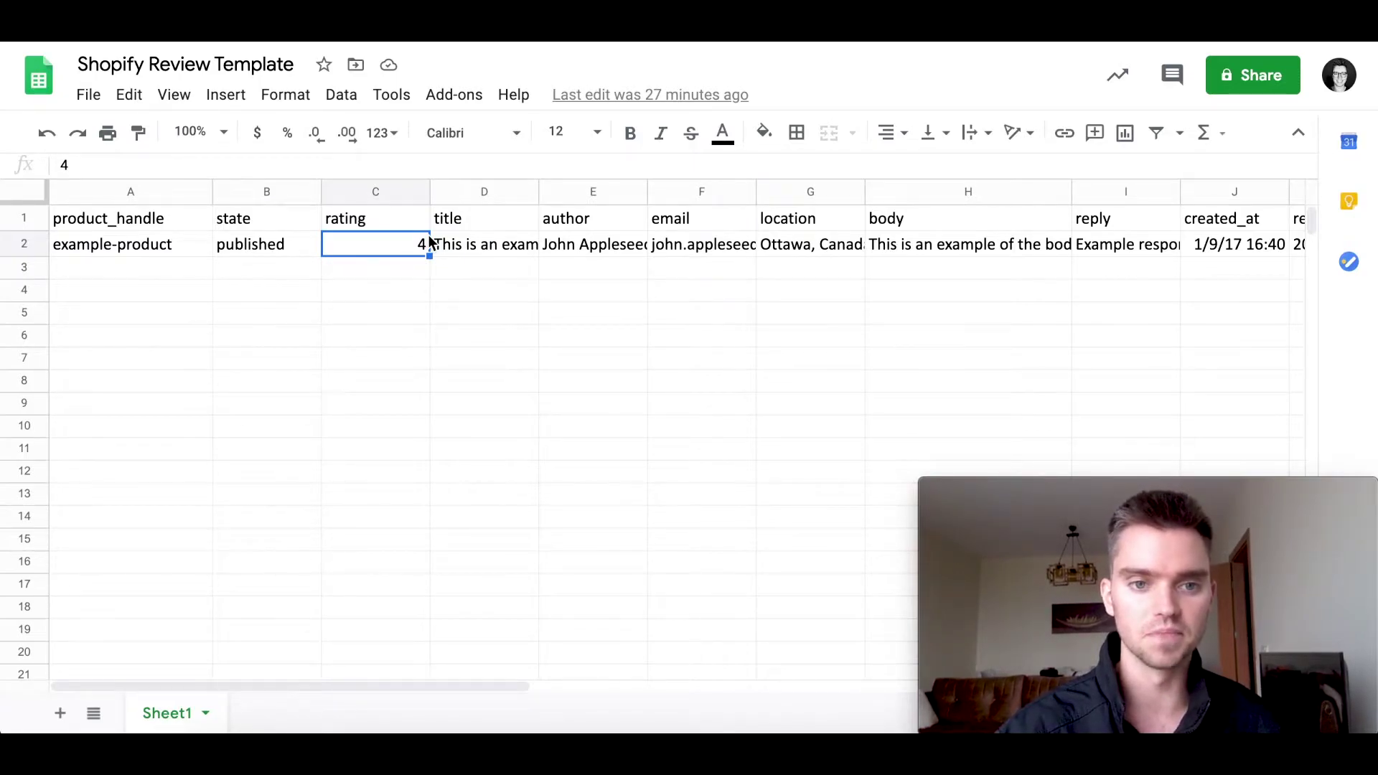
pyautogui.click(495, 249)
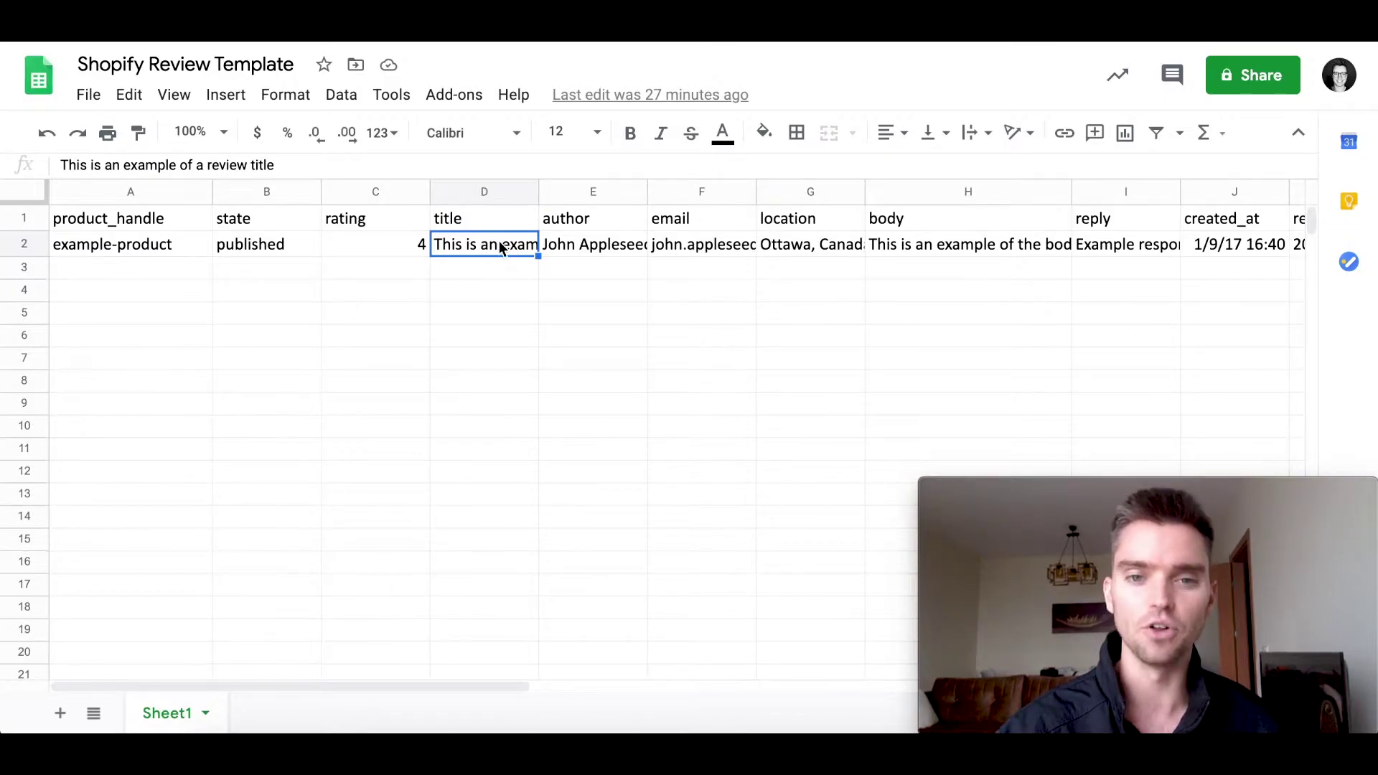
pyautogui.click(578, 248)
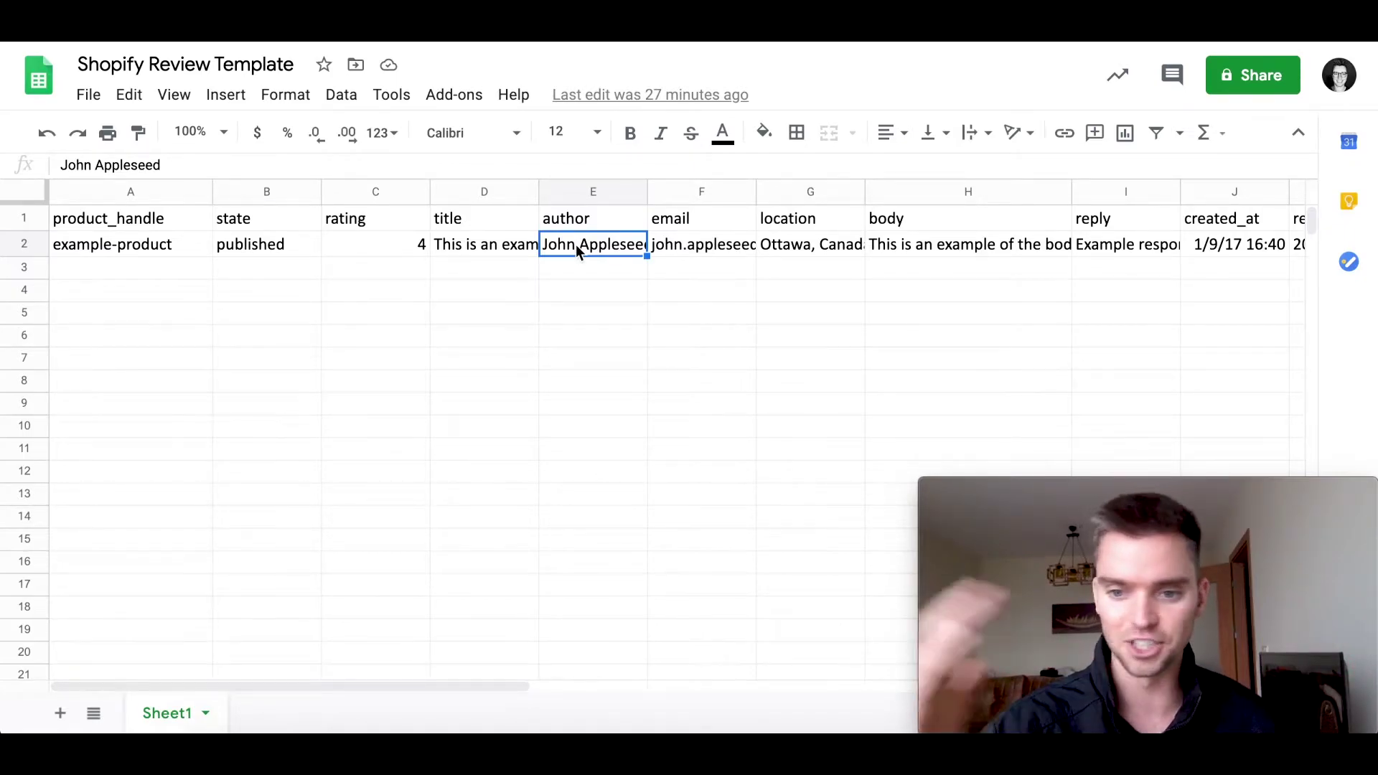
pyautogui.click(700, 249)
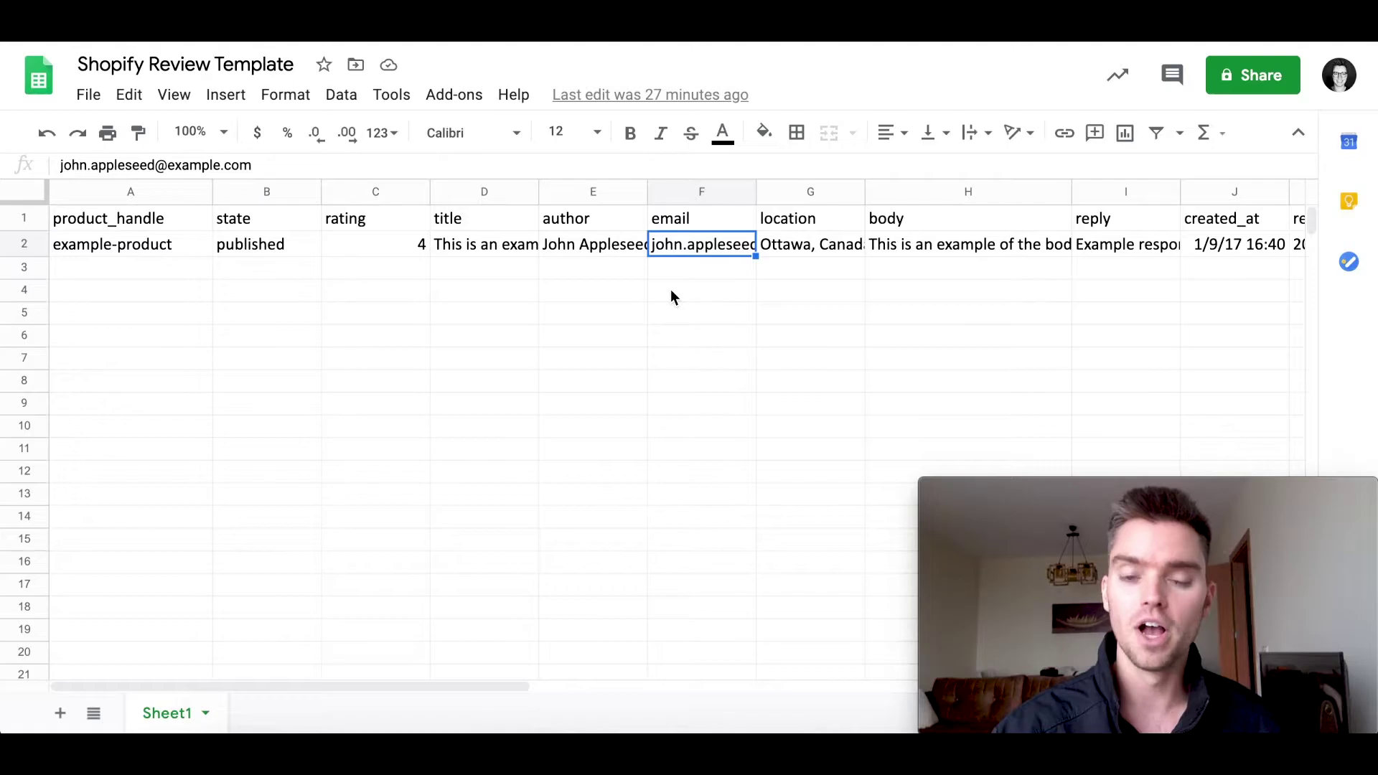
# - Fill the sample e-mail down the email column to row 12 and clear the copies below row 2
pyautogui.hscroll(1, 646, 291)
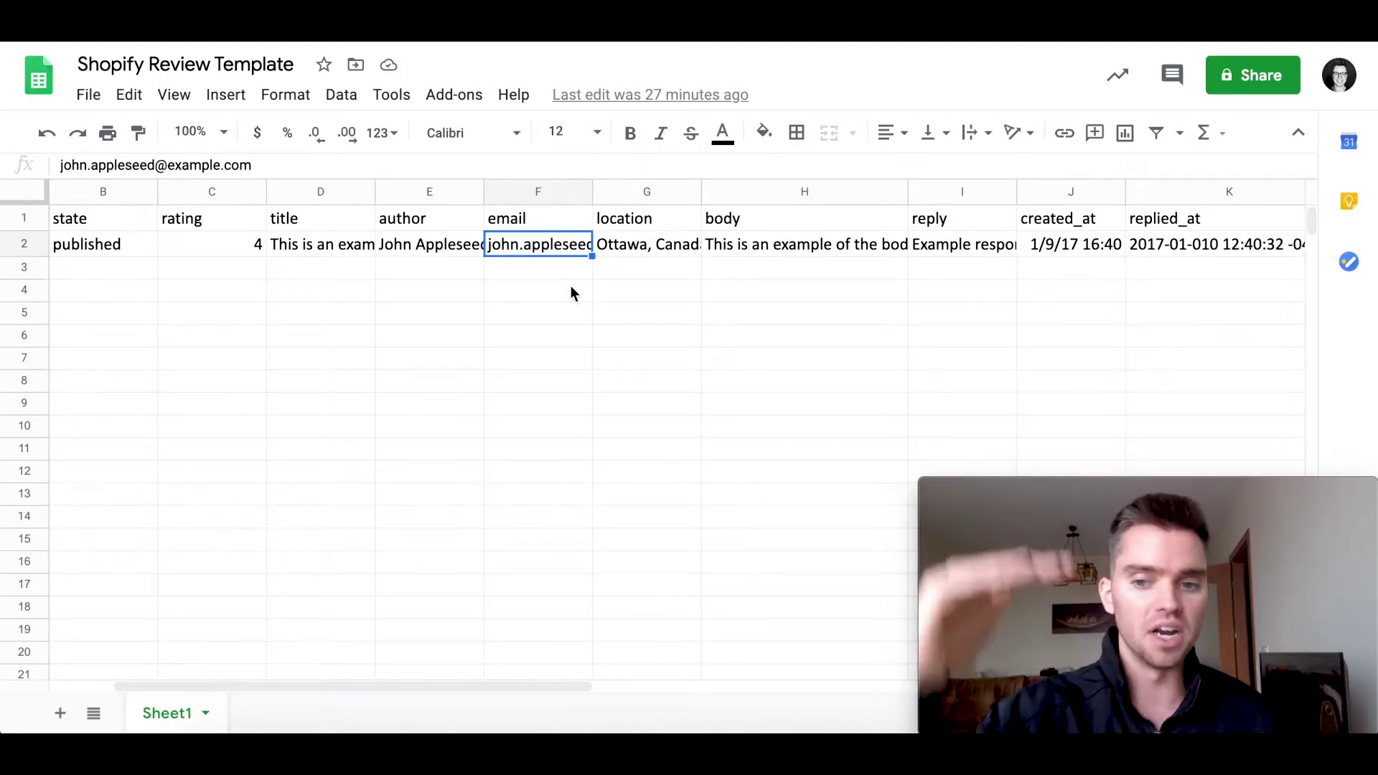
pyautogui.moveTo(586, 257); pyautogui.dragTo(579, 486)
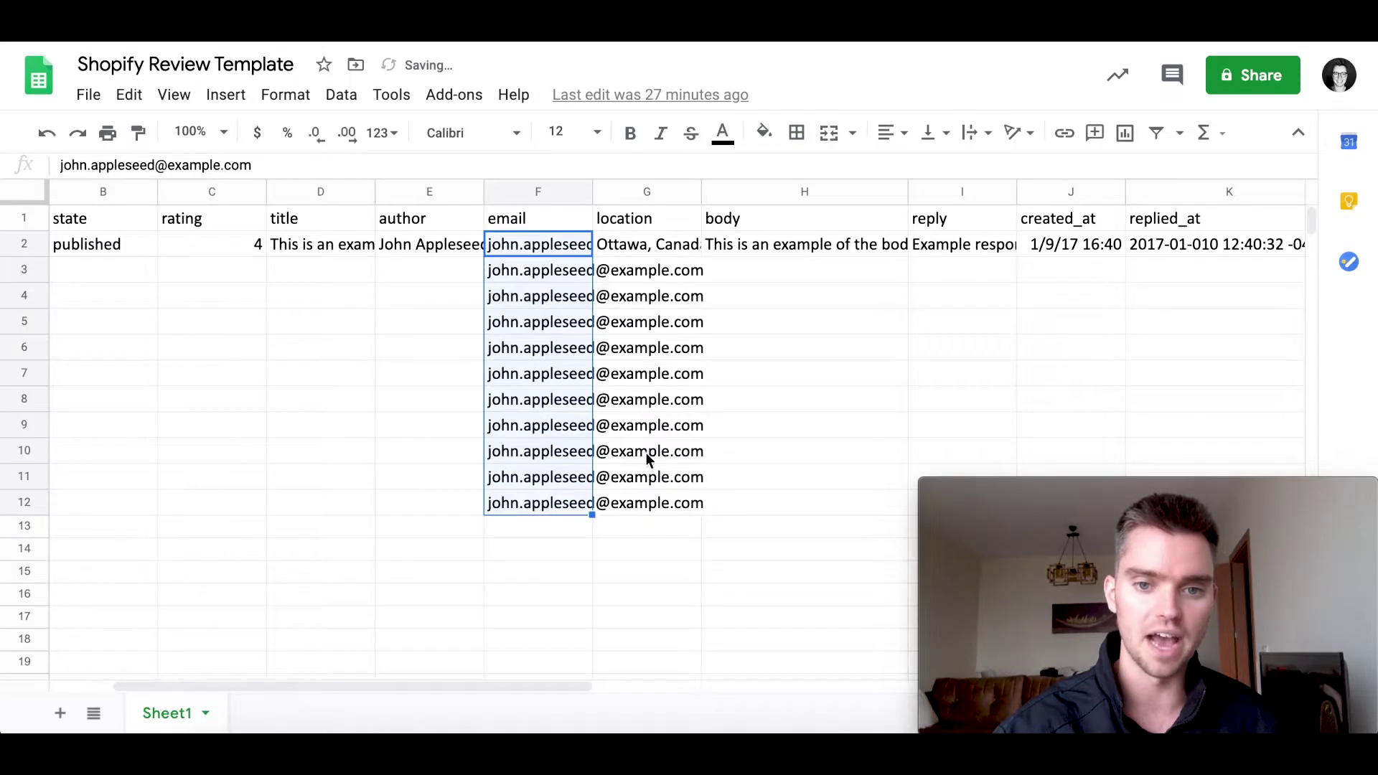
pyautogui.click(721, 449)
pyautogui.moveTo(728, 528)
pyautogui.mouseDown()
pyautogui.moveTo(631, 507)
pyautogui.moveTo(484, 274)
pyautogui.mouseUp()
pyautogui.press('Delete')
pyautogui.click(557, 318)
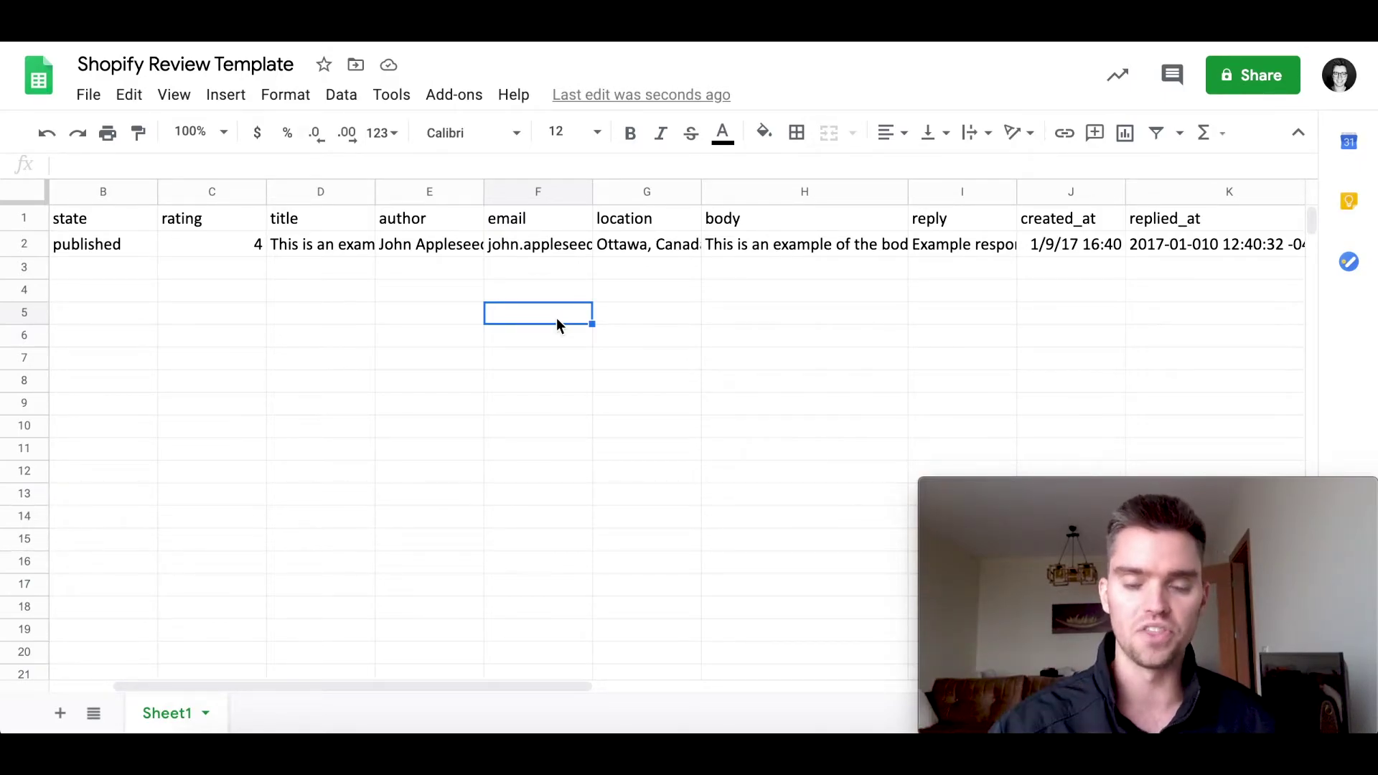
pyautogui.click(639, 295)
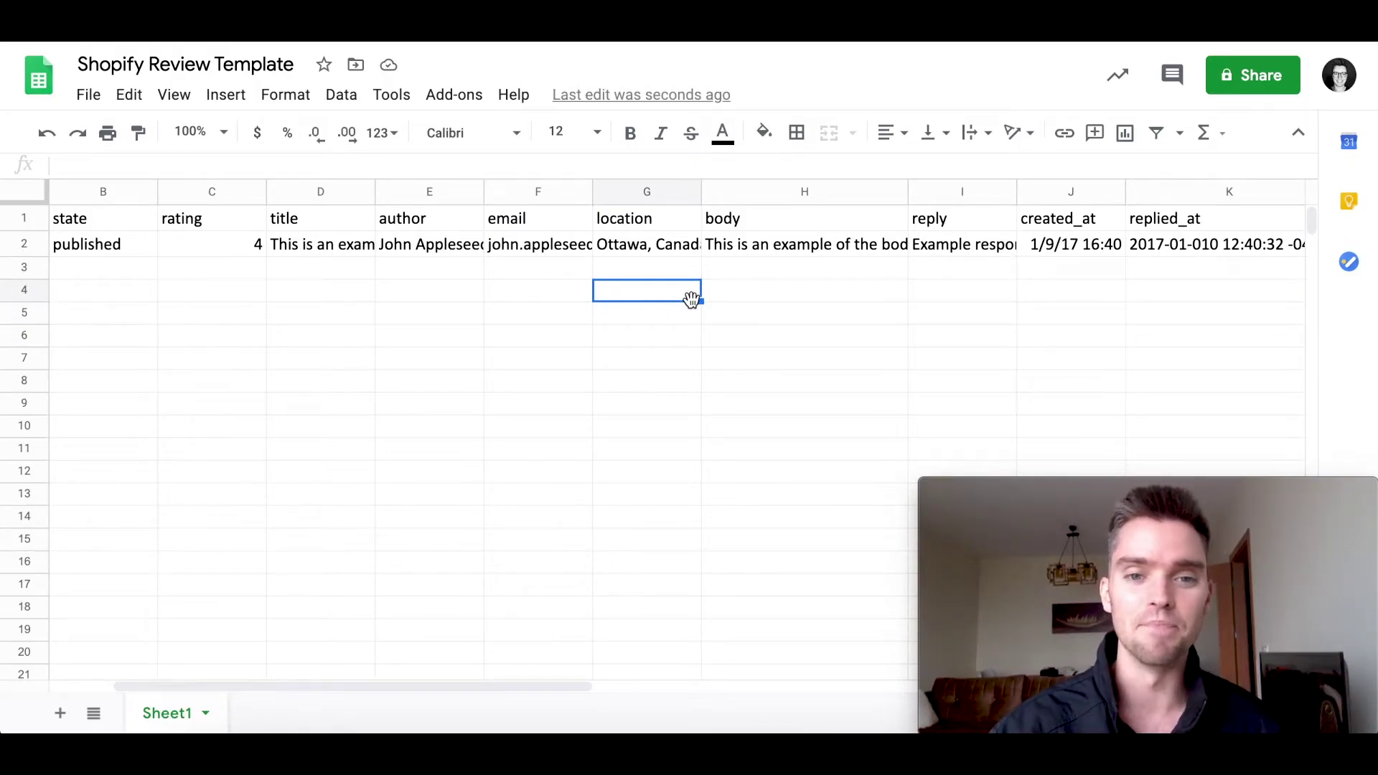
pyautogui.click(538, 251)
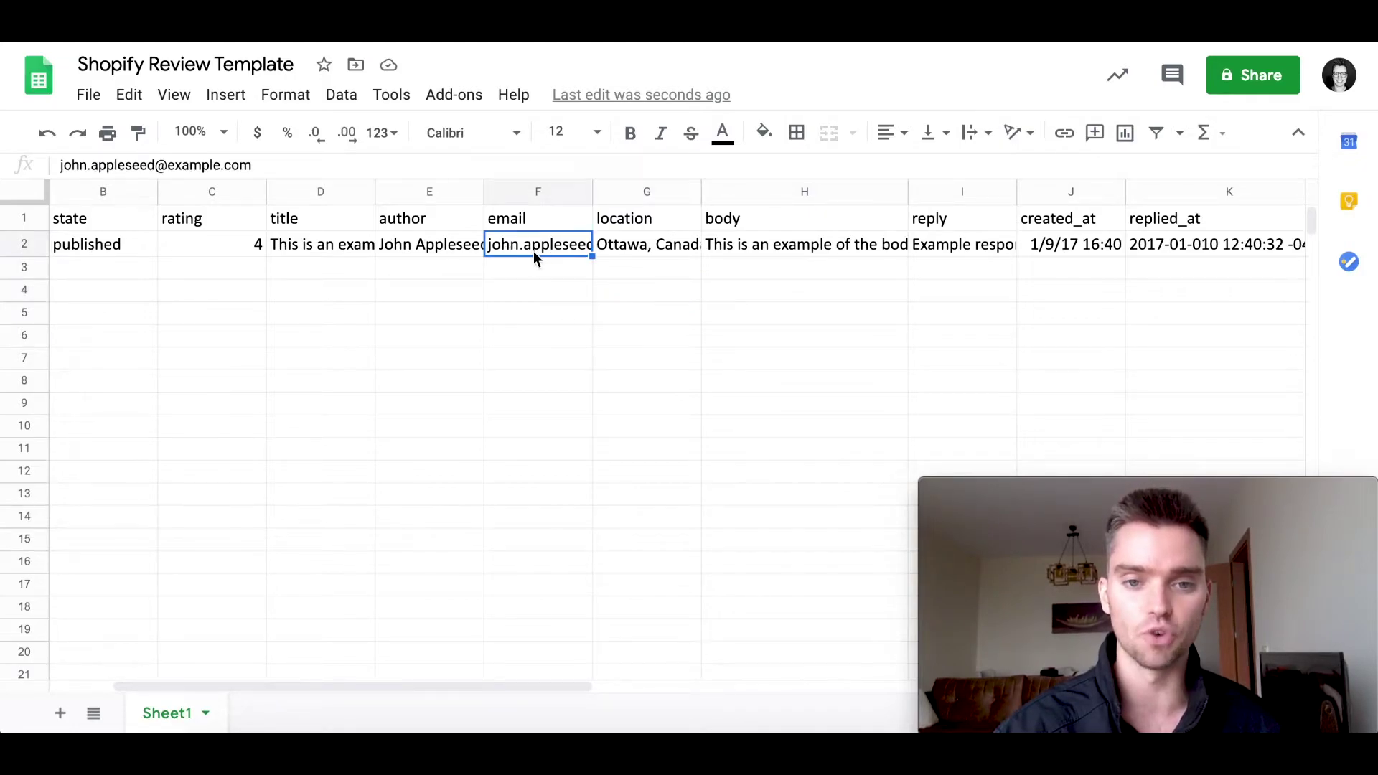
# - Inspect the sample row's location value and the empty body cell beneath the sample review
pyautogui.click(669, 246)
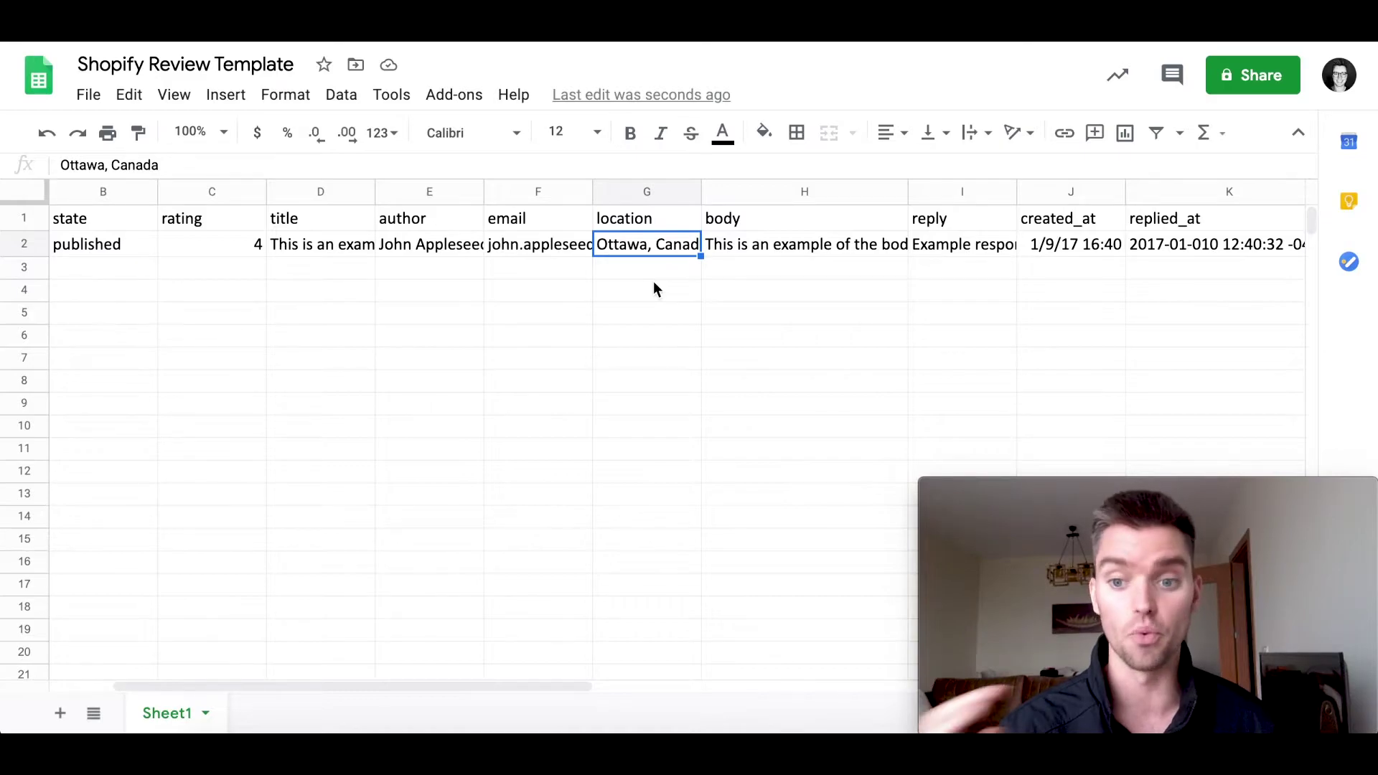
pyautogui.click(730, 268)
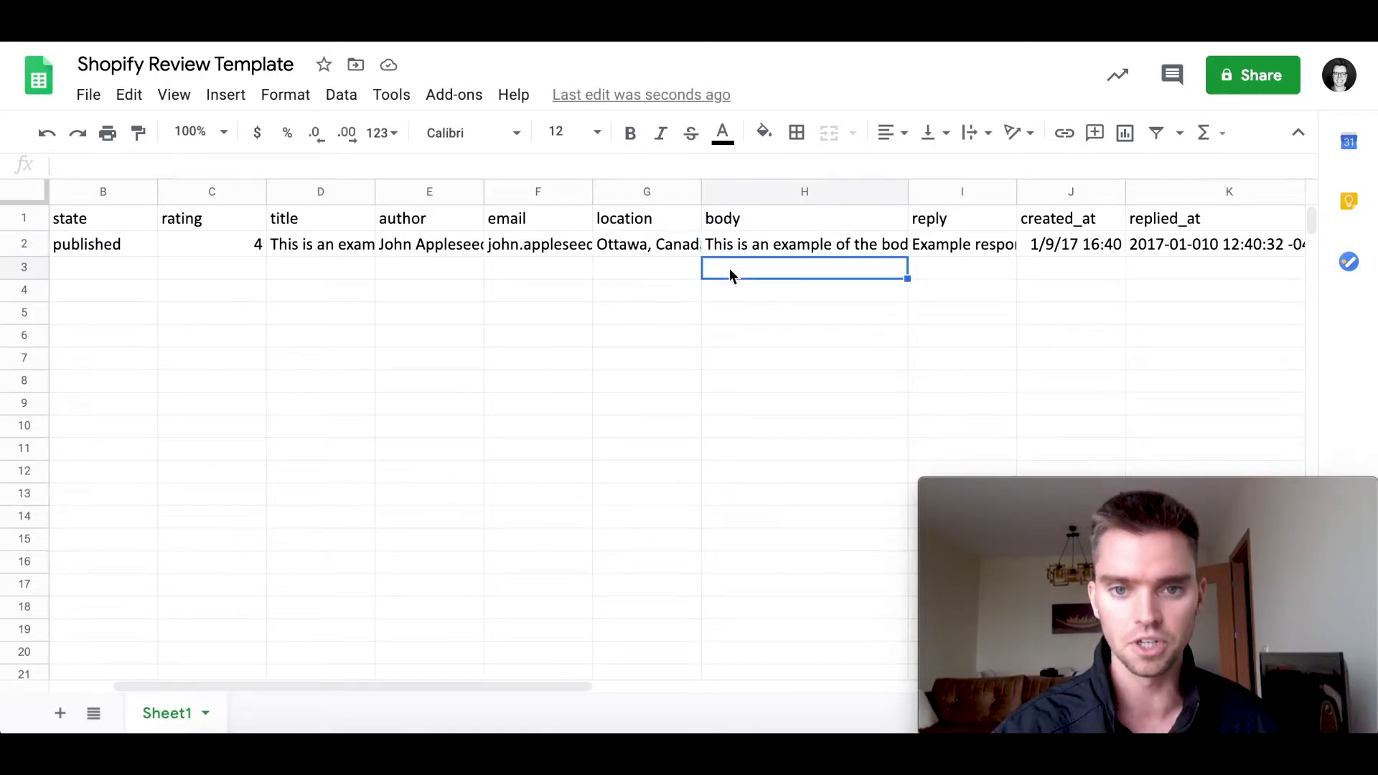
pyautogui.click(655, 248)
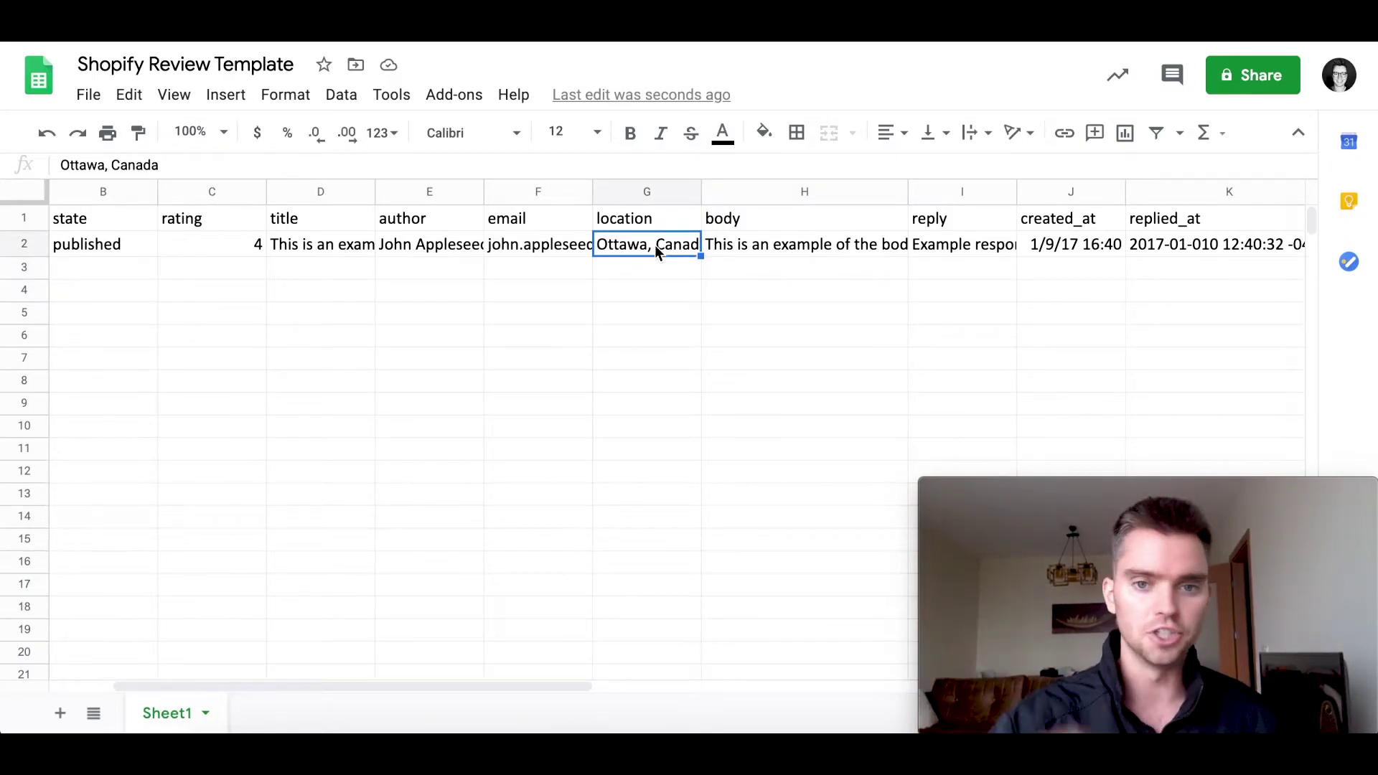
# - Fill United States down the location column from row 3 to row 14 and clear the filled cells
pyautogui.click(652, 269)
pyautogui.write('Uni')
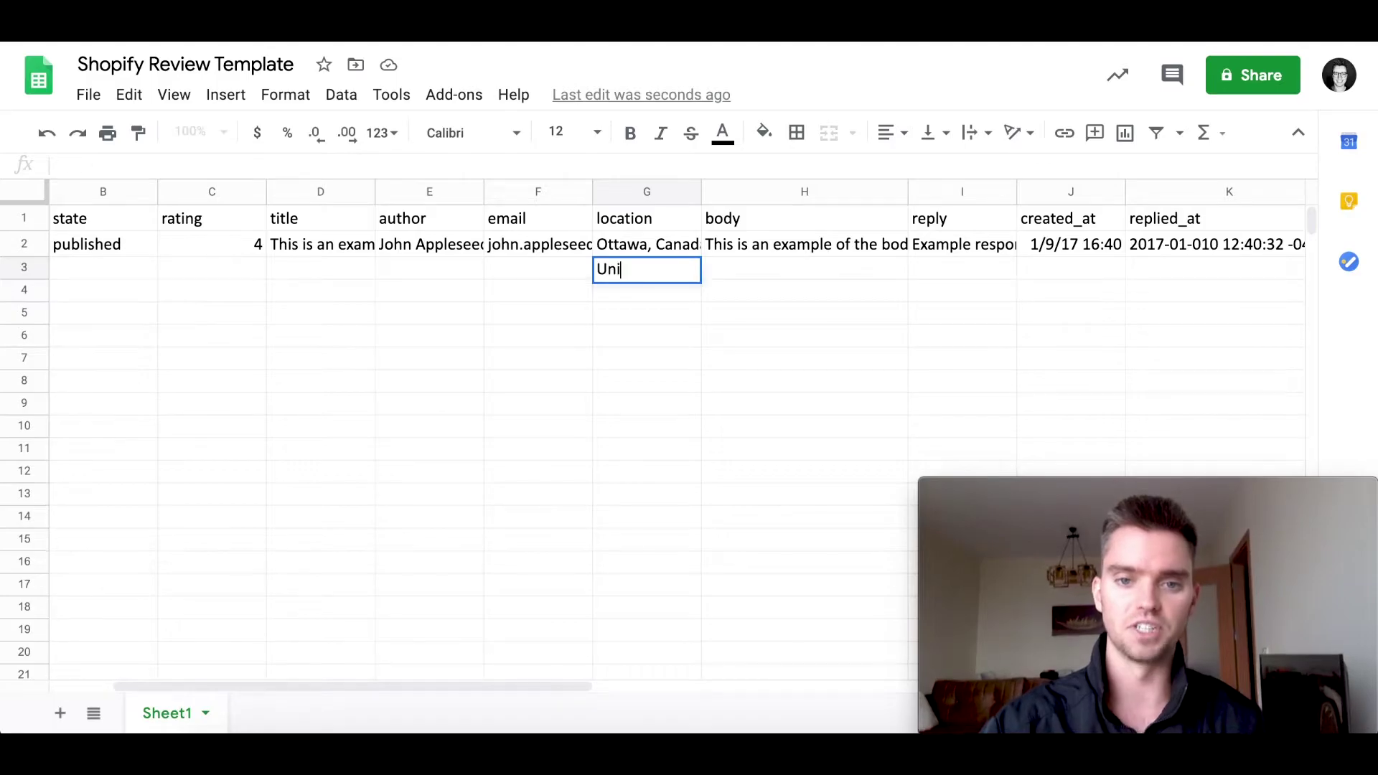
pyautogui.write('ted States')
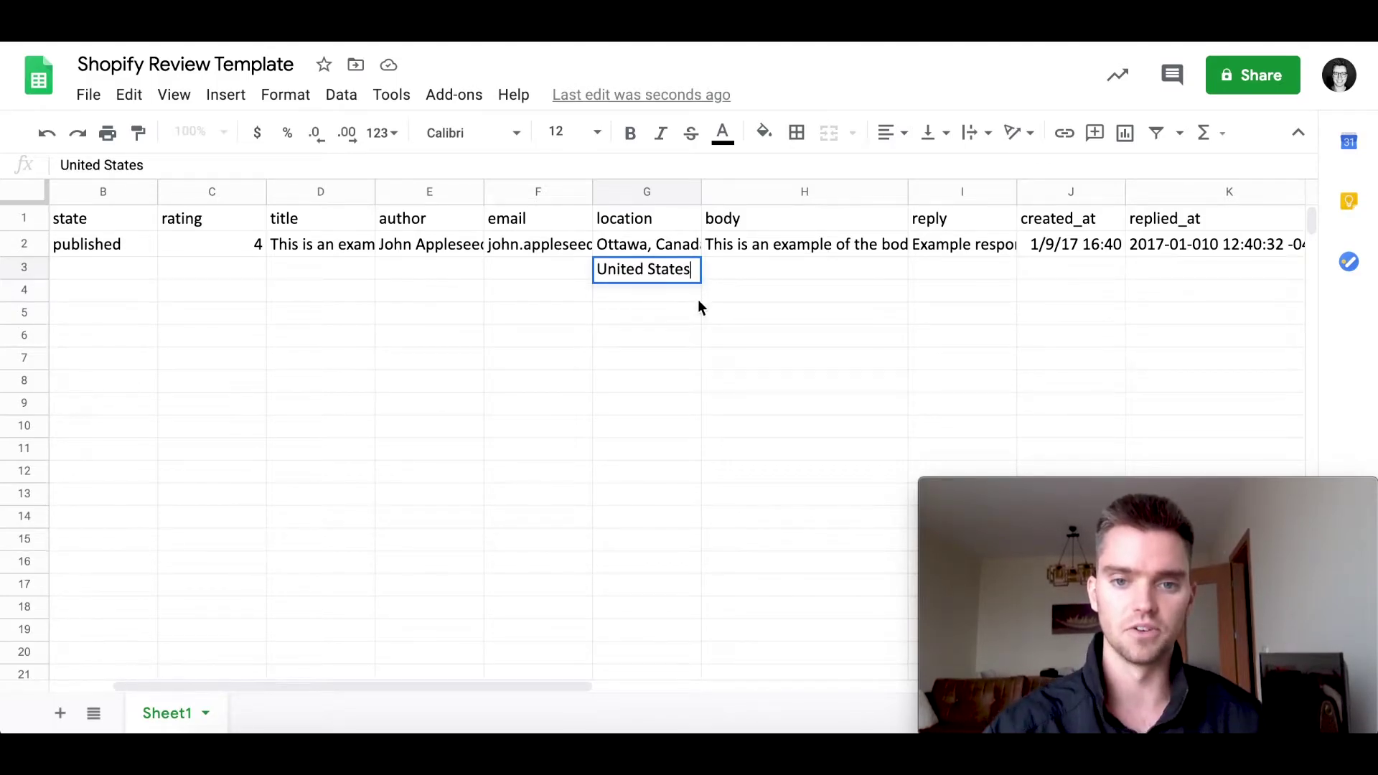
pyautogui.click(696, 298)
pyautogui.click(672, 264)
pyautogui.moveTo(700, 282); pyautogui.dragTo(715, 556)
pyautogui.click(662, 558)
pyautogui.moveTo(677, 276); pyautogui.dragTo(661, 553)
pyautogui.press('Delete')
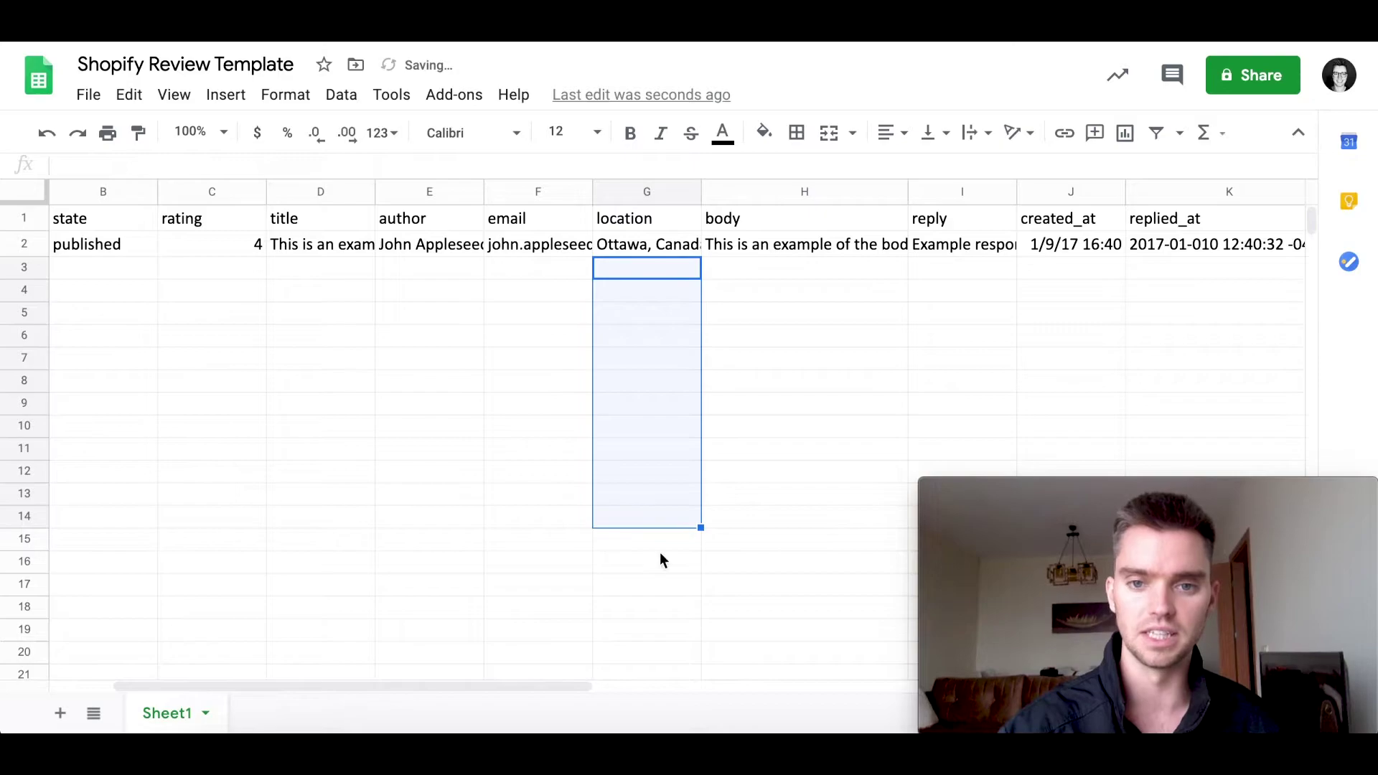
# - Inspect the sample row's body, reply and replied_at values
pyautogui.click(816, 276)
pyautogui.click(788, 246)
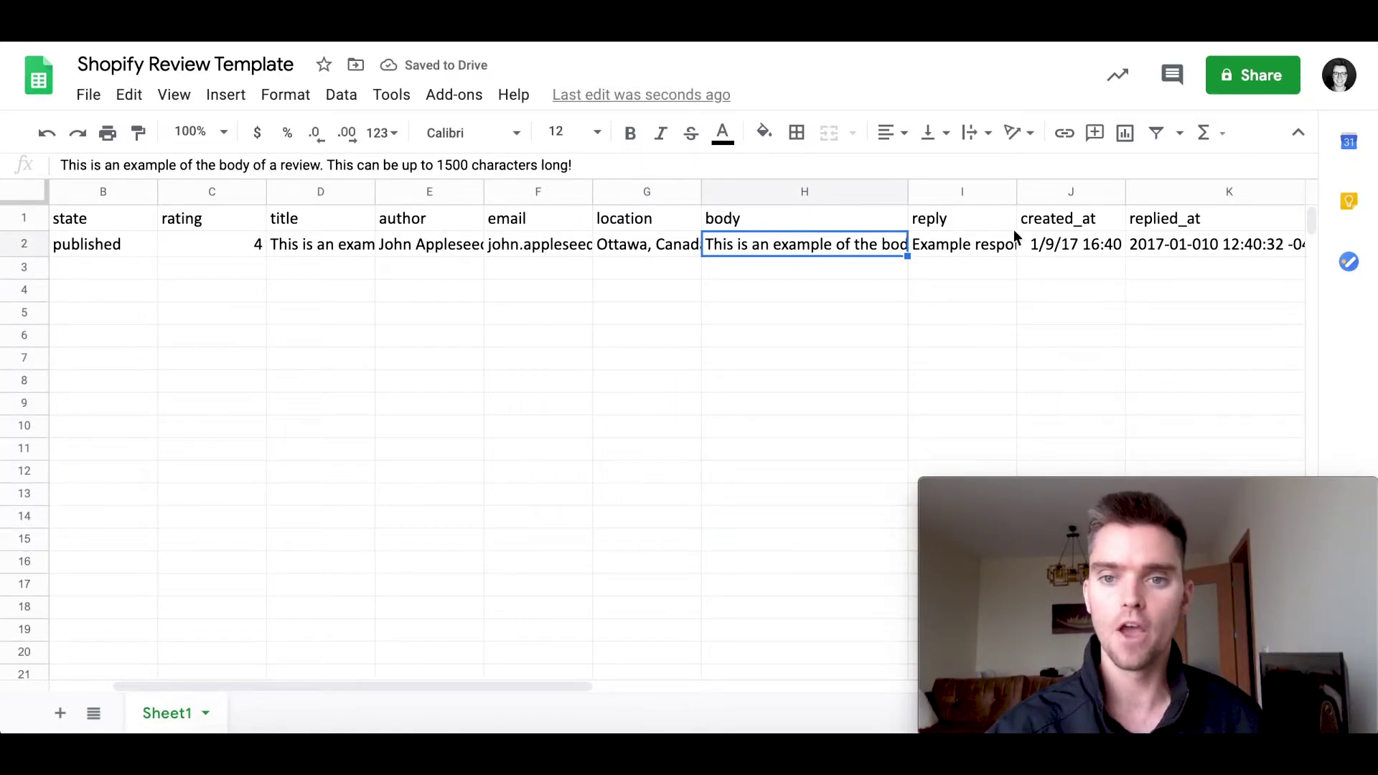
pyautogui.click(958, 251)
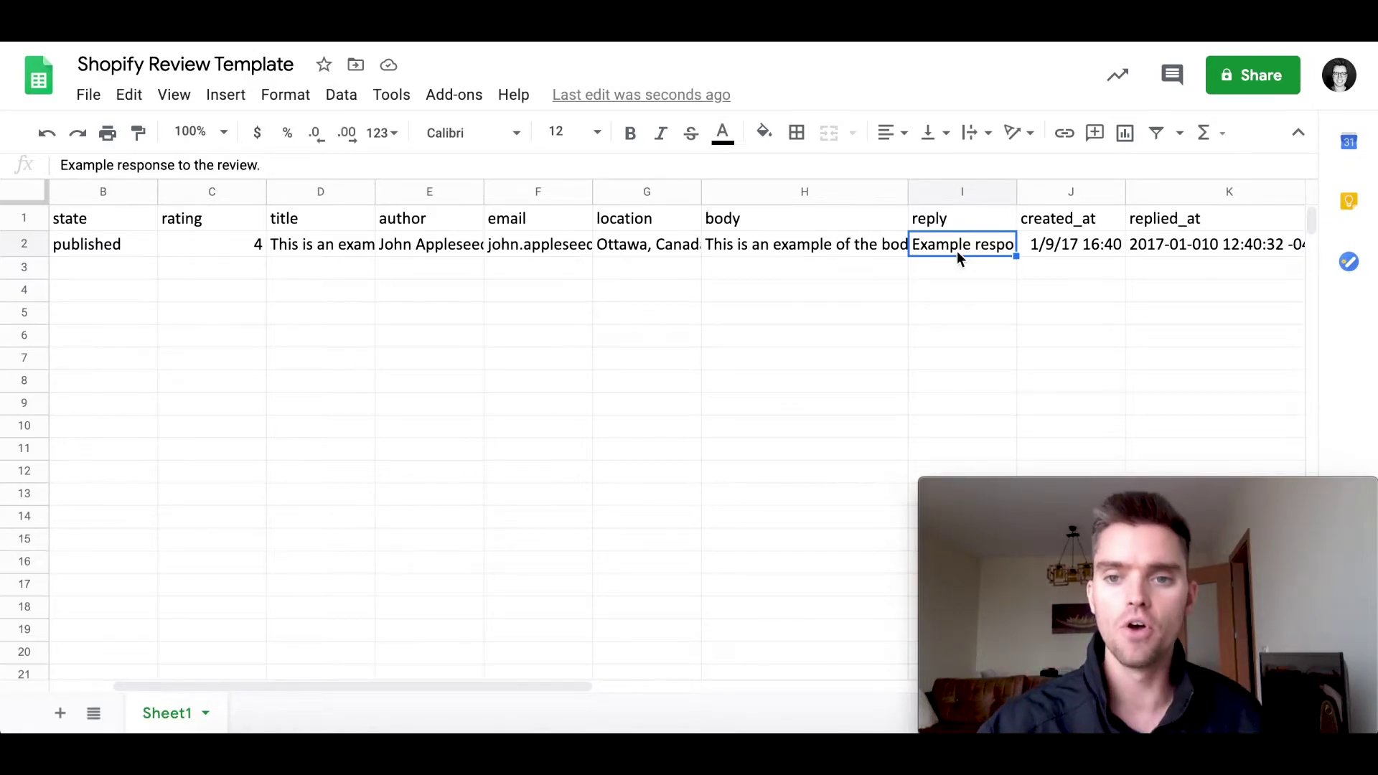
pyautogui.click(1152, 252)
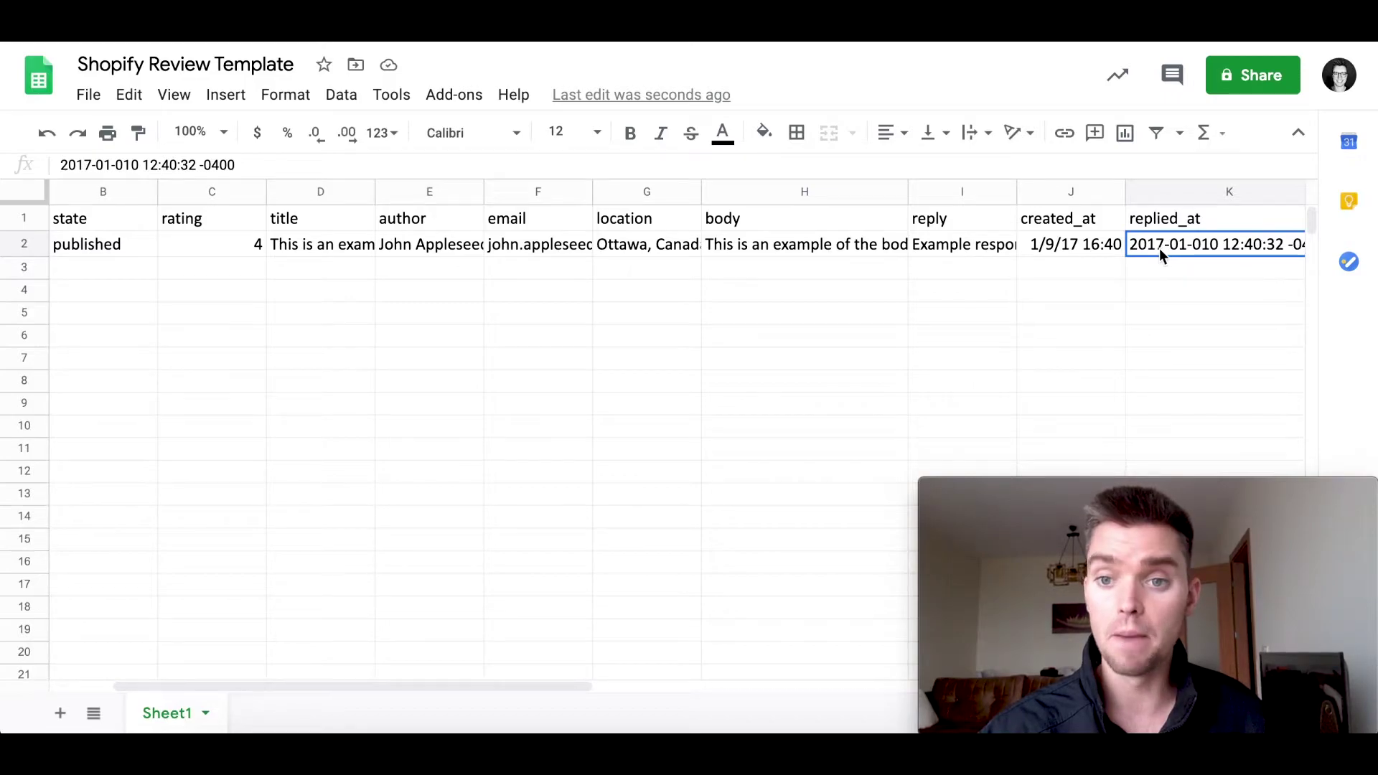
# - Examine the full date and time value in the sample row's created_at cell without changing it
pyautogui.click(1056, 218)
pyautogui.click(1062, 257)
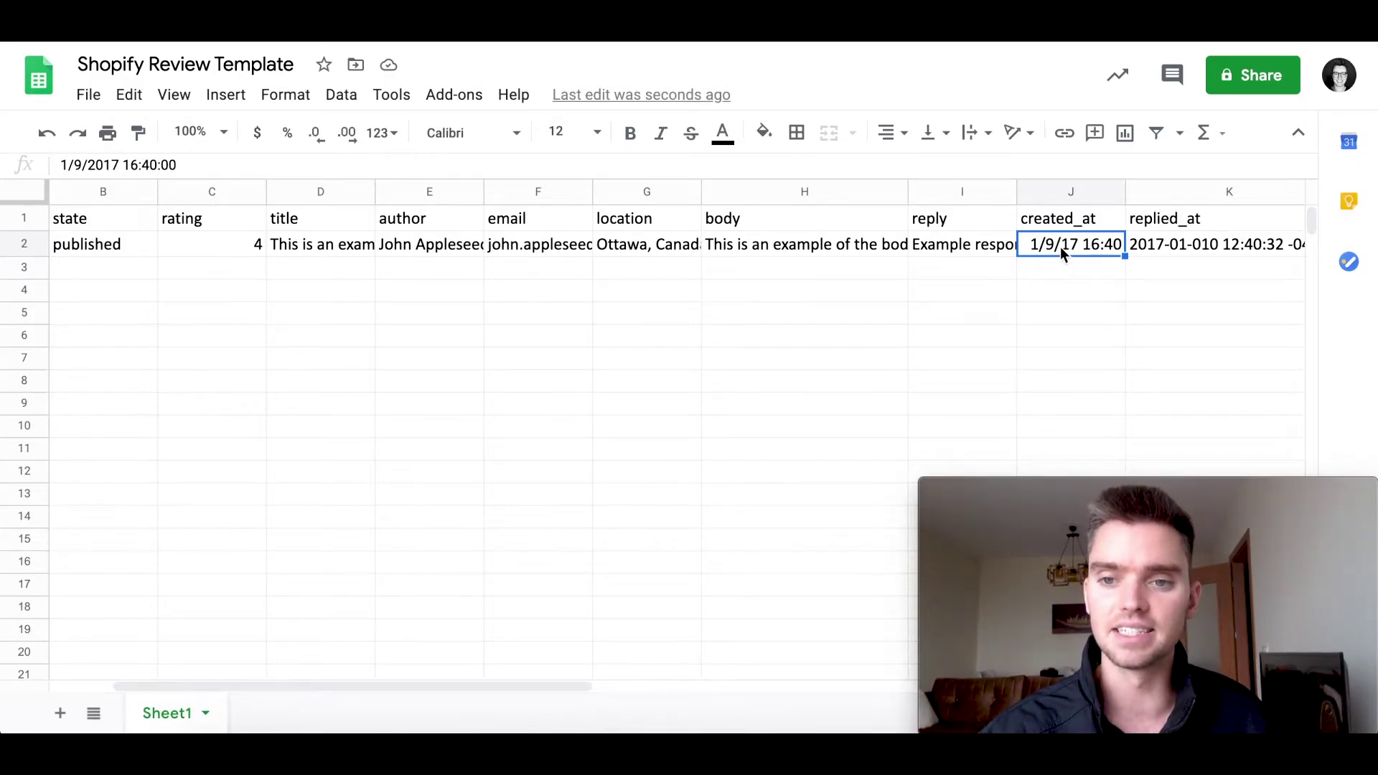
pyautogui.doubleClick(1062, 250)
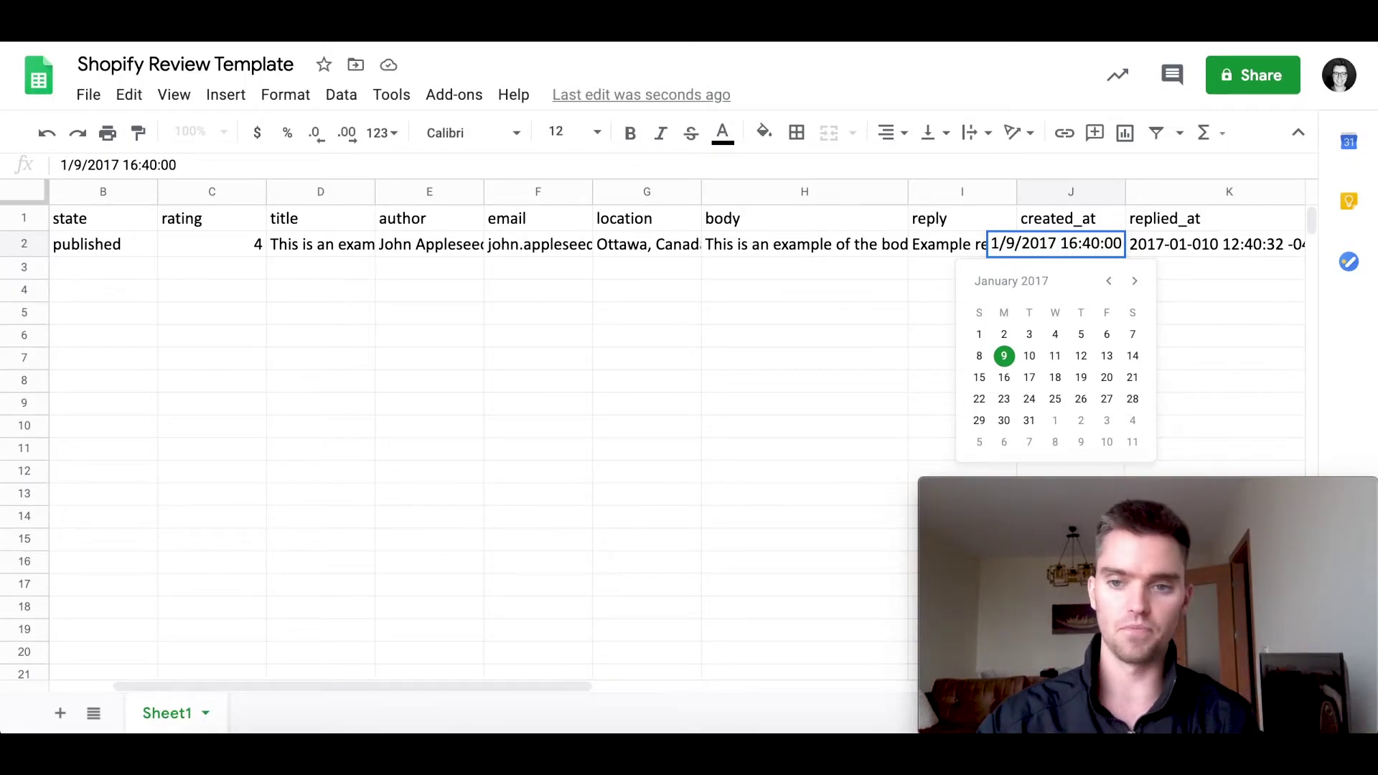
pyautogui.press('Escape')
# - Review the number format options, including Date time, for the created_at cell in row 3
pyautogui.click(1066, 270)
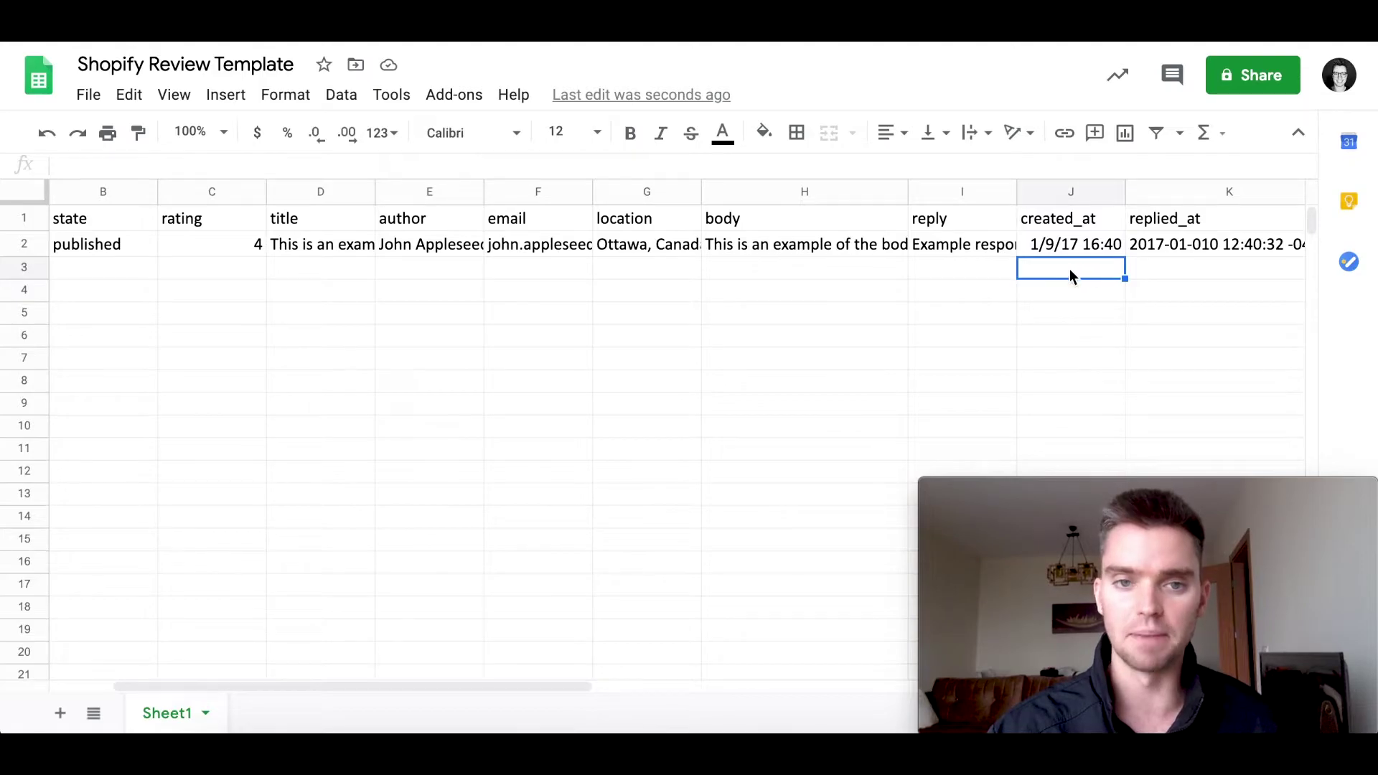
pyautogui.click(291, 99)
pyautogui.moveTo(338, 190)
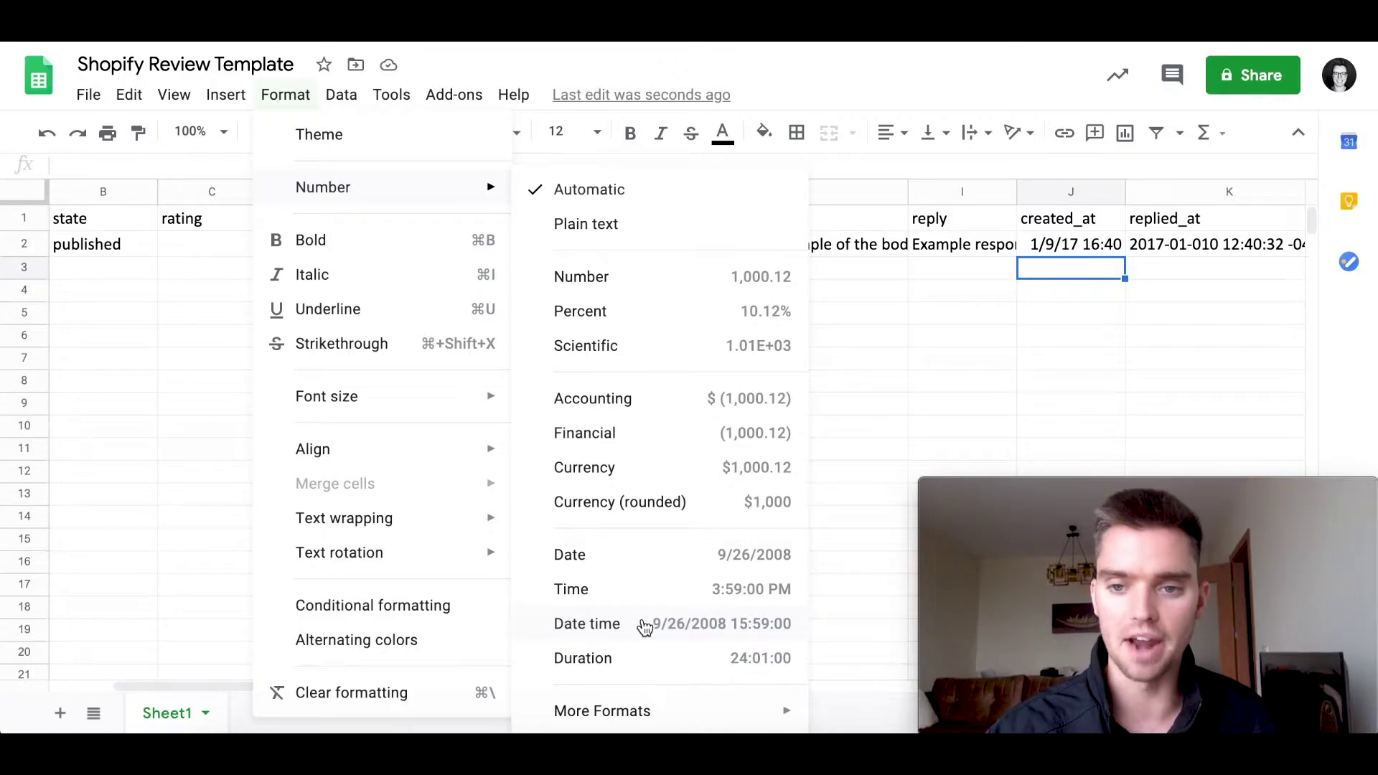
pyautogui.click(1077, 365)
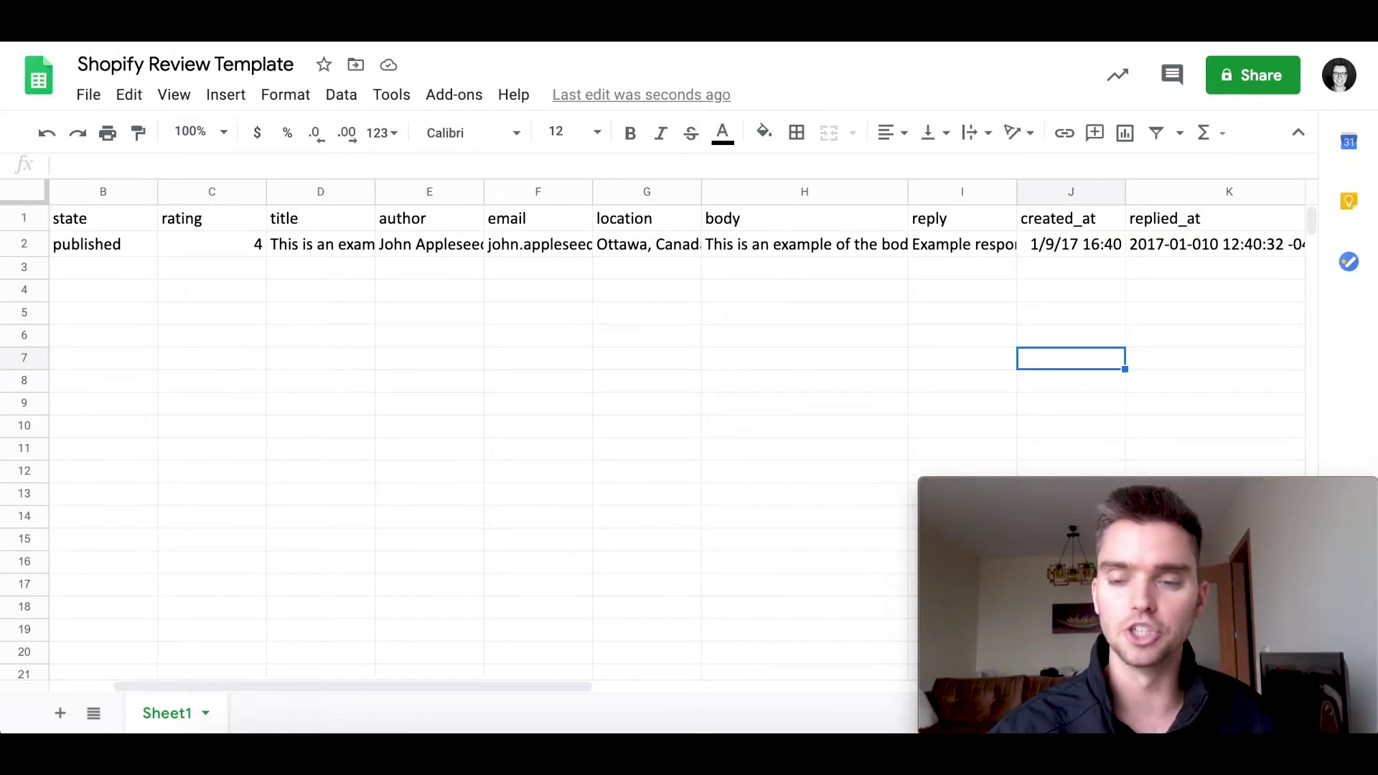
# - Switch to the Shopify admin and review the CSV import options in the Product Reviews app's settings
pyautogui.hotkey('ctrl', 'Tab')
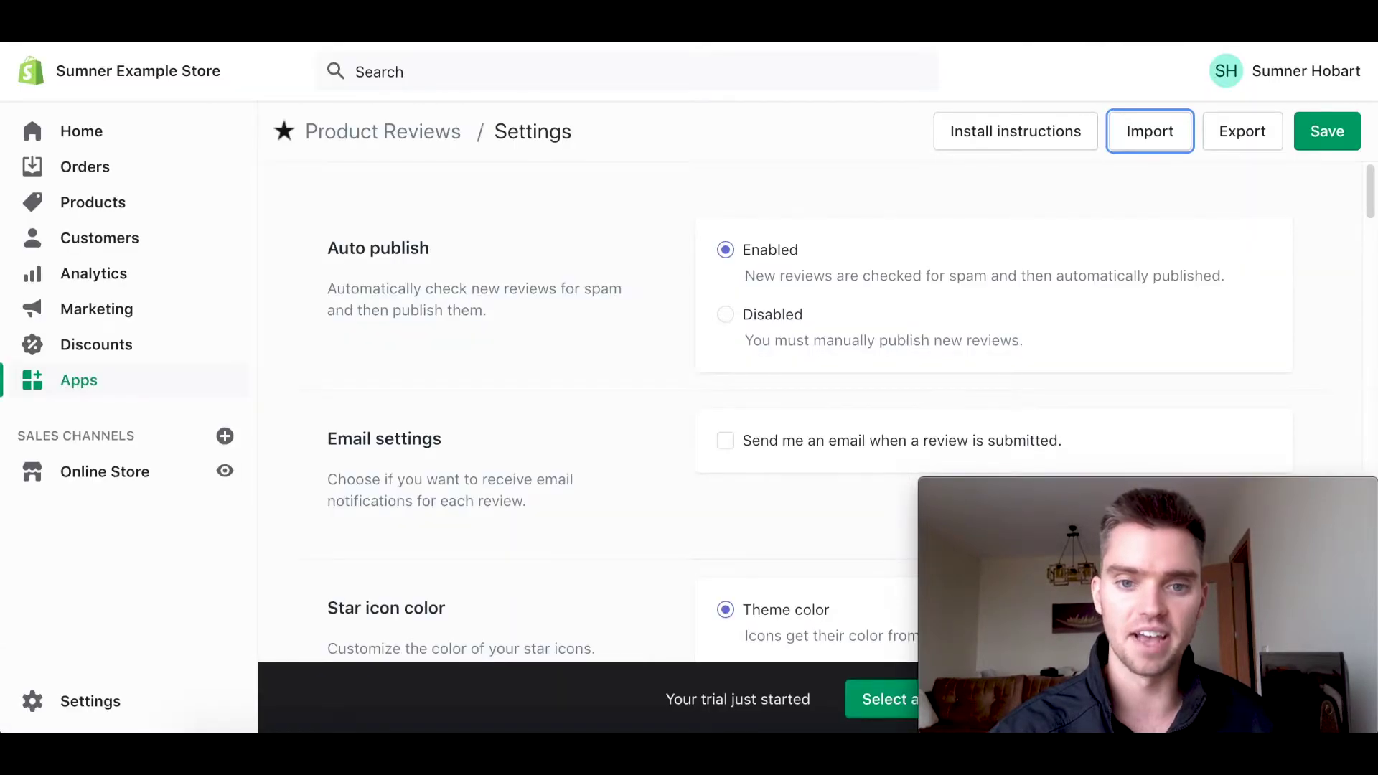
pyautogui.click(272, 382)
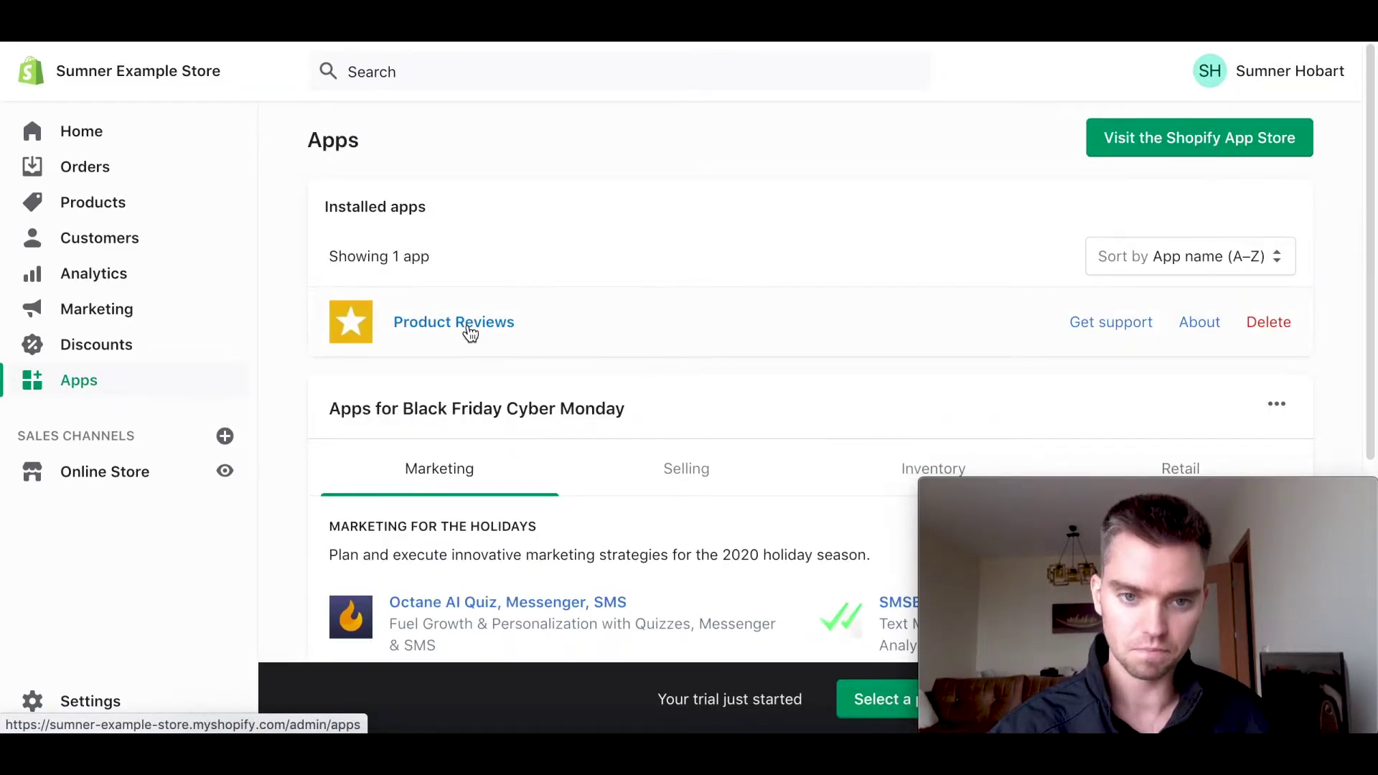
pyautogui.click(463, 323)
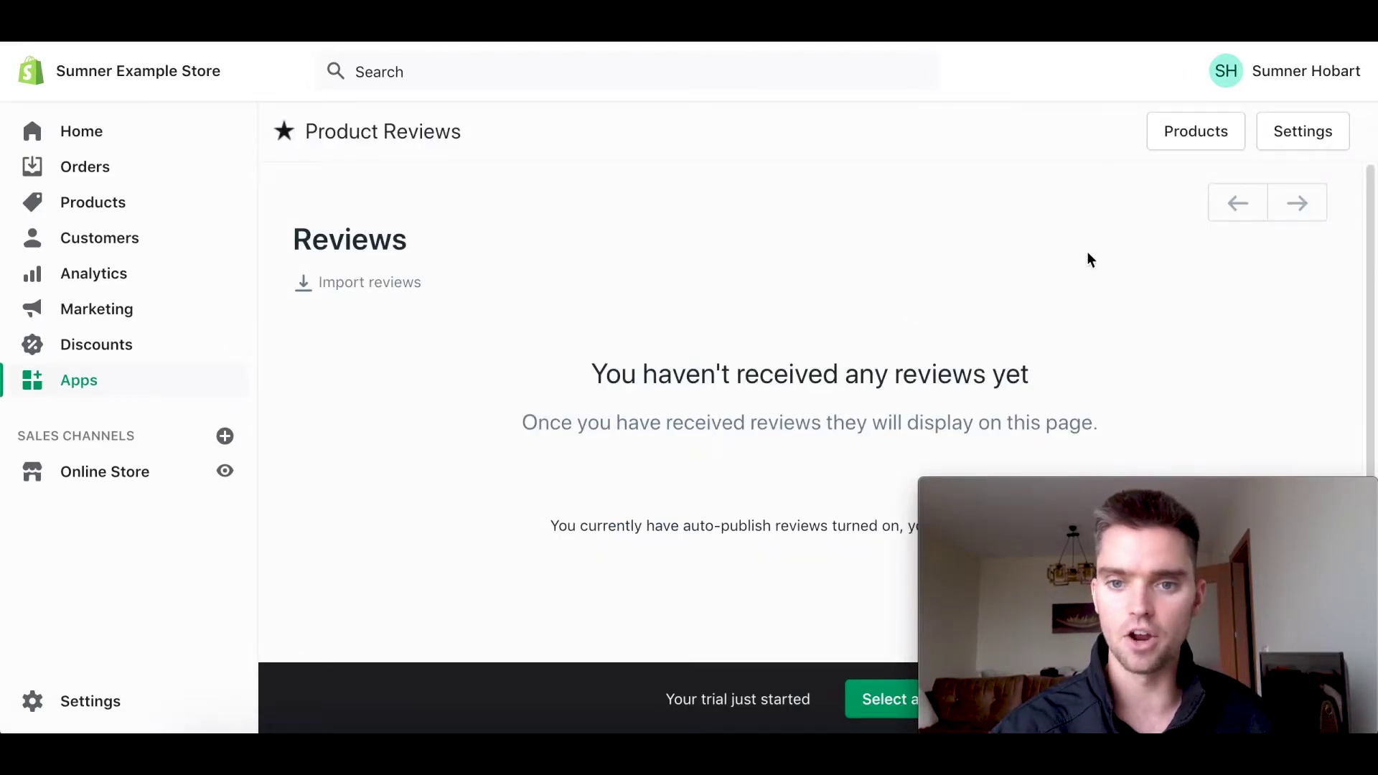
pyautogui.click(1301, 135)
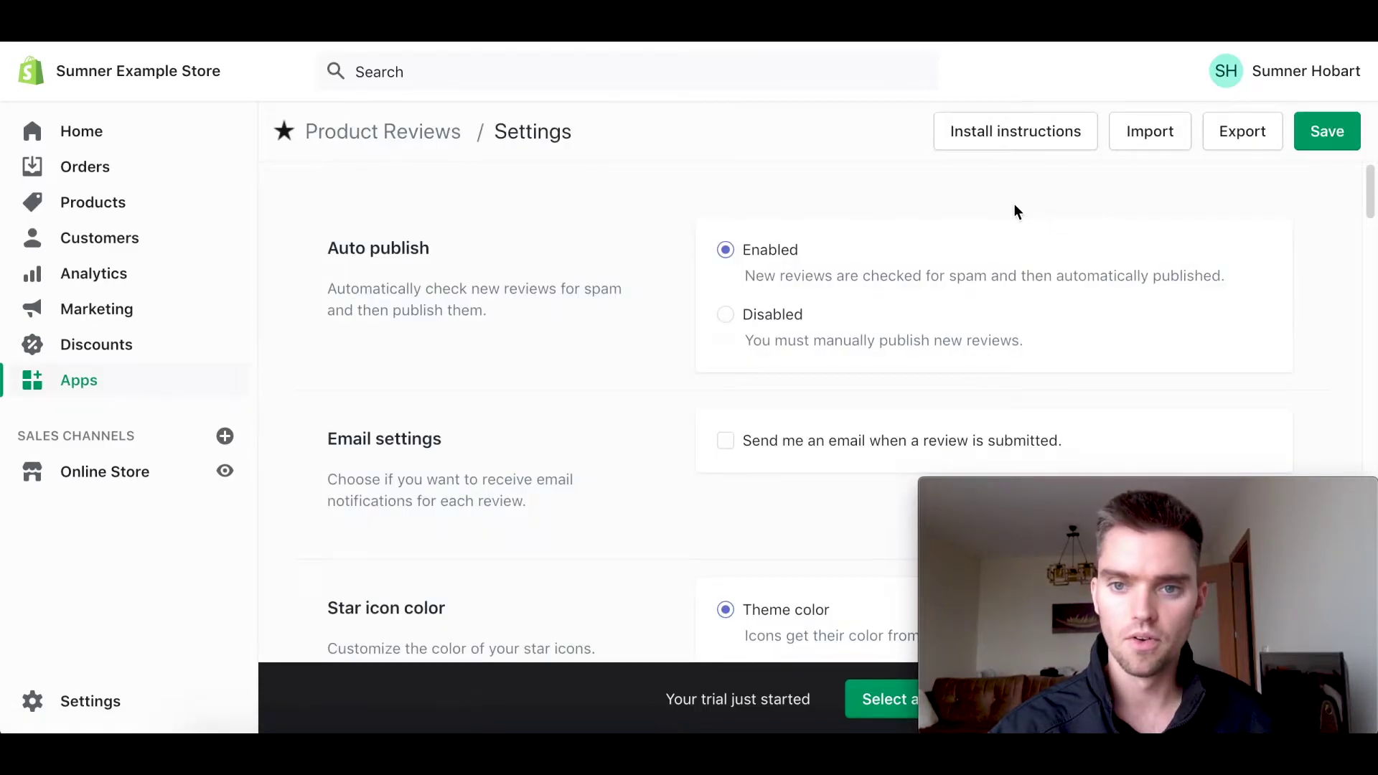
pyautogui.click(1153, 136)
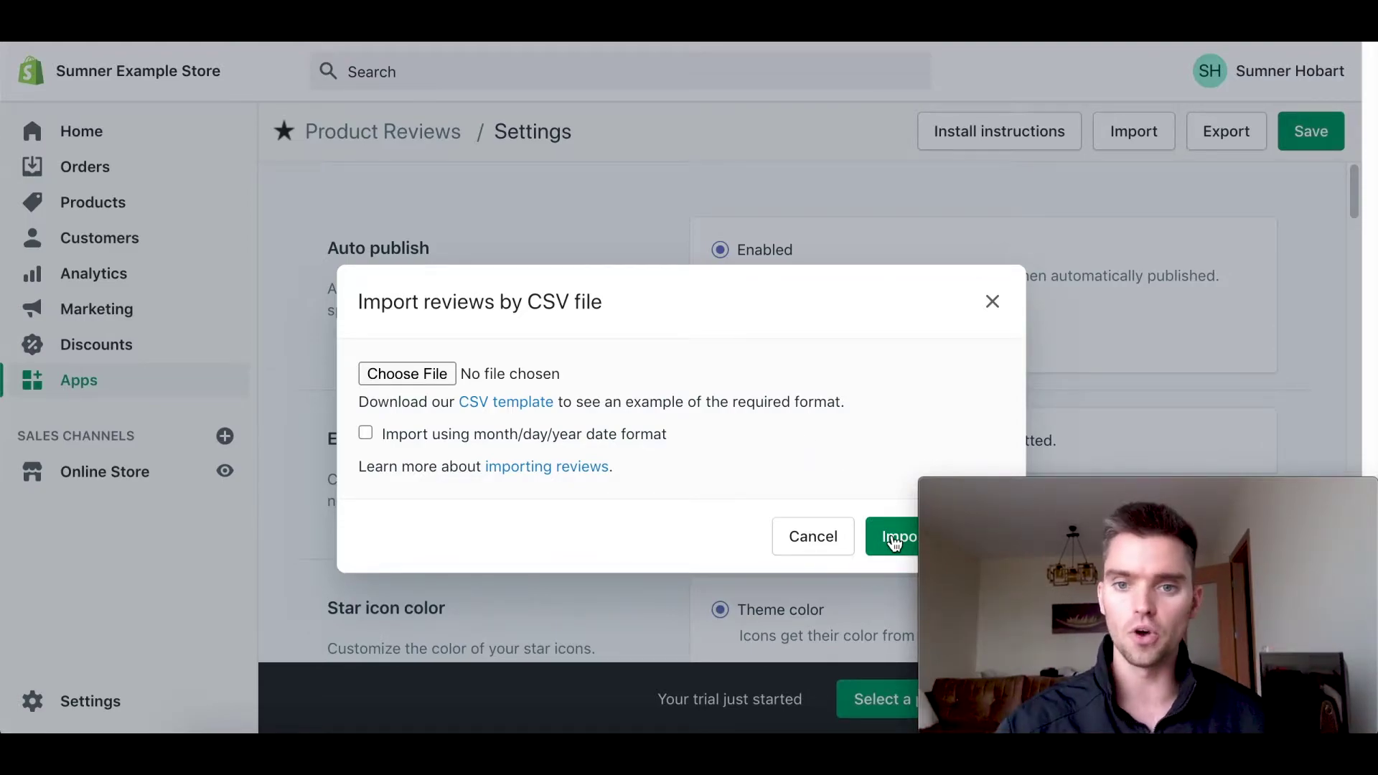
pyautogui.click(994, 308)
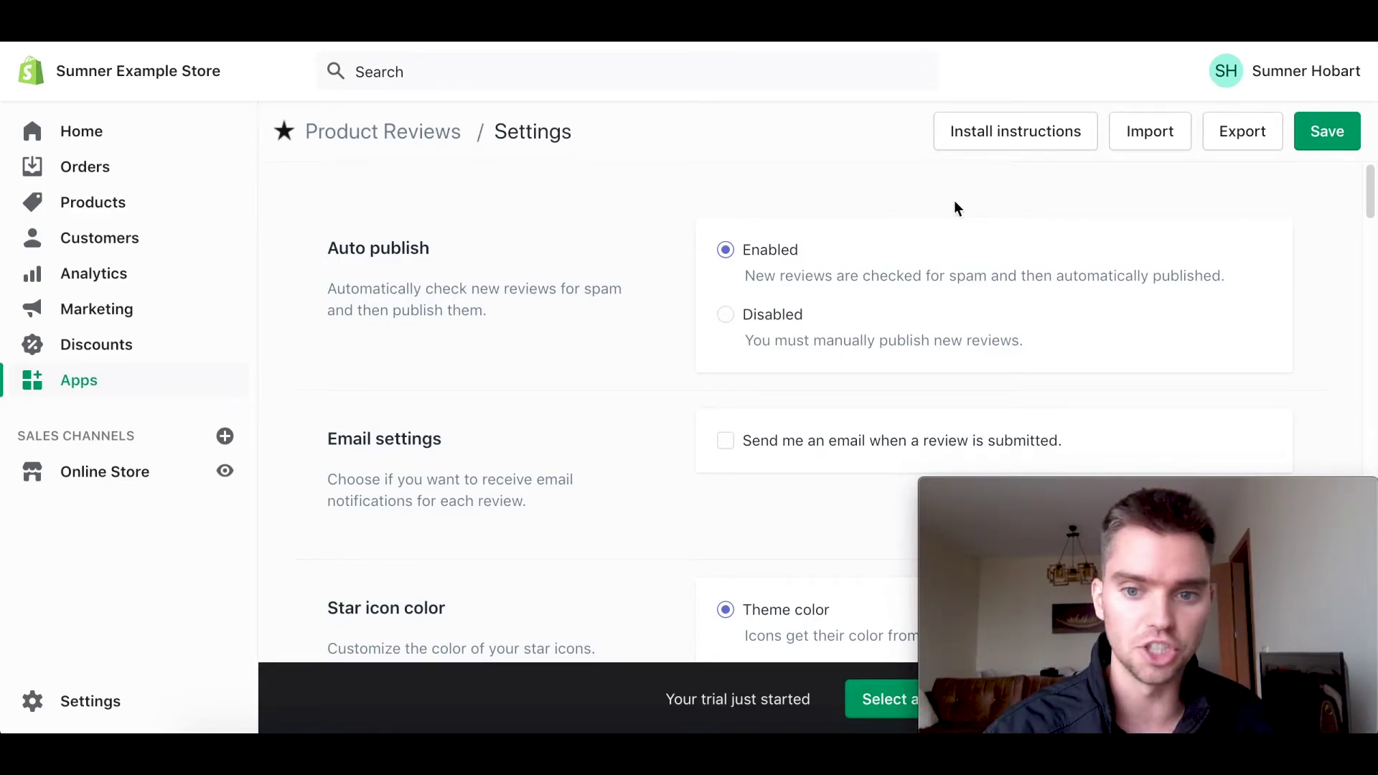
# - Open the Product Reviews installation instructions and select the entire code snippet for displaying reviews on product pages
pyautogui.click(1005, 139)
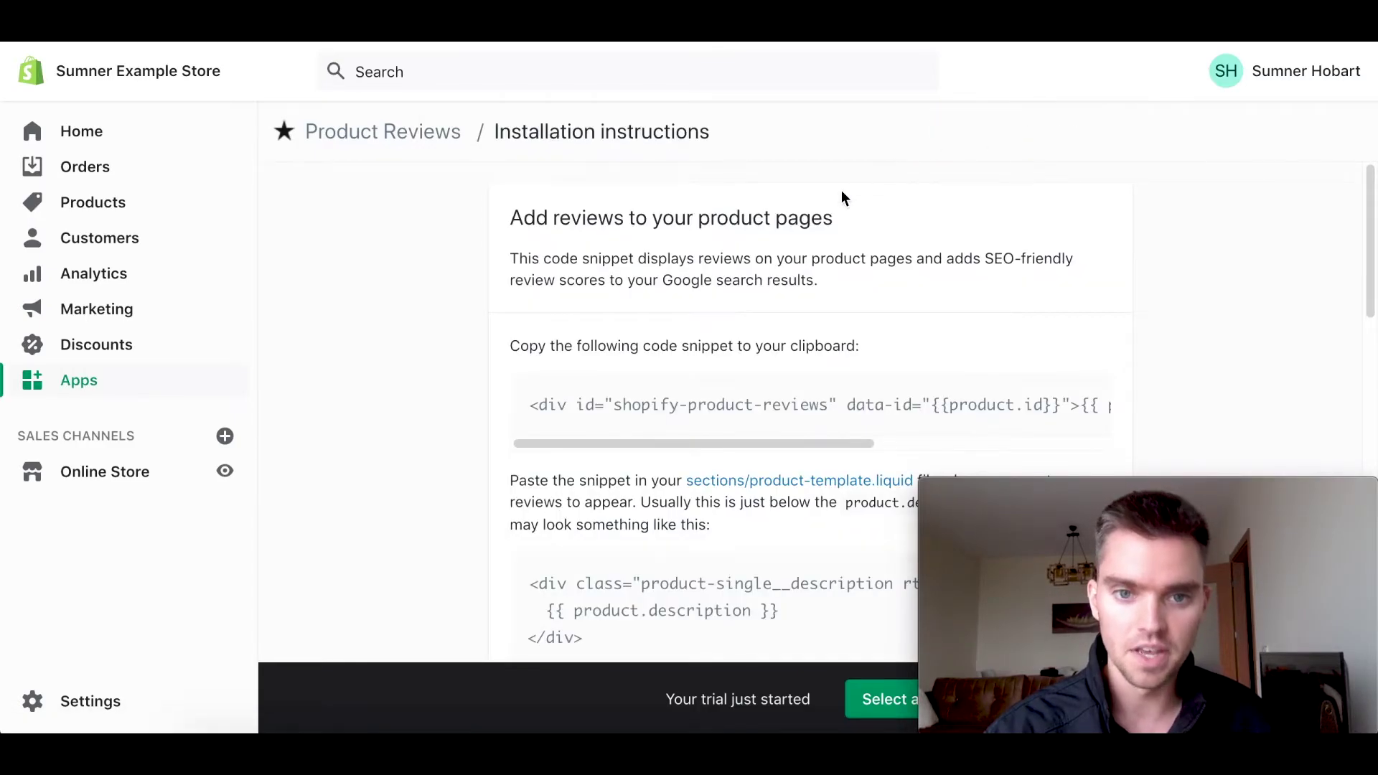
pyautogui.scroll(-1, 756, 235)
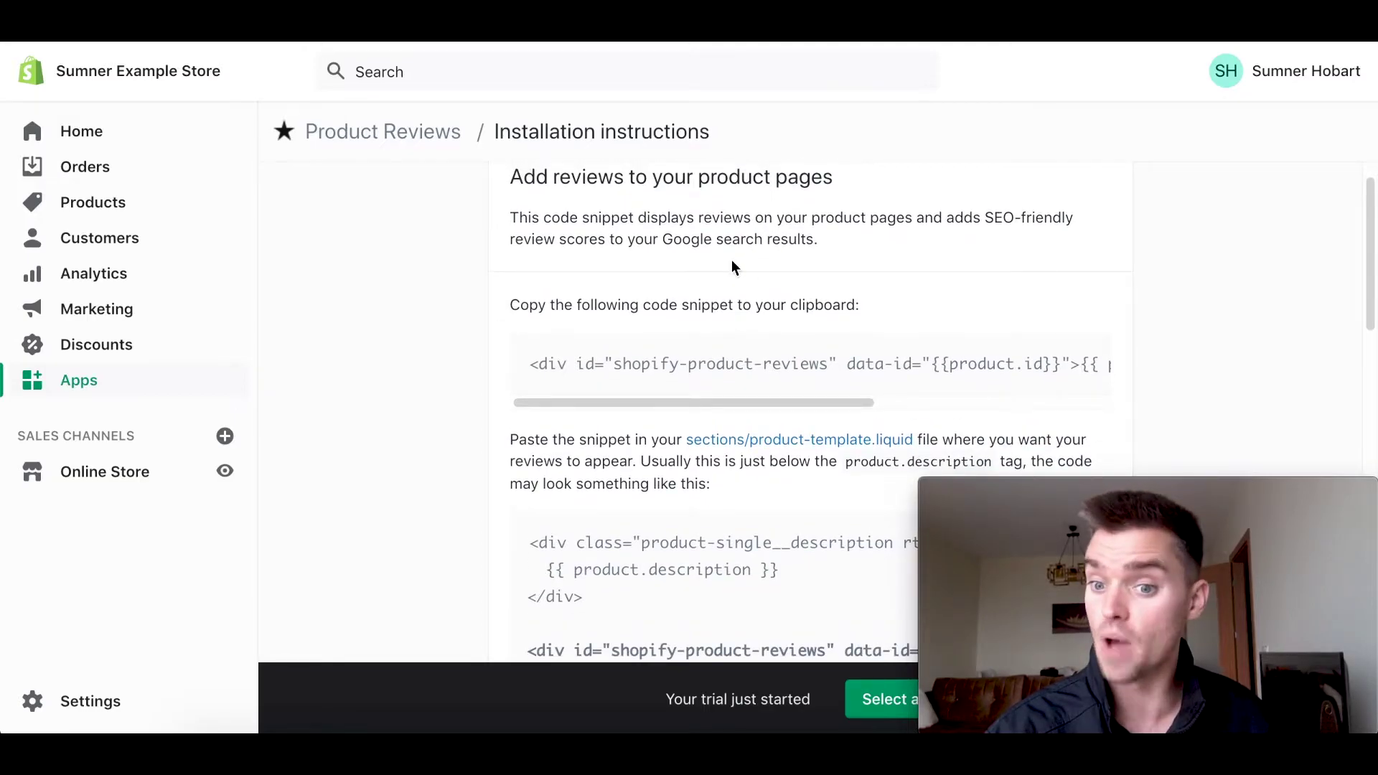
pyautogui.scroll(1, 732, 265)
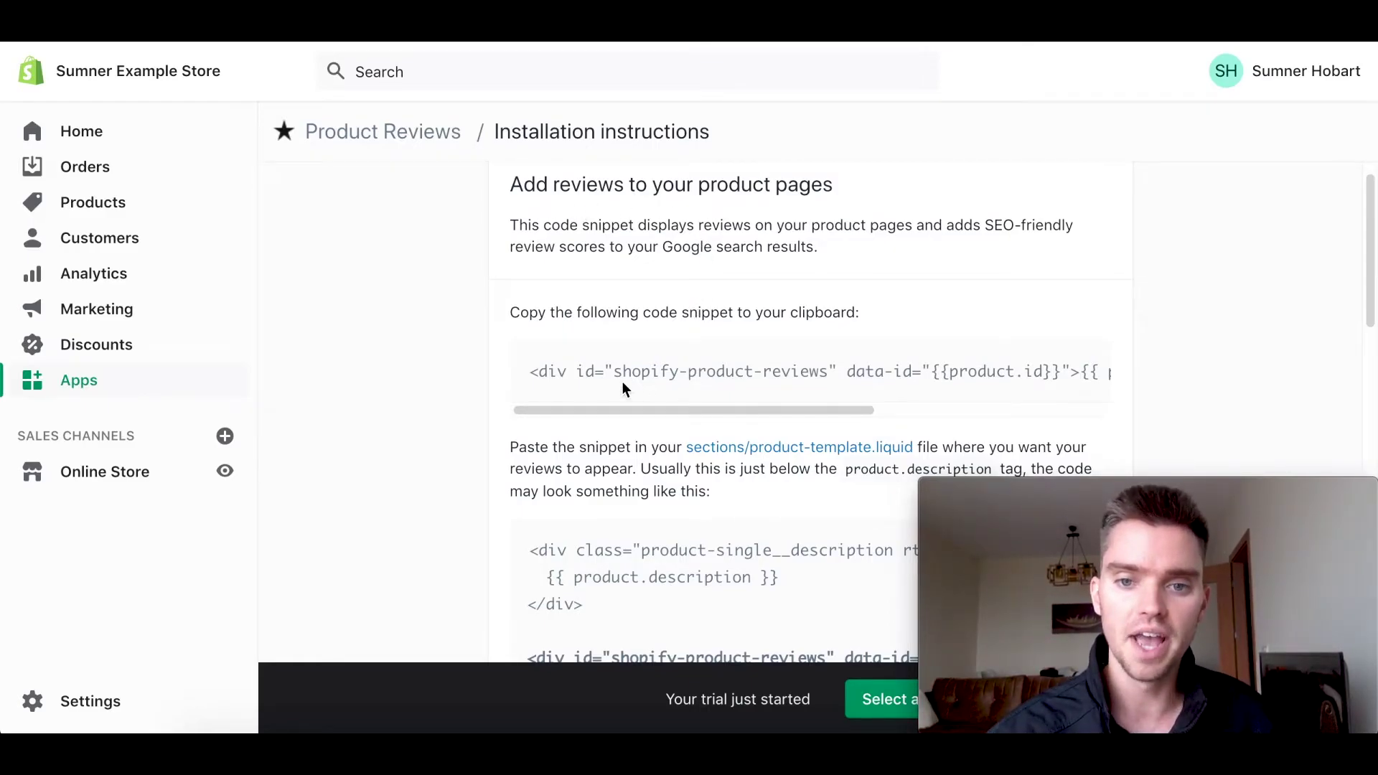
pyautogui.moveTo(541, 369); pyautogui.dragTo(1145, 388)
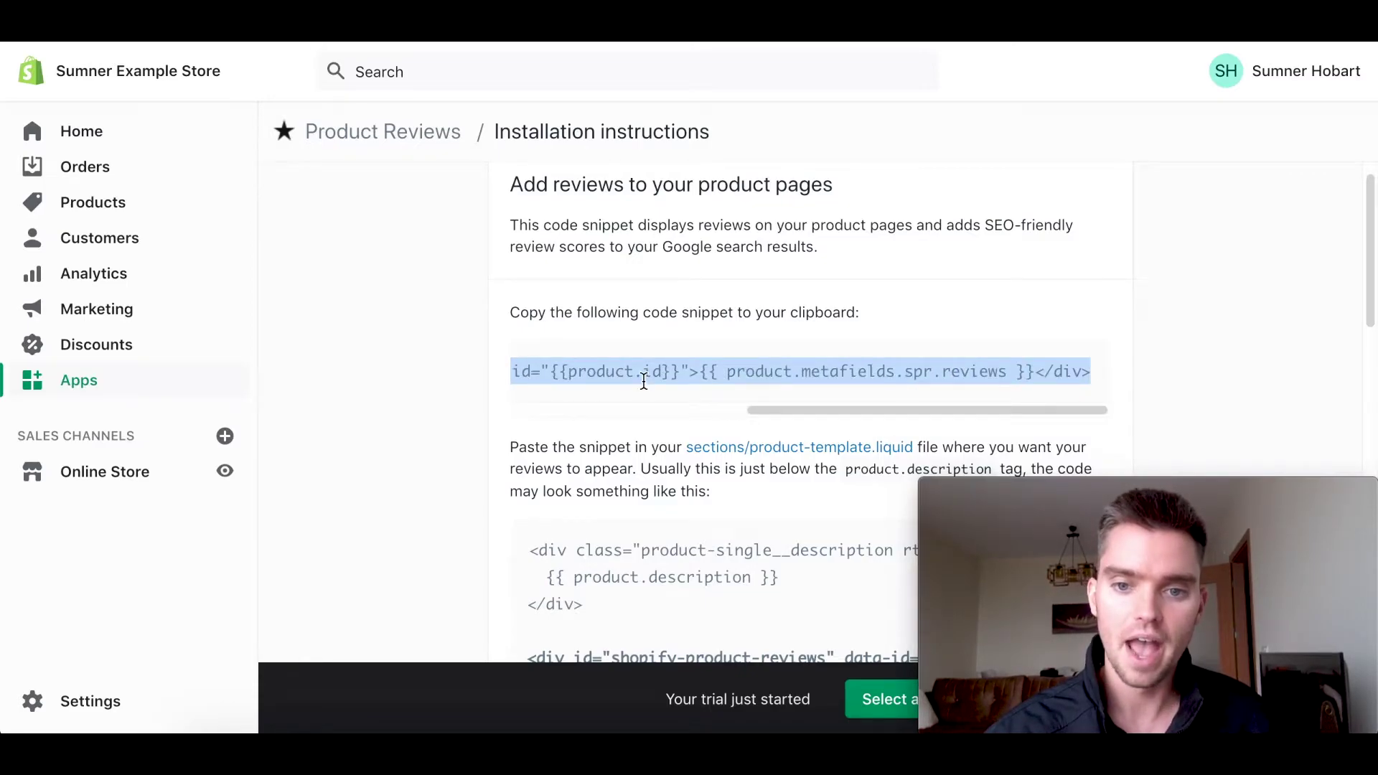
# - Read where to paste the snippet in sections/product-template.liquid and examine the example code
pyautogui.scroll(-2, 682, 386)
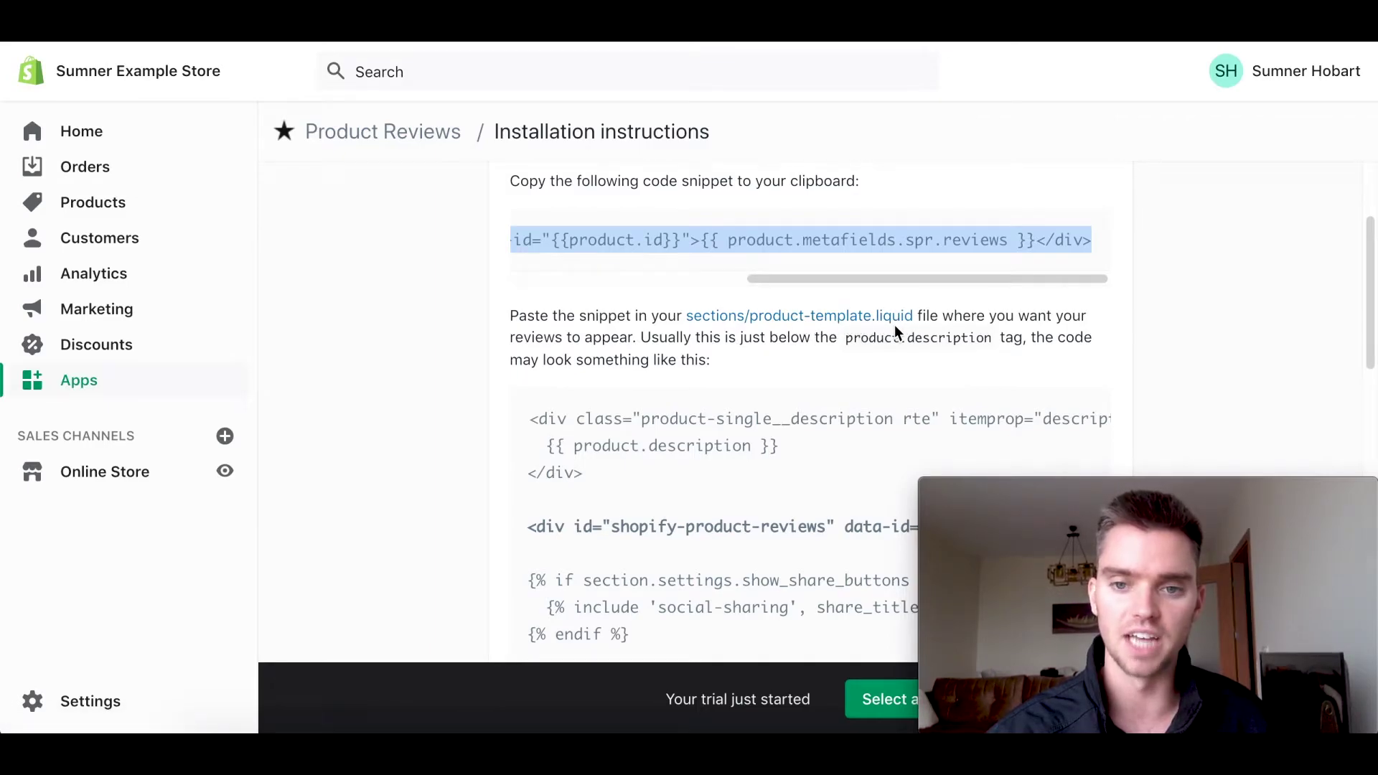
pyautogui.scroll(-1, 685, 331)
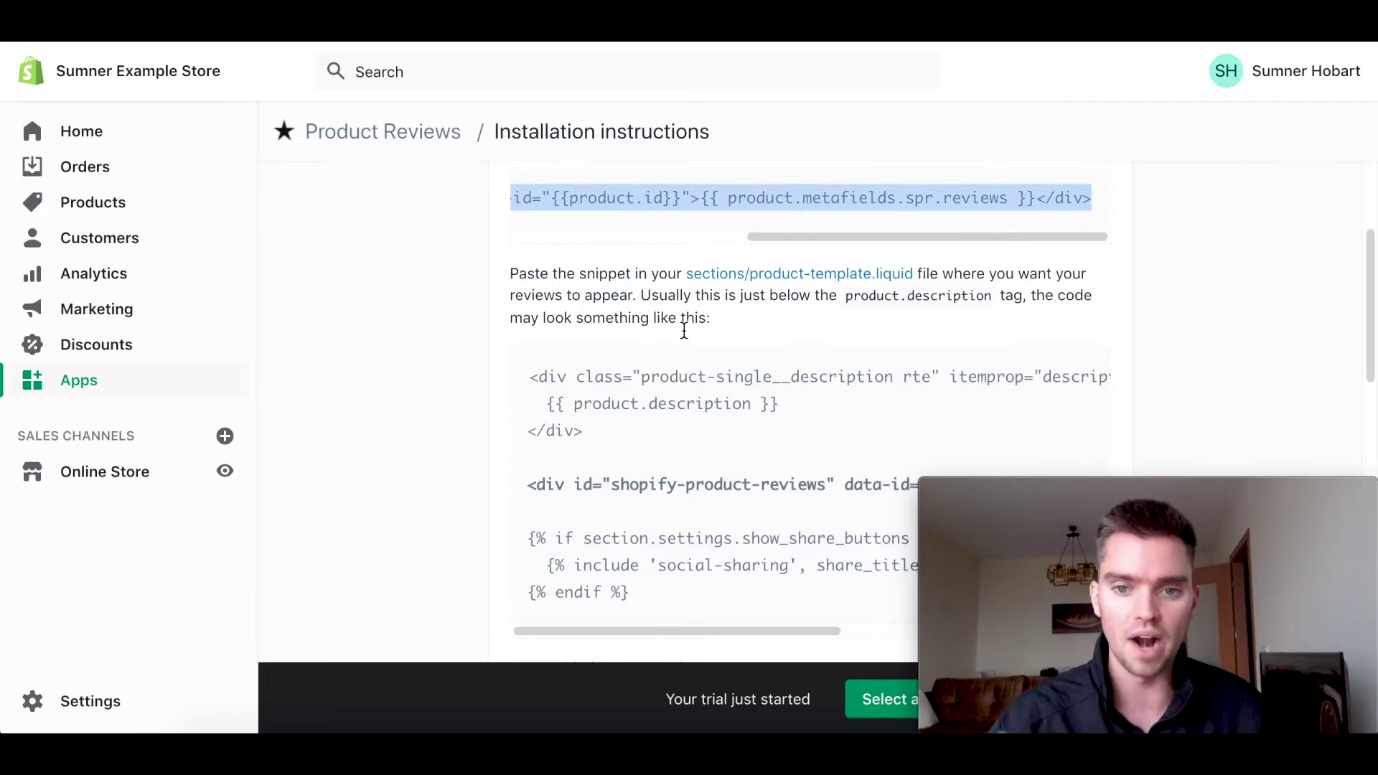
pyautogui.scroll(-1, 737, 336)
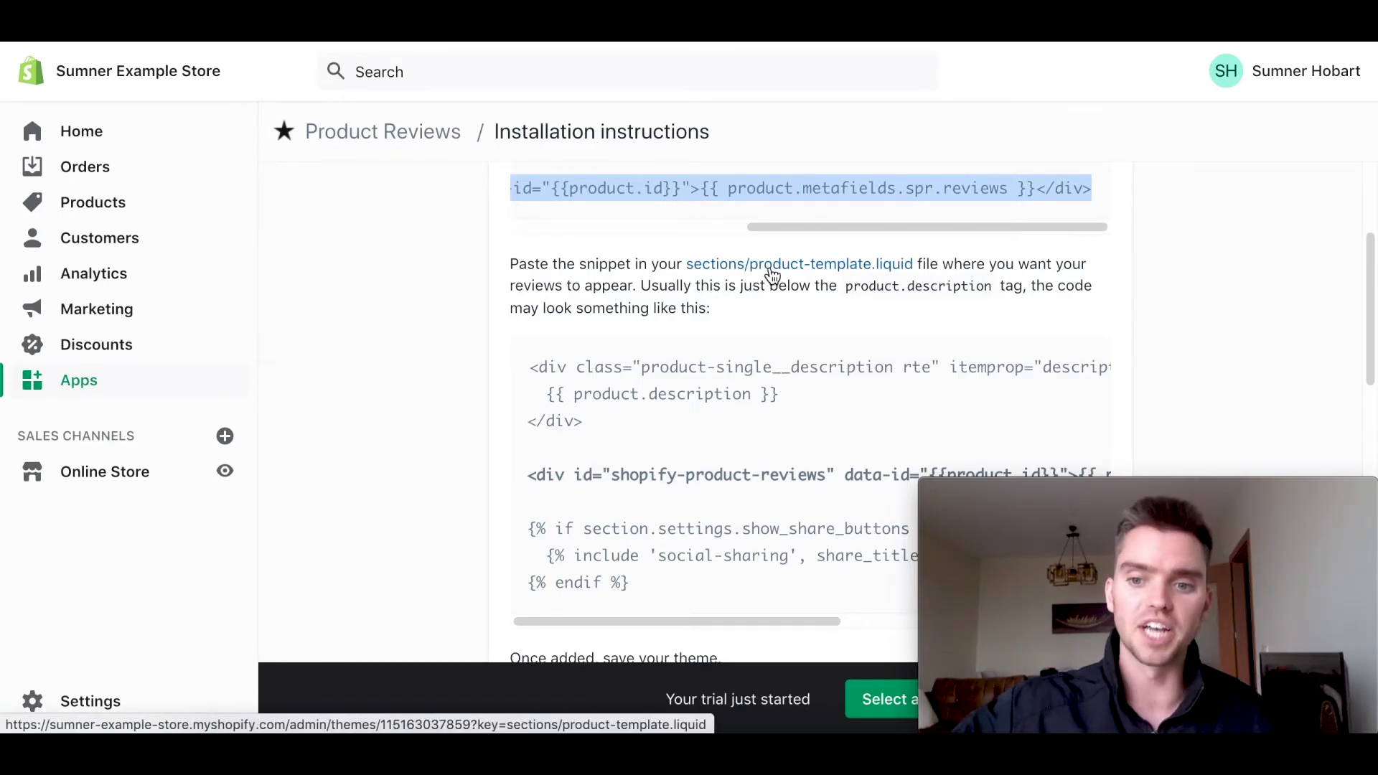
pyautogui.click(708, 422)
pyautogui.scroll(-2, 707, 422)
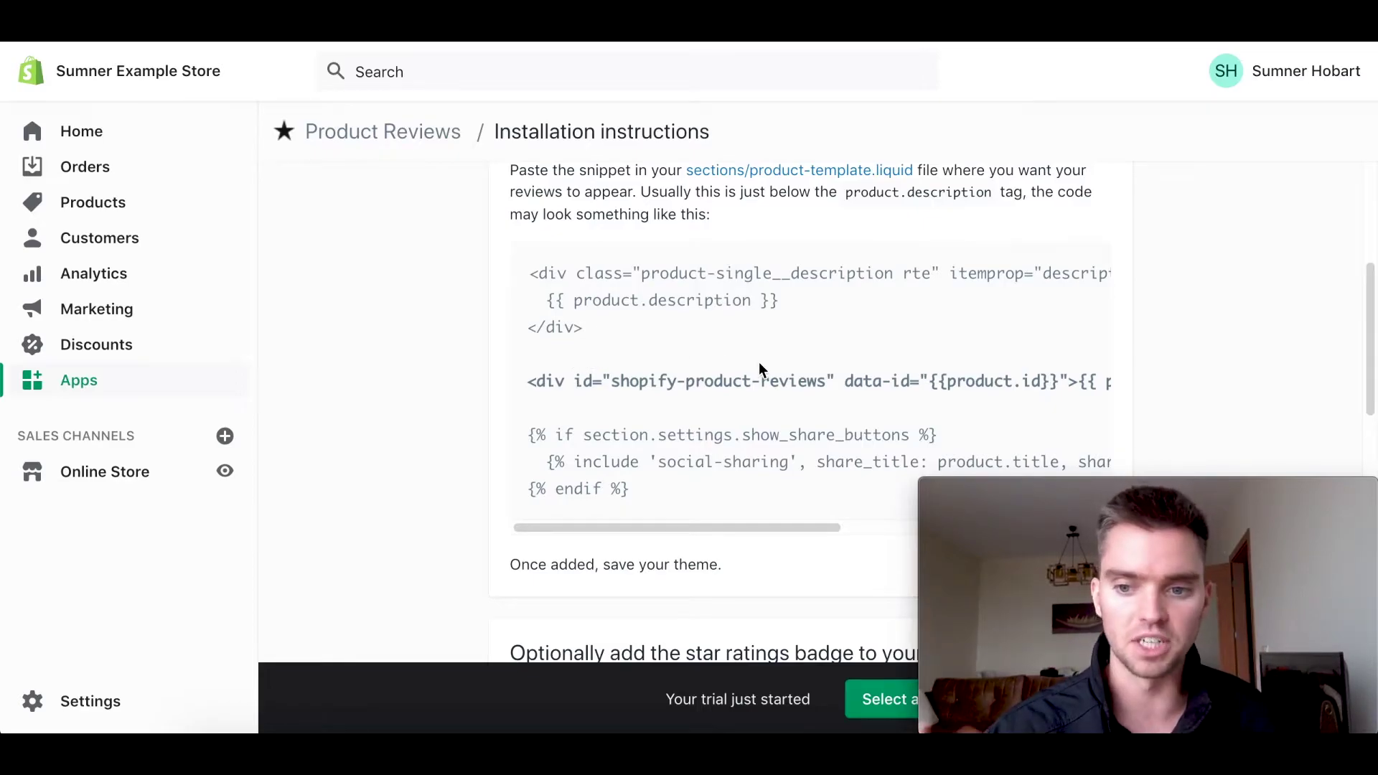
pyautogui.scroll(-1, 786, 429)
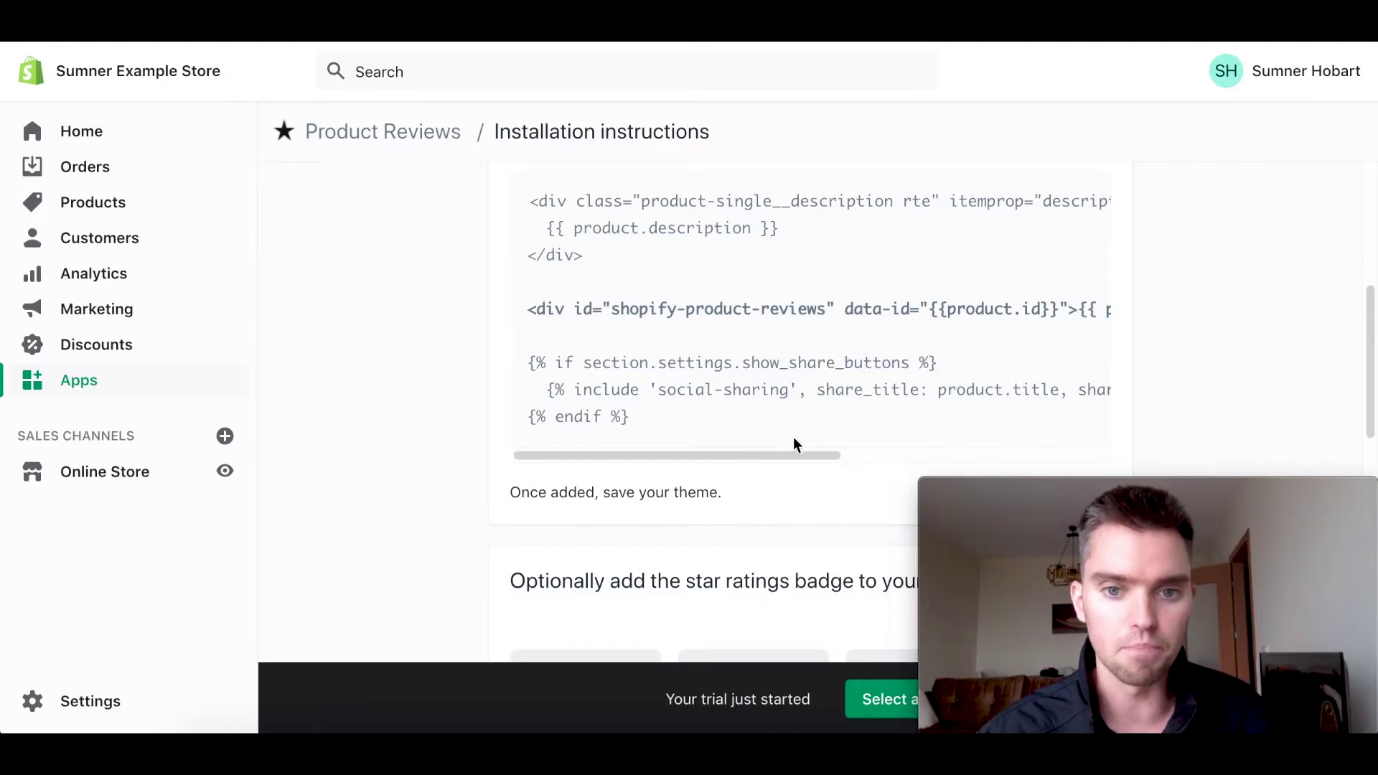
# - Examine the optional star ratings badge section for collection pages and the code snippet verification section
pyautogui.scroll(-4, 769, 350)
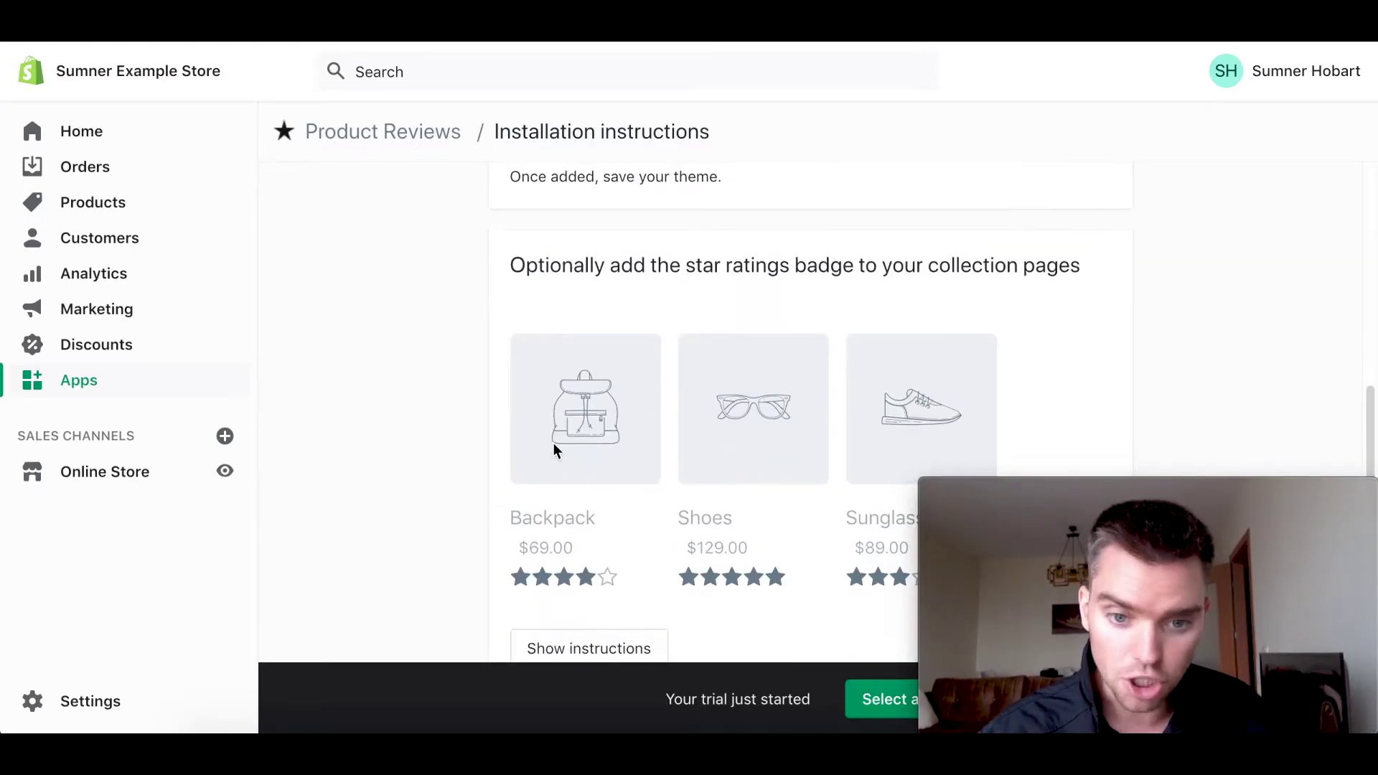
pyautogui.scroll(-2, 553, 442)
pyautogui.scroll(1, 554, 440)
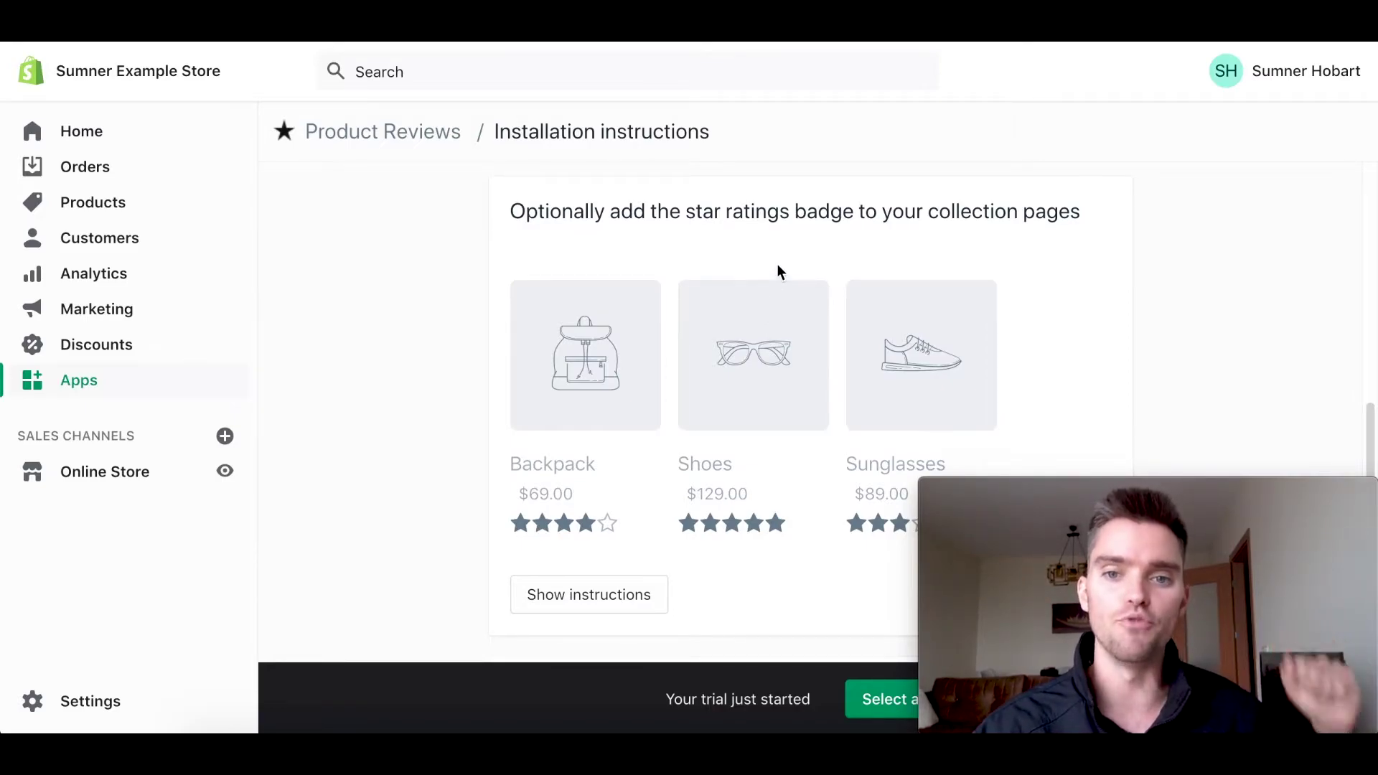
pyautogui.scroll(-1, 777, 266)
pyautogui.scroll(-1, 777, 265)
pyautogui.scroll(1, 777, 266)
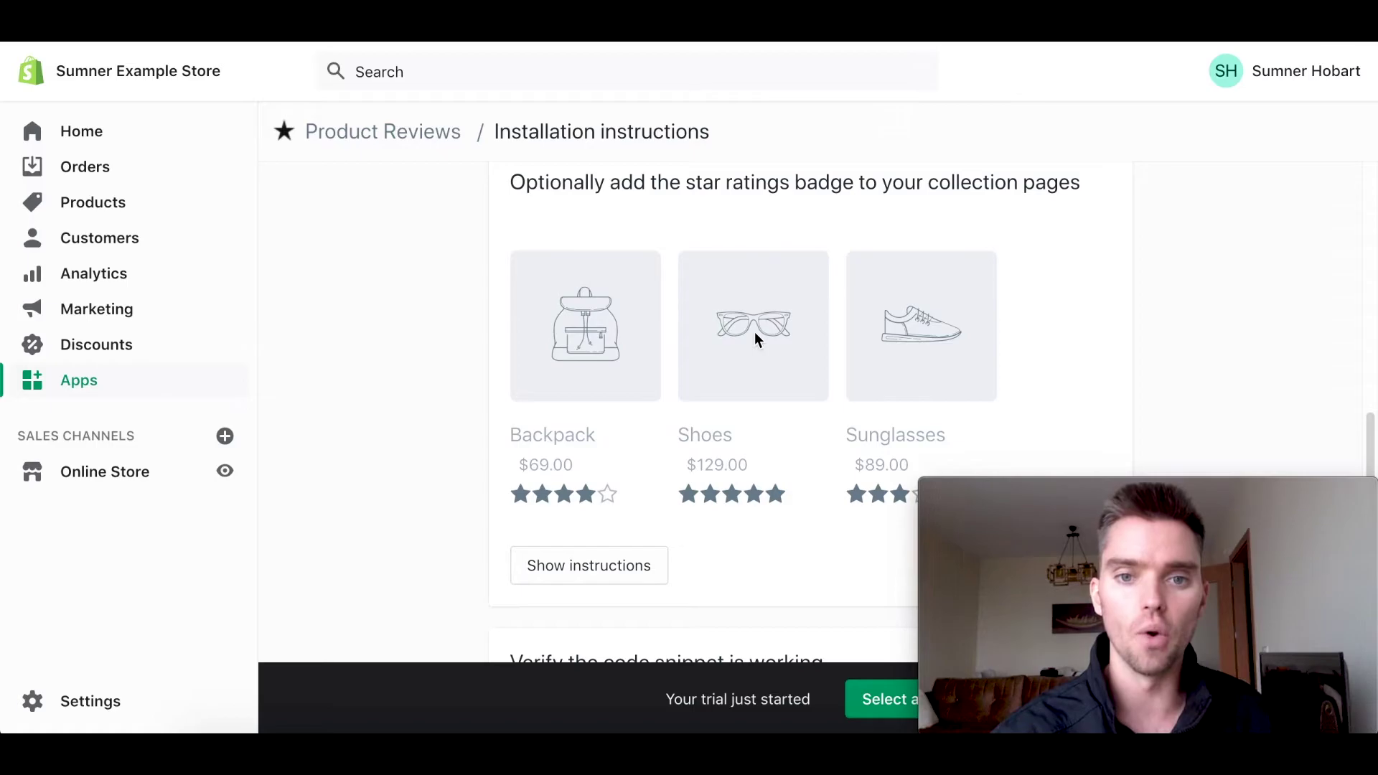
pyautogui.scroll(-4, 755, 333)
pyautogui.scroll(1, 756, 339)
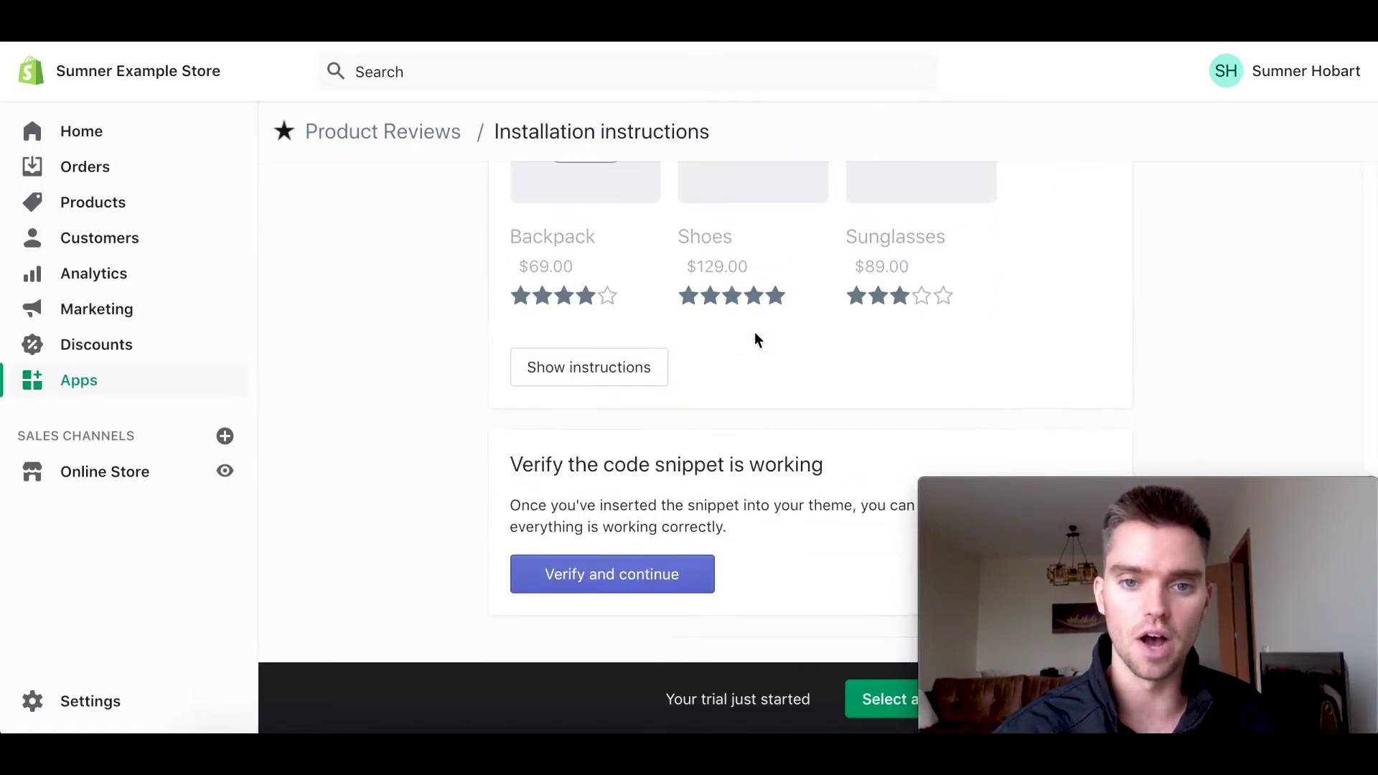
# - Expand the star ratings badge instructions and read how to add its snippet to snippets/product-grid-item.liquid
pyautogui.click(631, 367)
pyautogui.scroll(-2, 747, 371)
pyautogui.scroll(-1, 747, 370)
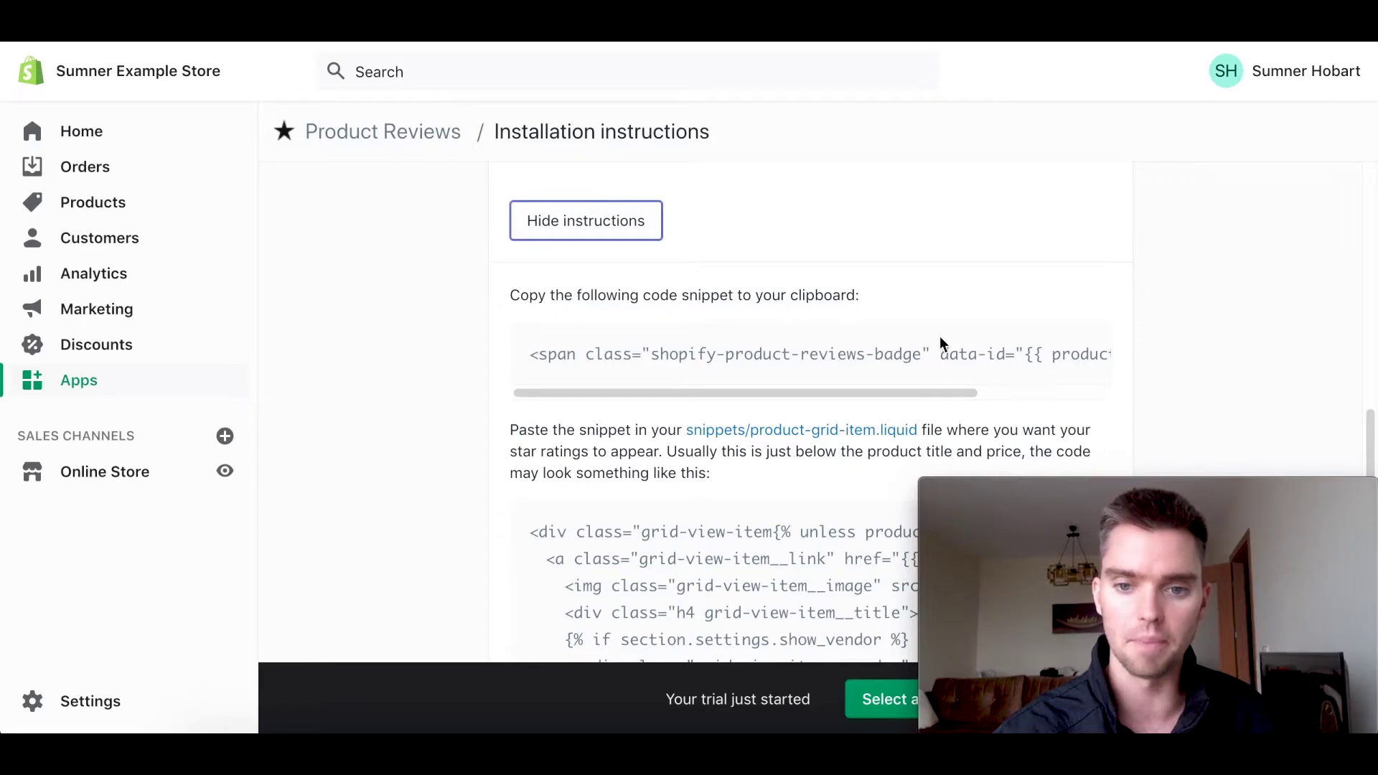
pyautogui.scroll(-3, 945, 347)
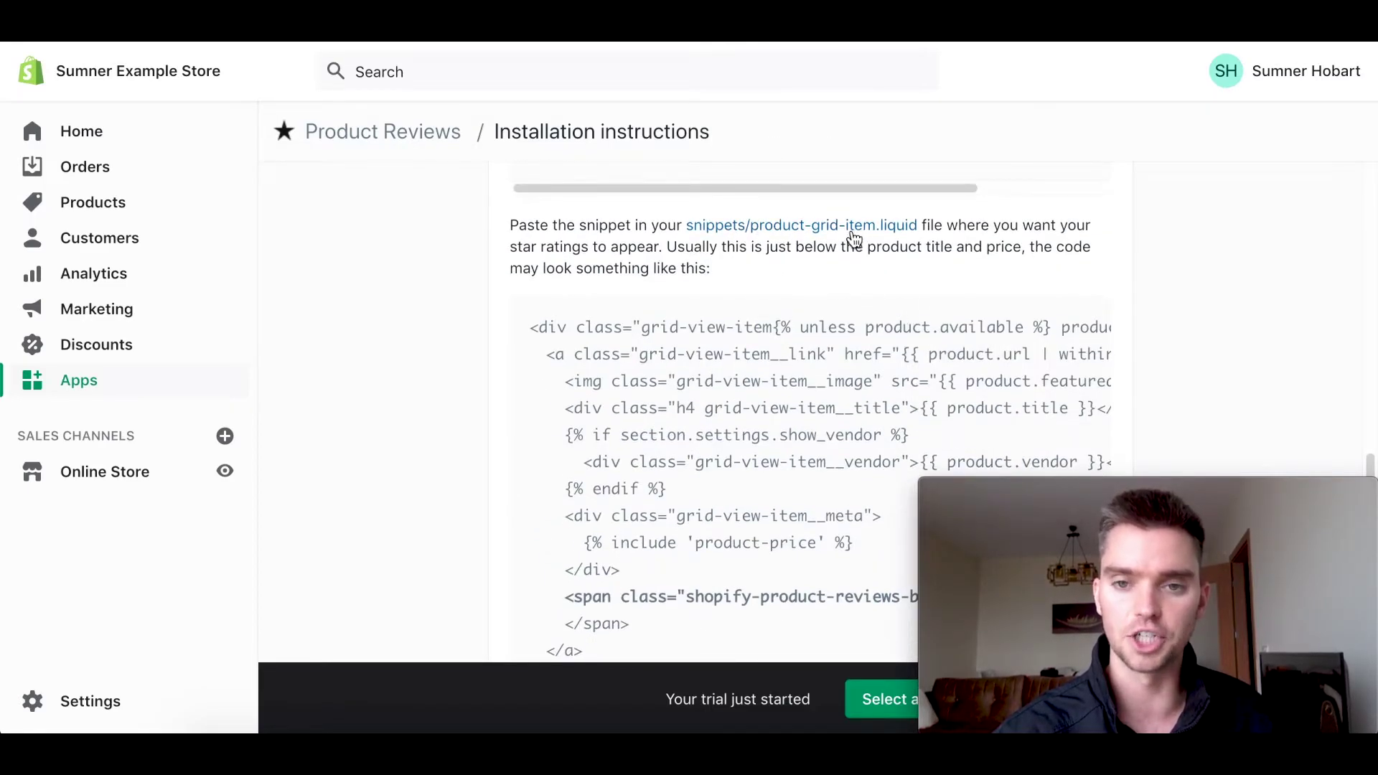
# - Review the example badge code for snippets/product-grid-item.liquid, then return to the product page snippet instructions
pyautogui.scroll(-2, 765, 459)
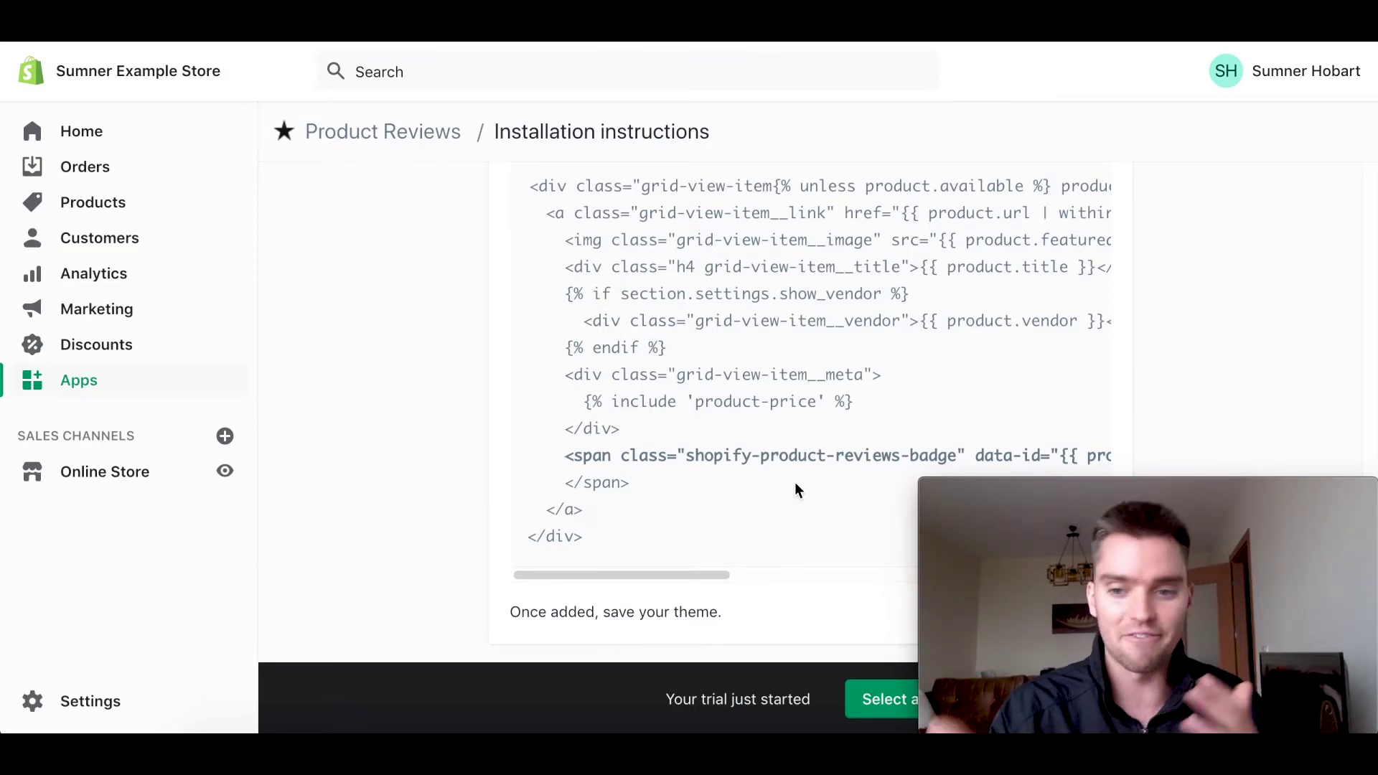
pyautogui.scroll(10, 807, 394)
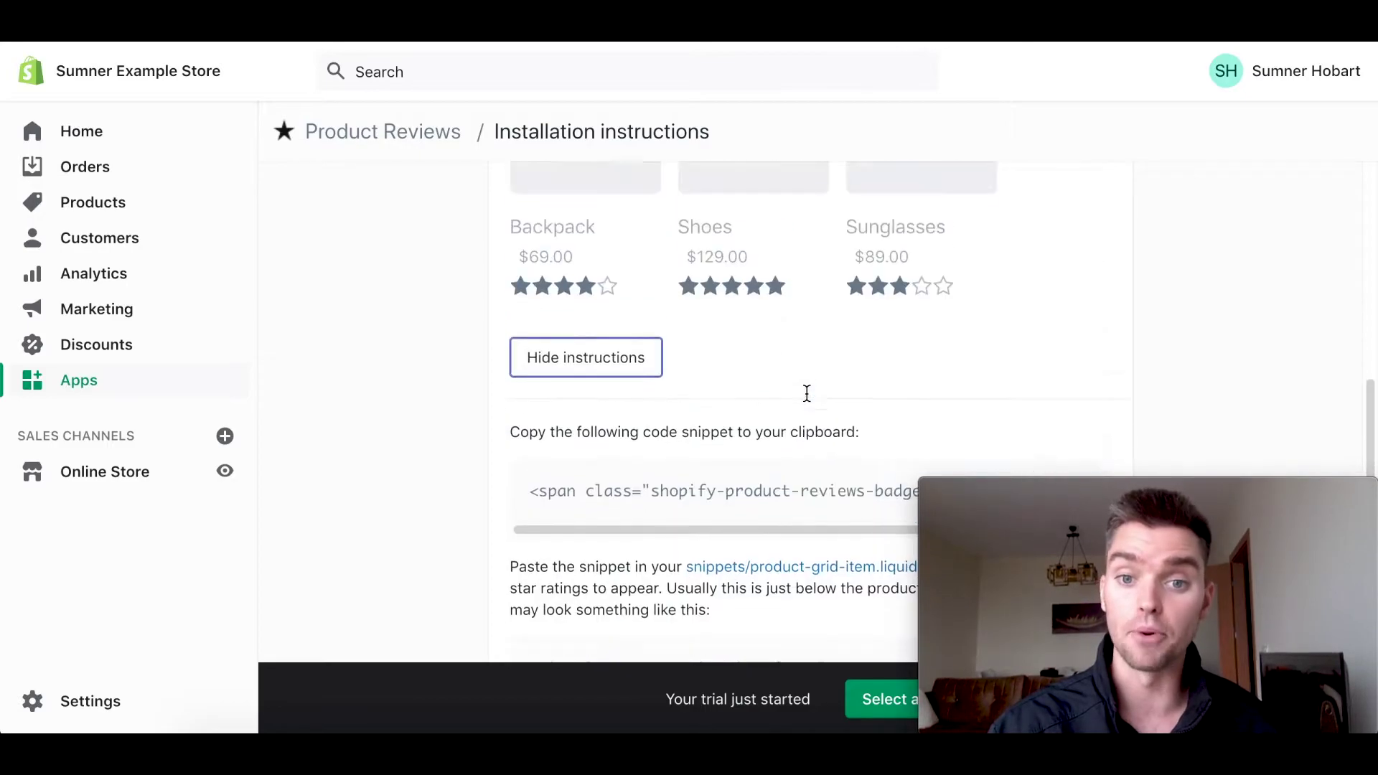
pyautogui.scroll(12, 1081, 354)
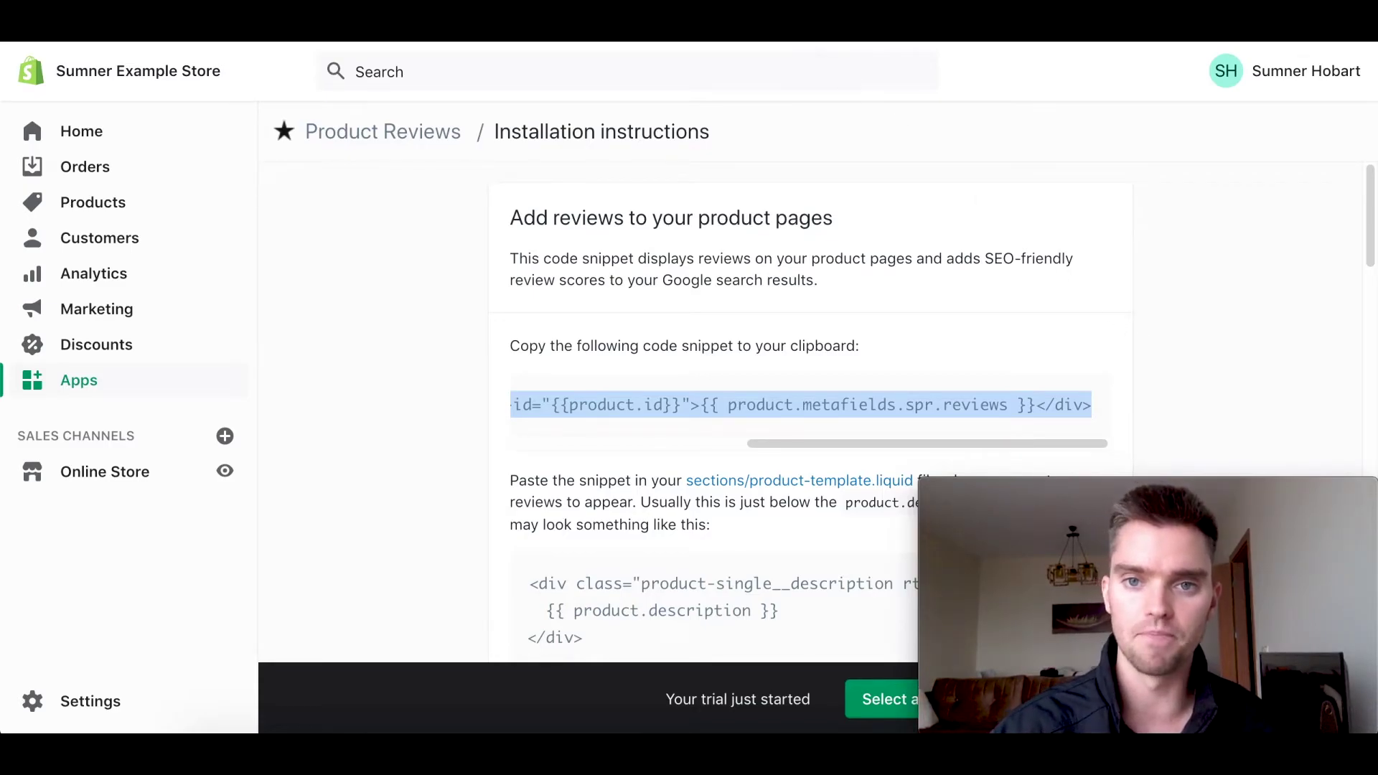
# - Switch to the Helium 10 Export Example sheet and widen the Date column to fit its full text
pyautogui.click(811, 29)
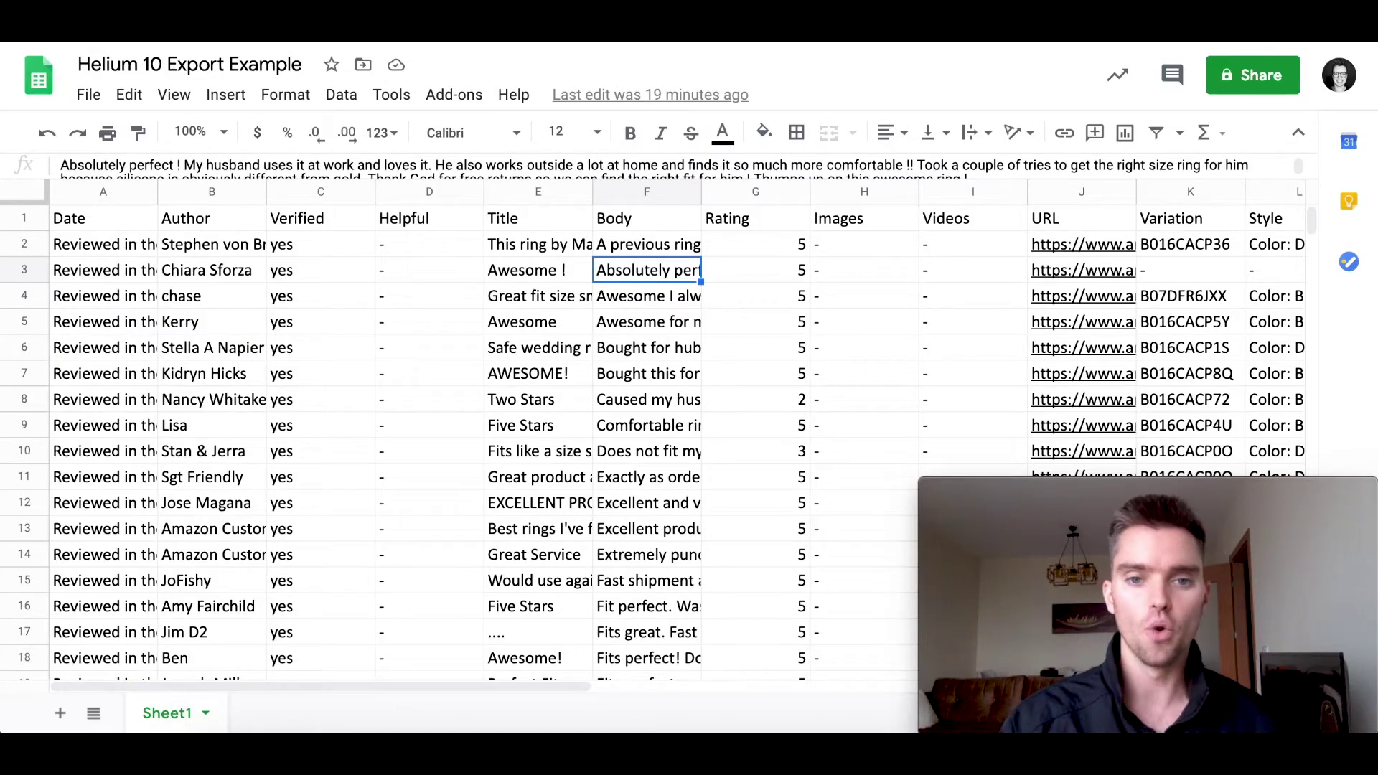
pyautogui.click(121, 247)
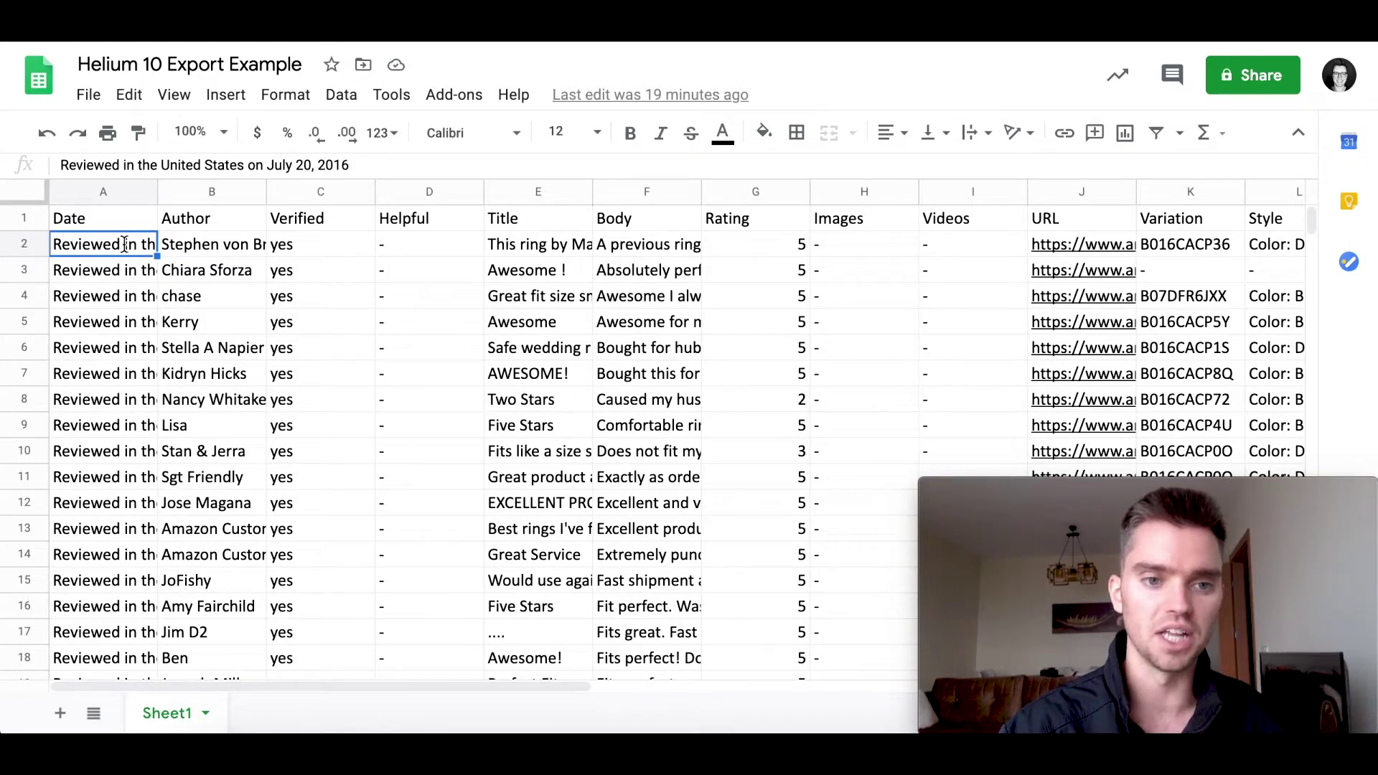
pyautogui.doubleClick(125, 249)
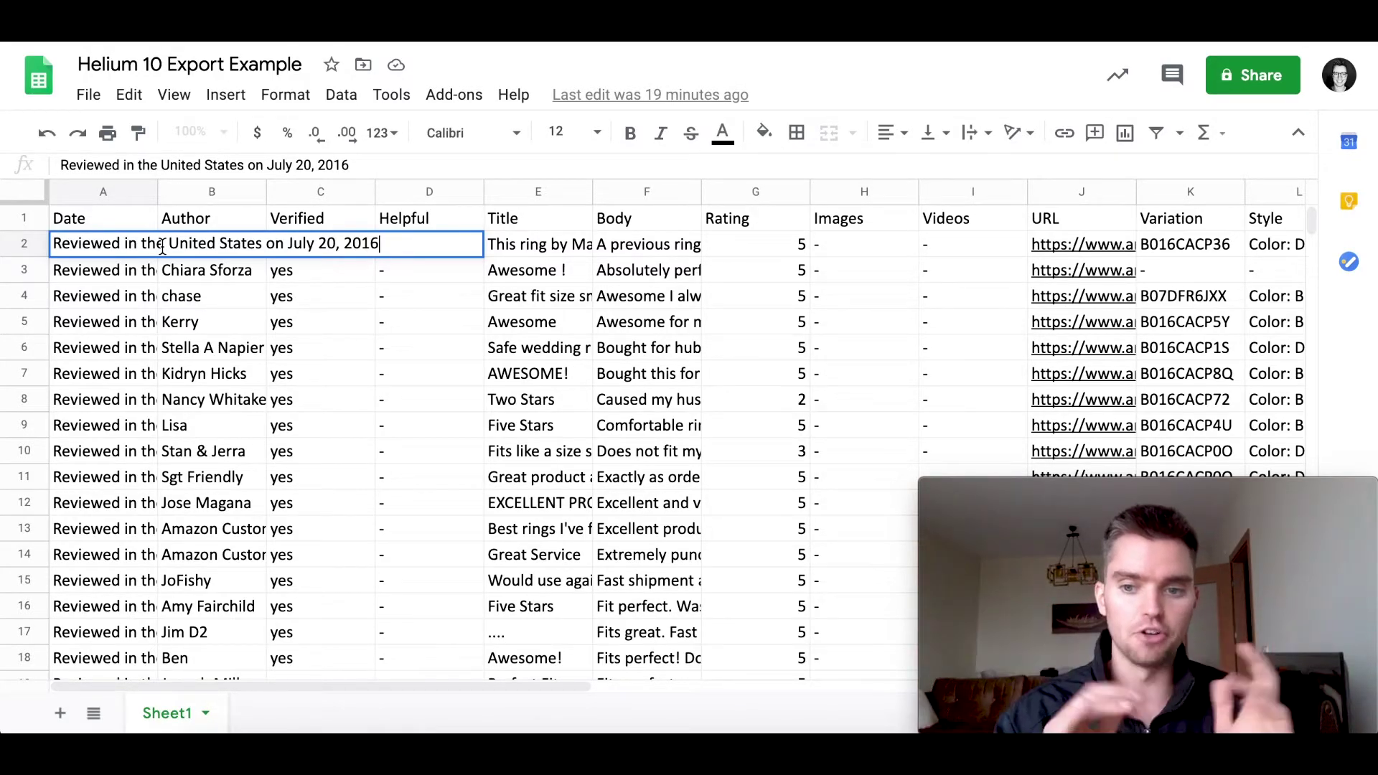
pyautogui.click(148, 320)
pyautogui.doubleClick(155, 192)
pyautogui.click(338, 294)
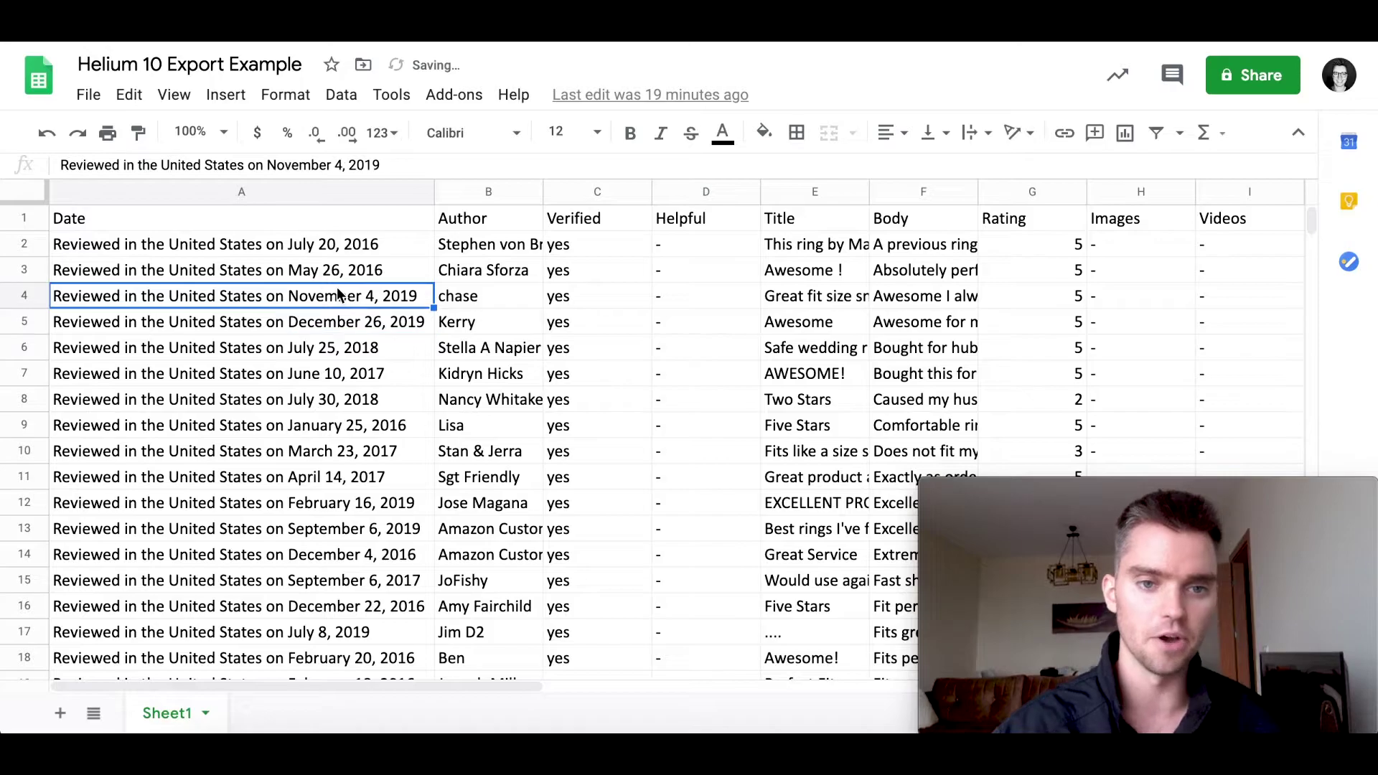
# - Copy the date text from cell A2 and replace the input data in unit-conversion.info's Replace text tool with it
pyautogui.click(328, 248)
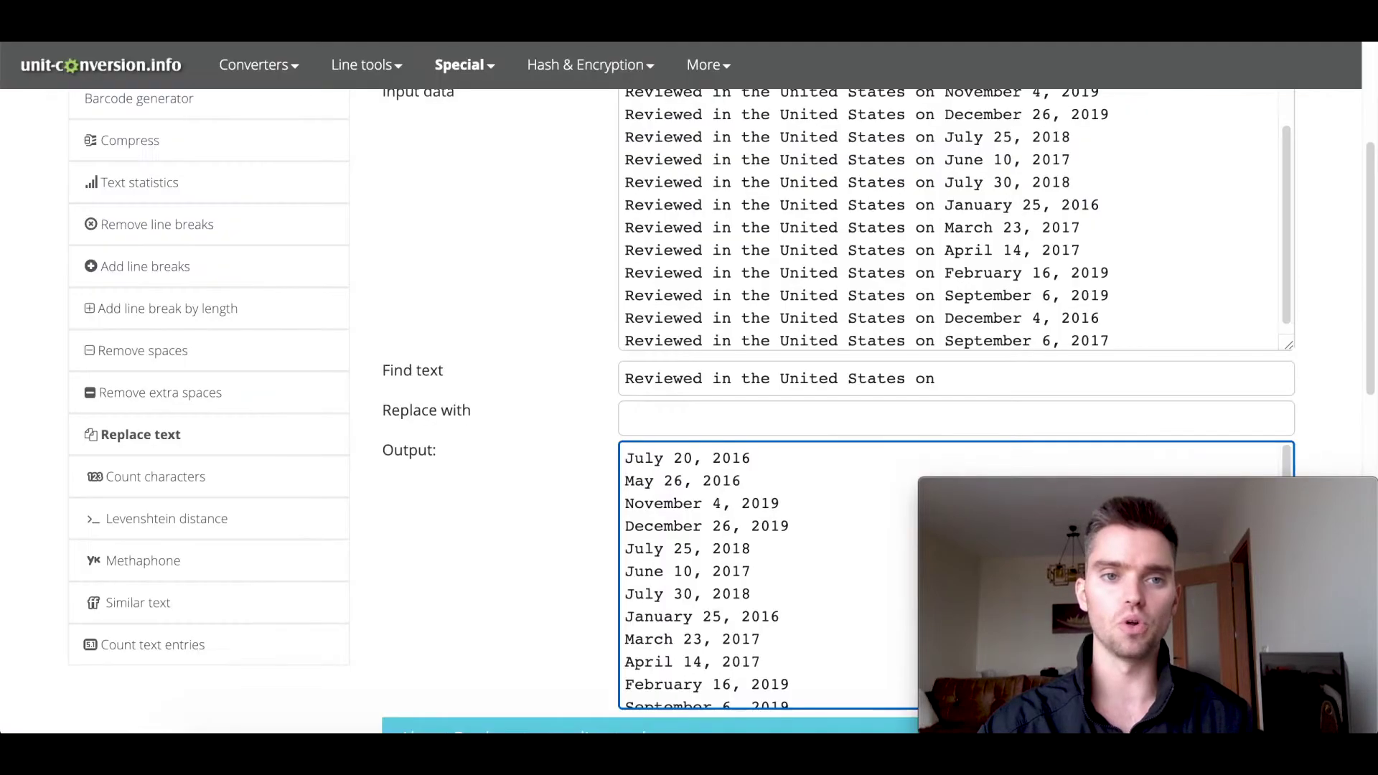
pyautogui.scroll(1, 601, 342)
pyautogui.scroll(3, 602, 344)
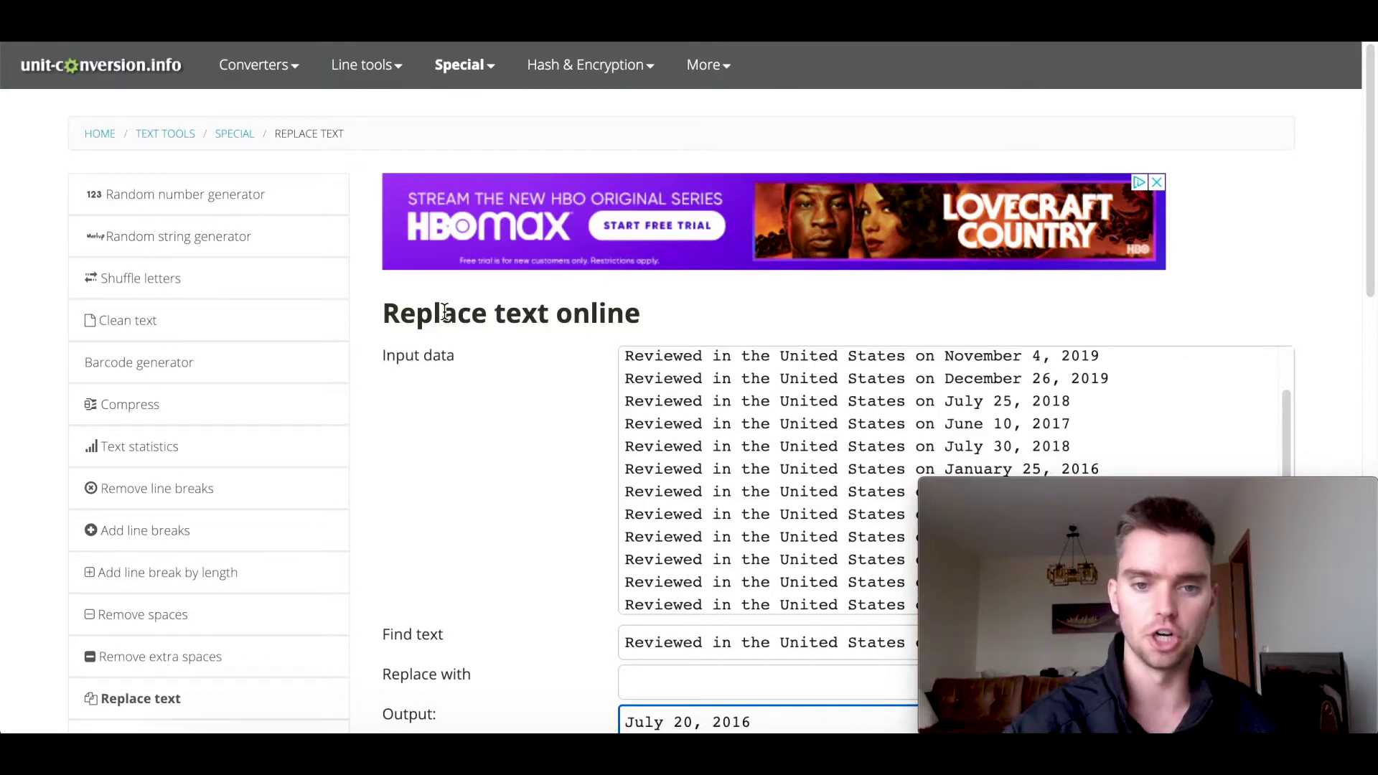
pyautogui.scroll(-3, 548, 493)
pyautogui.click(811, 366)
pyautogui.hotkey('ctrl', 'a')
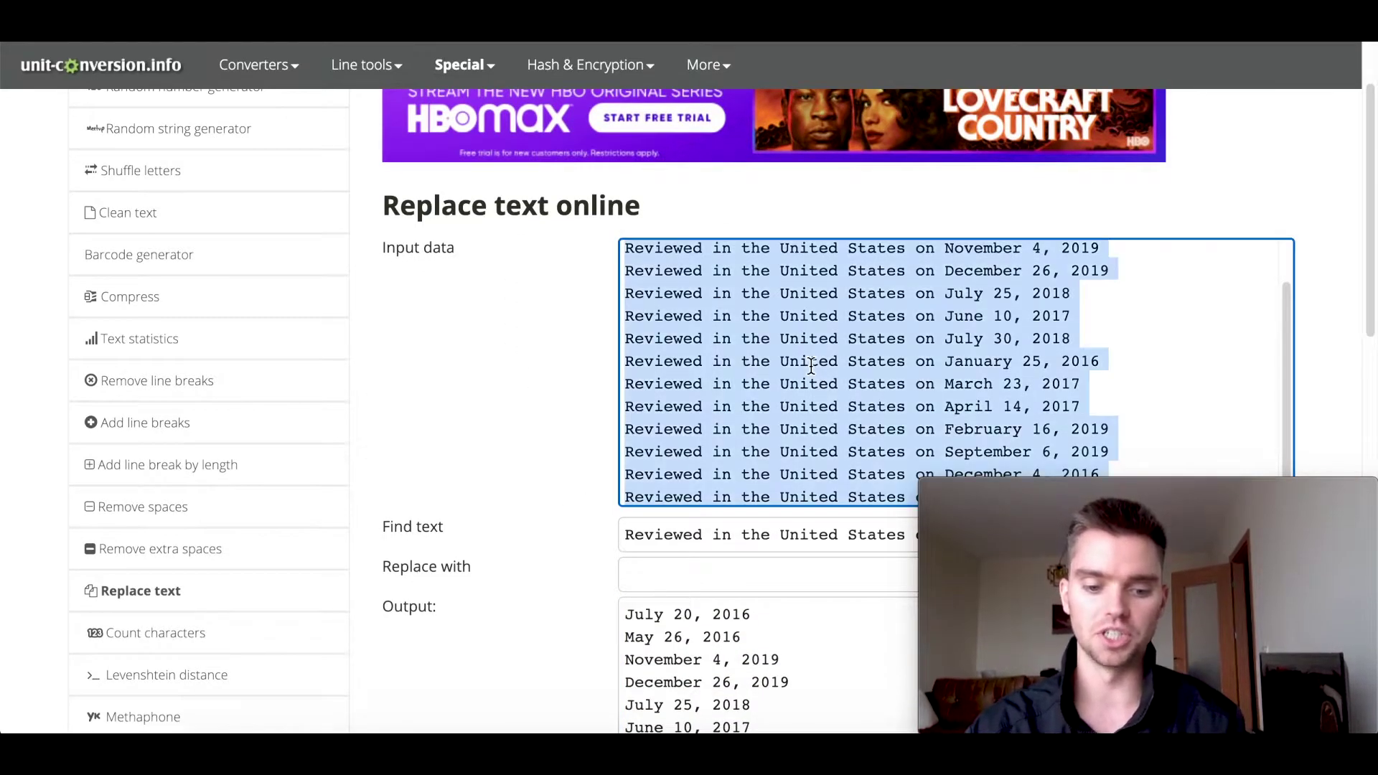
pyautogui.write('Reviewed in the United States on July 20, 2016')
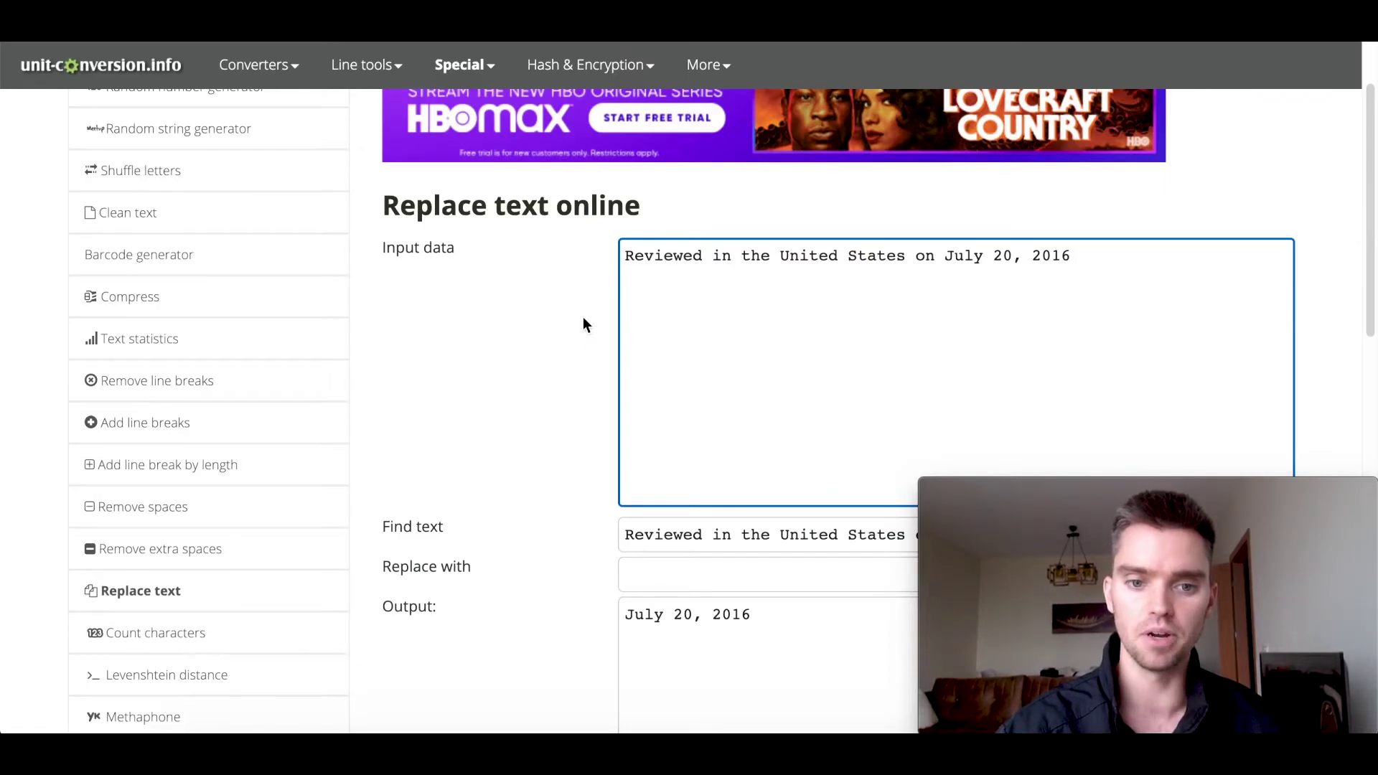
# - Strip "Reviewed in the United States on" from the date text using an empty replacement, and copy the output
pyautogui.scroll(-3, 583, 318)
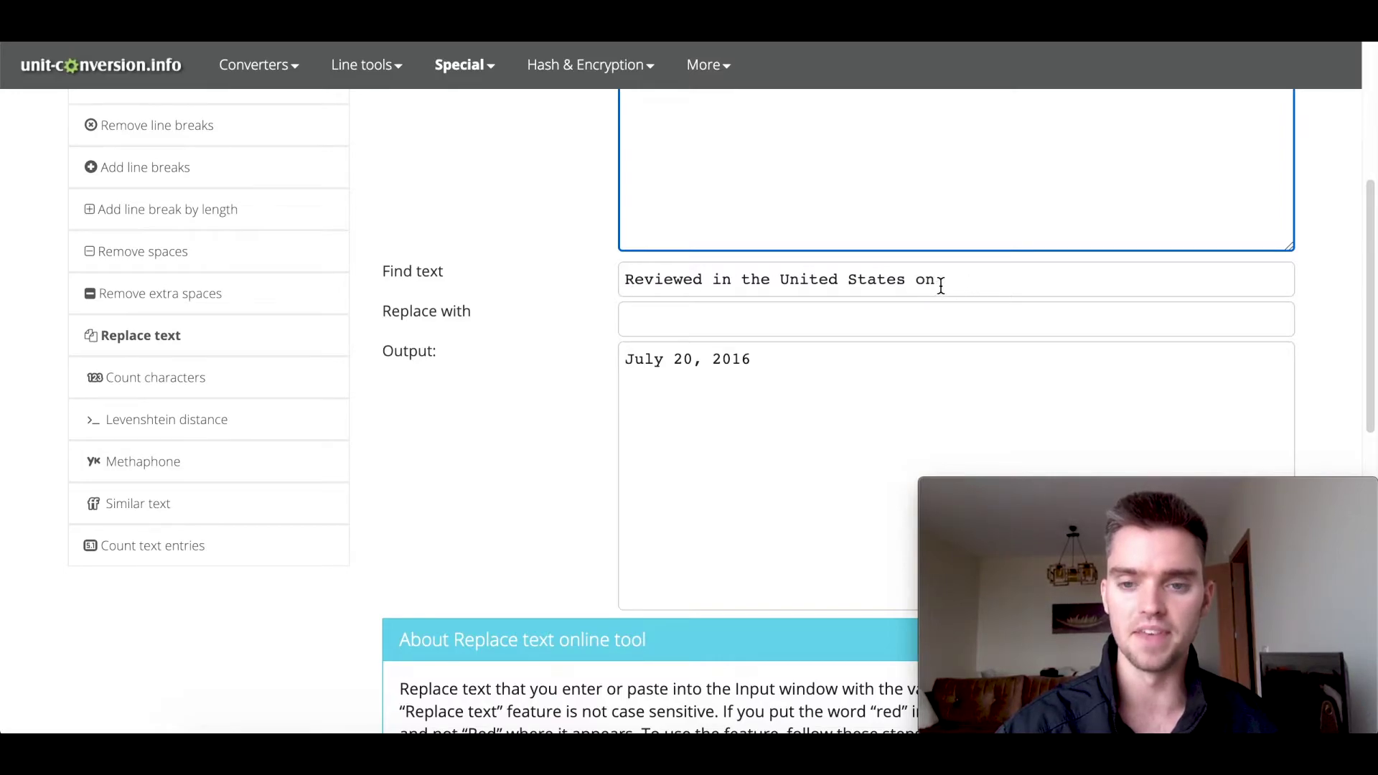
pyautogui.click(677, 317)
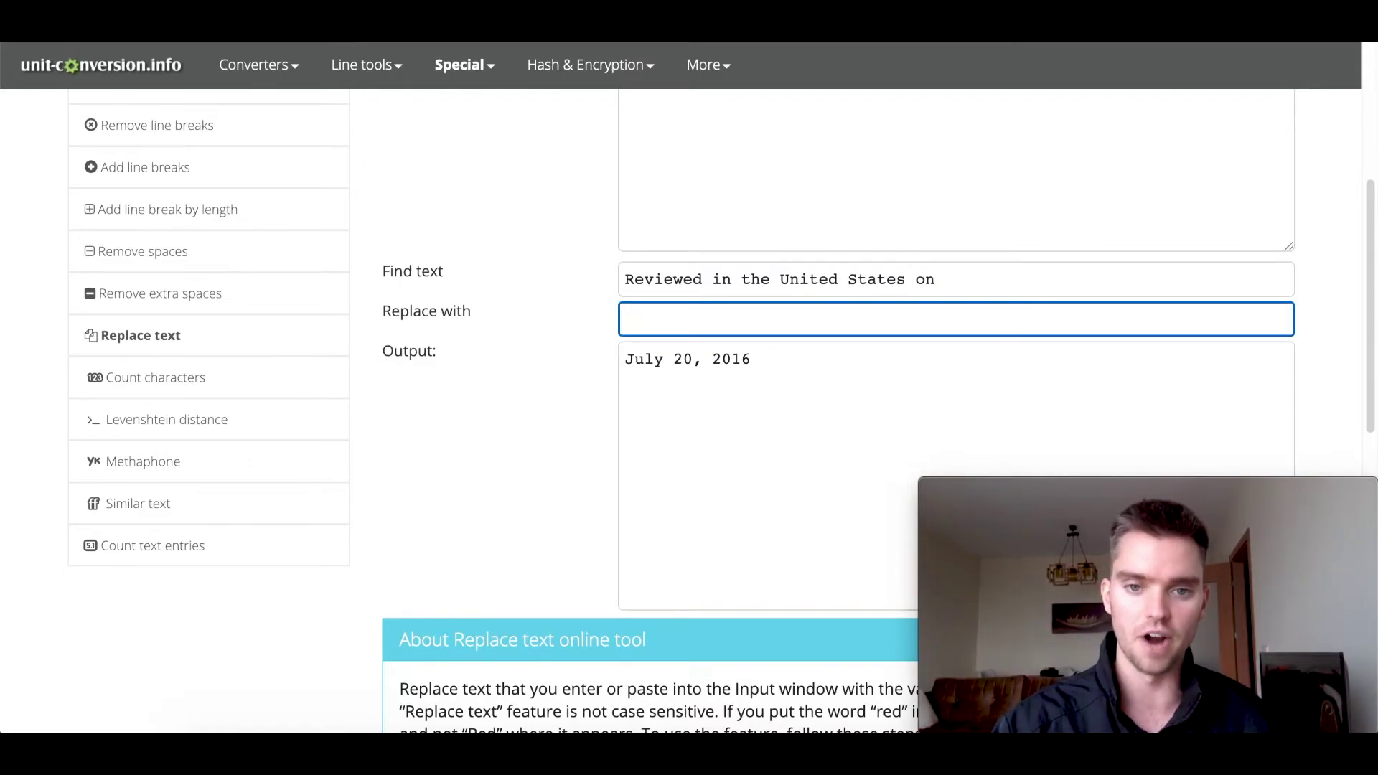
pyautogui.press('BackSpace')
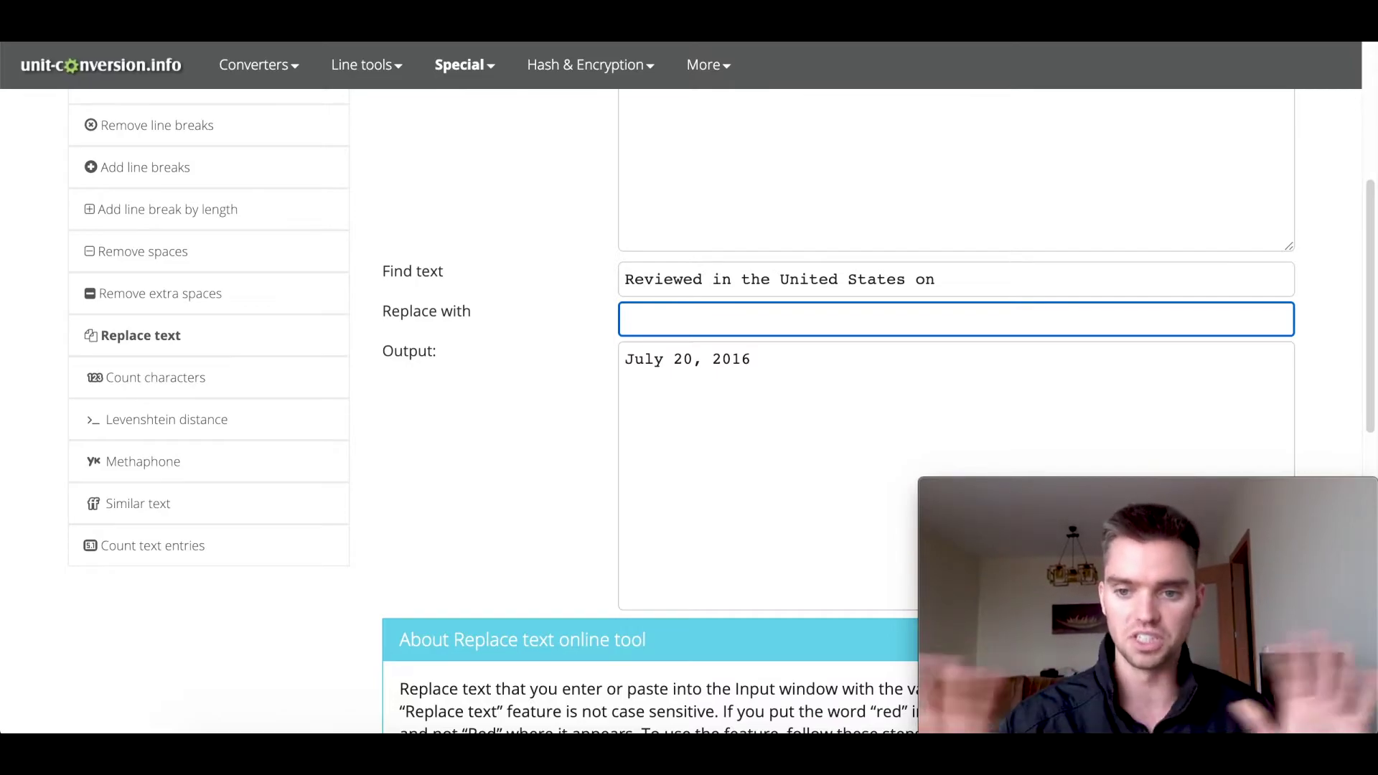
pyautogui.click(680, 400)
pyautogui.scroll(5, 680, 400)
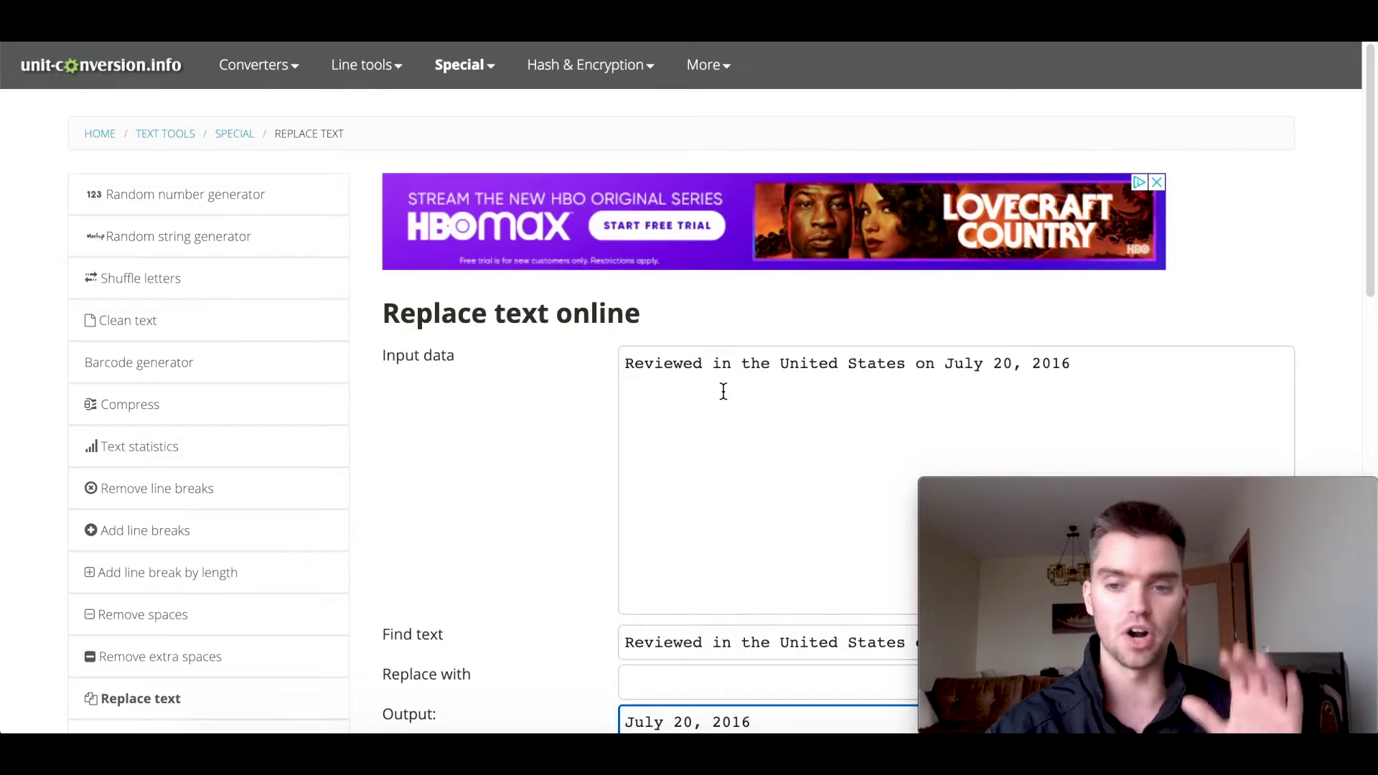
pyautogui.scroll(-5, 724, 391)
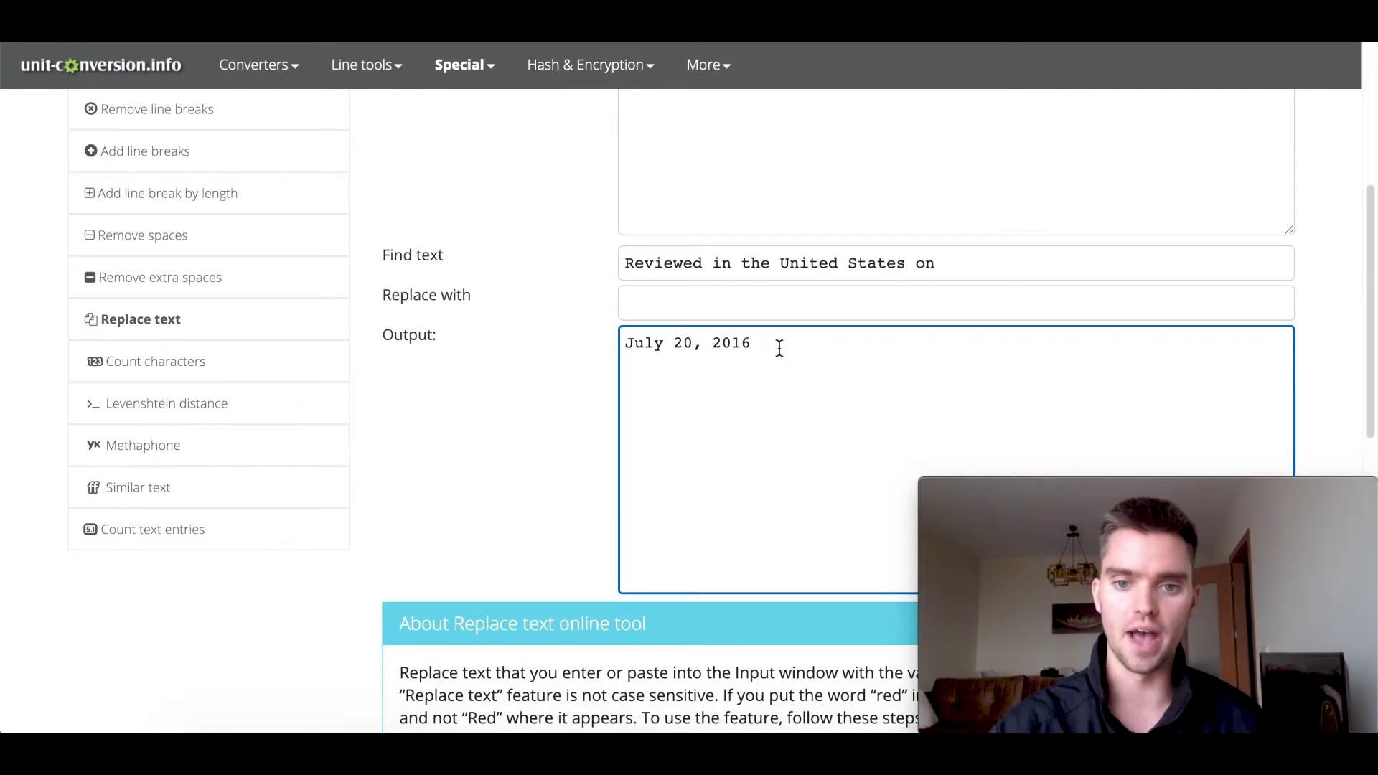
pyautogui.hotkey('ctrl', 'a')
pyautogui.hotkey('ctrl', 'c')
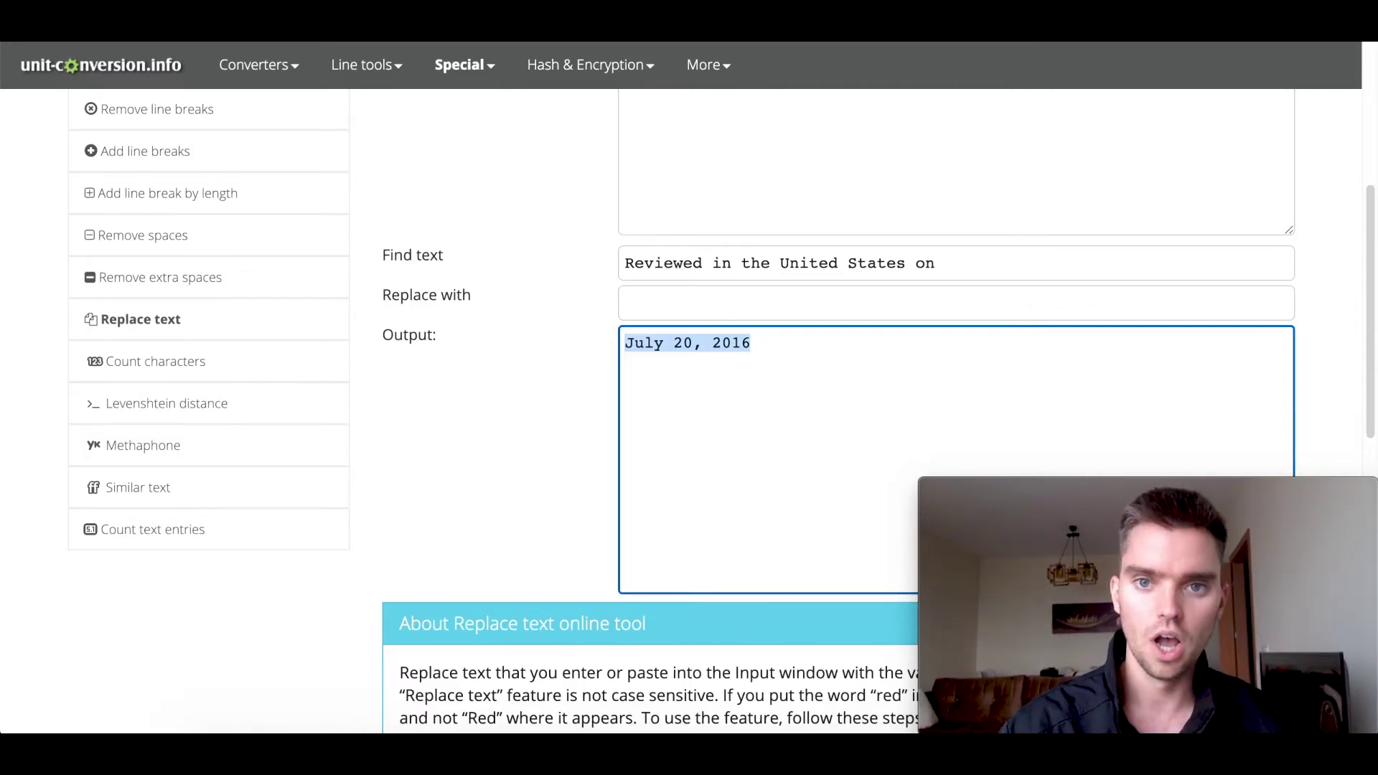
# - In the Helium 10 Export Example sheet, insert a column before Author and give it the header "place"
pyautogui.click(453, 301)
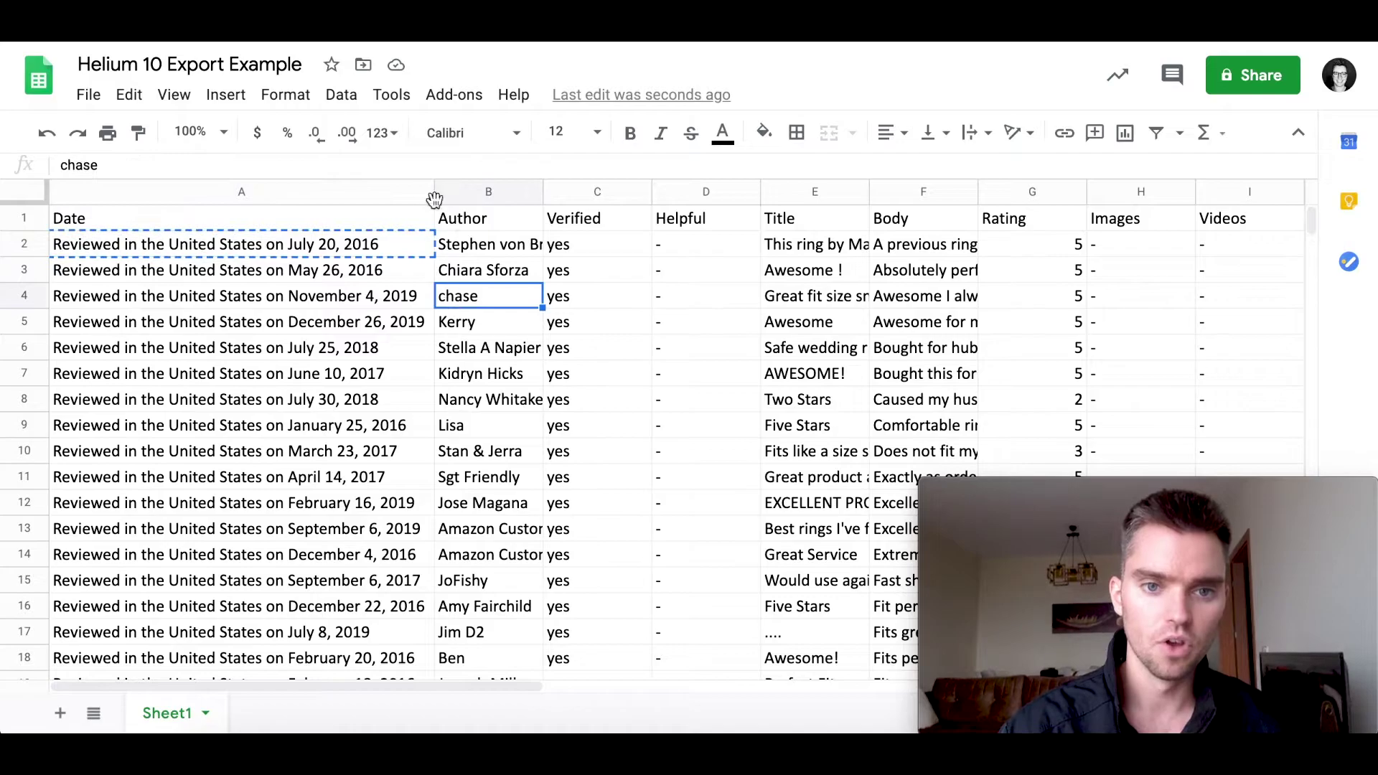
pyautogui.click(404, 187)
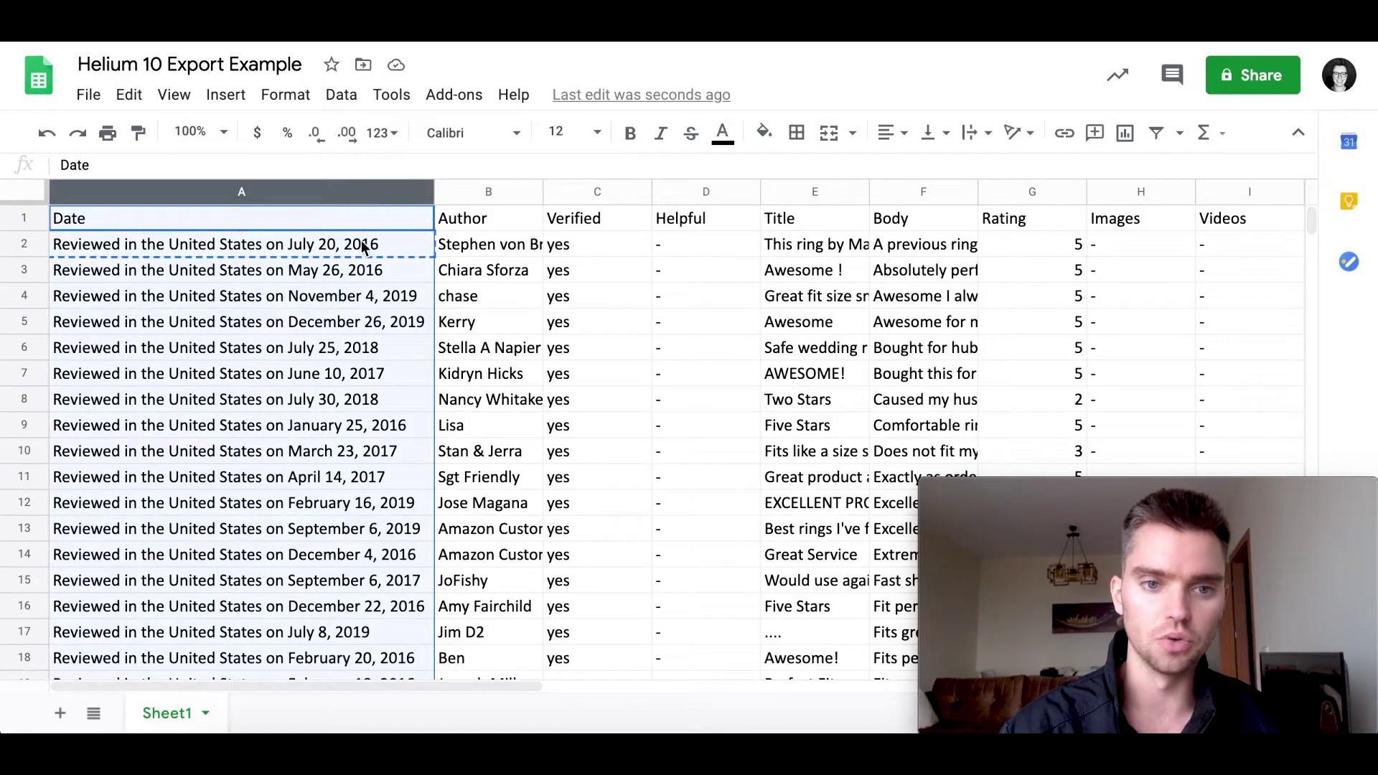
pyautogui.click(457, 193)
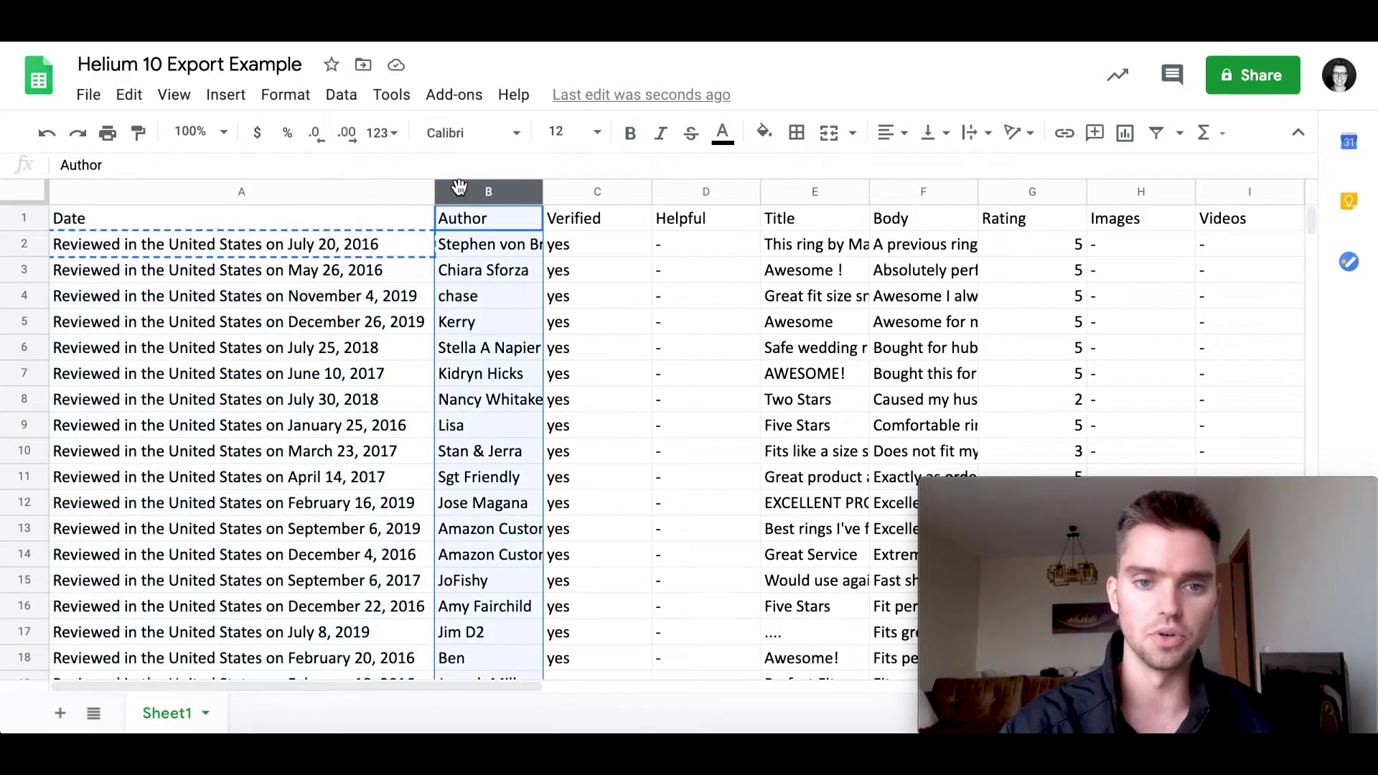
pyautogui.rightClick(458, 192)
pyautogui.click(591, 282)
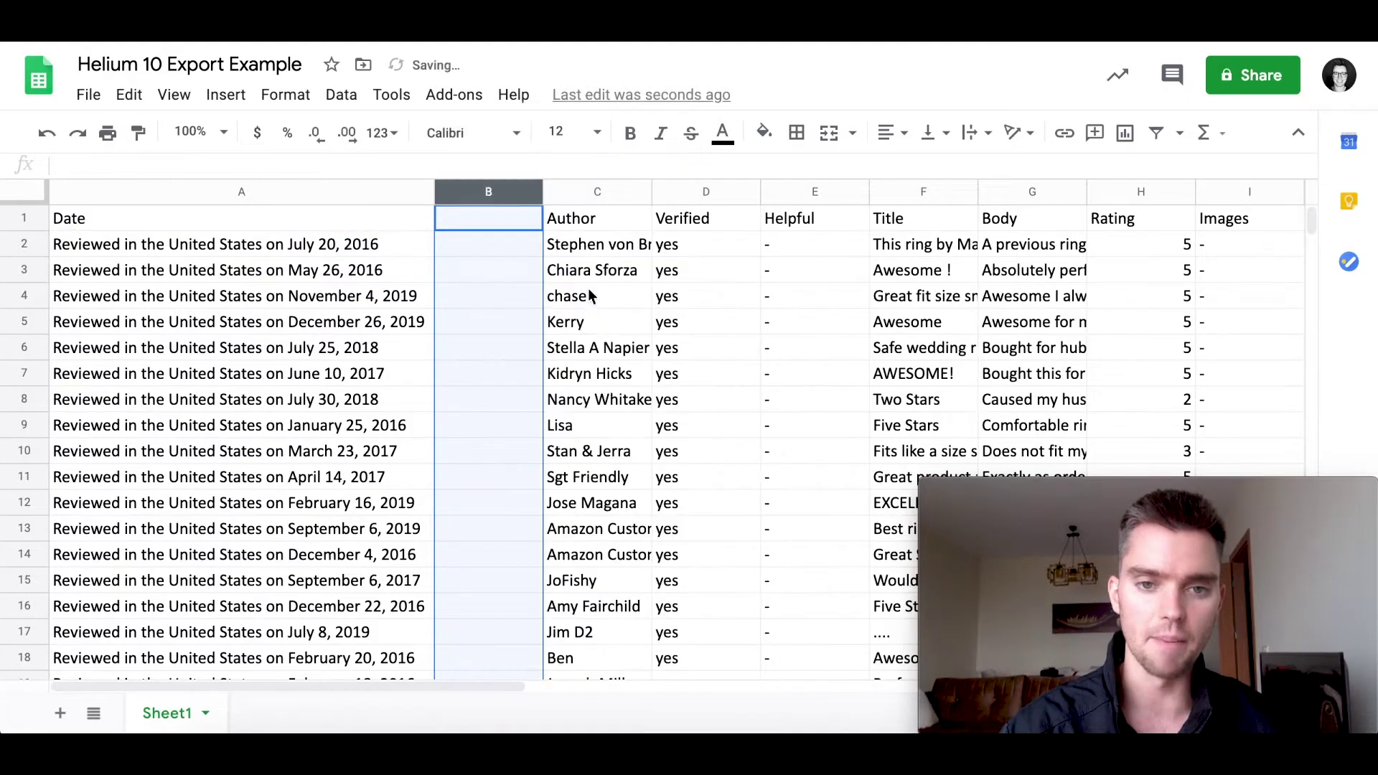
pyautogui.click(500, 221)
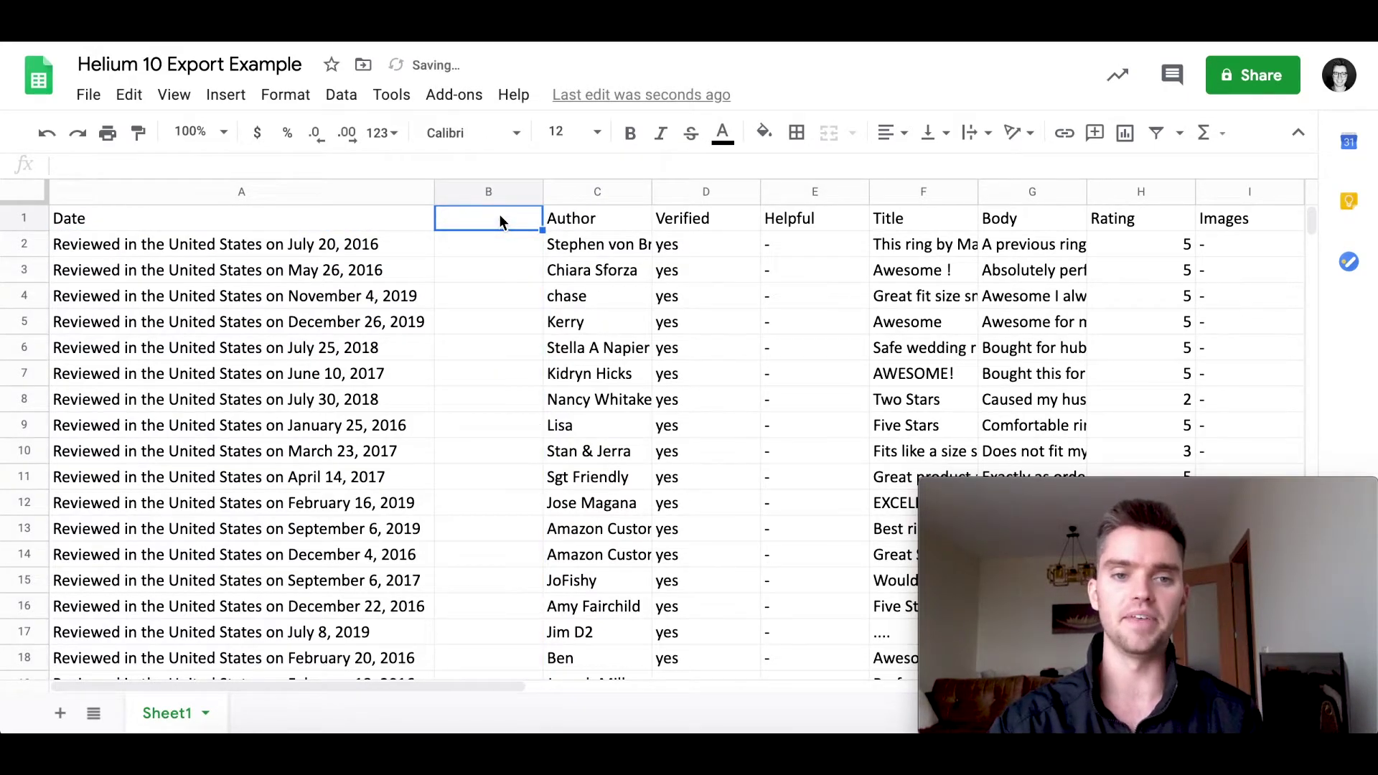
pyautogui.write('place')
pyautogui.click(478, 279)
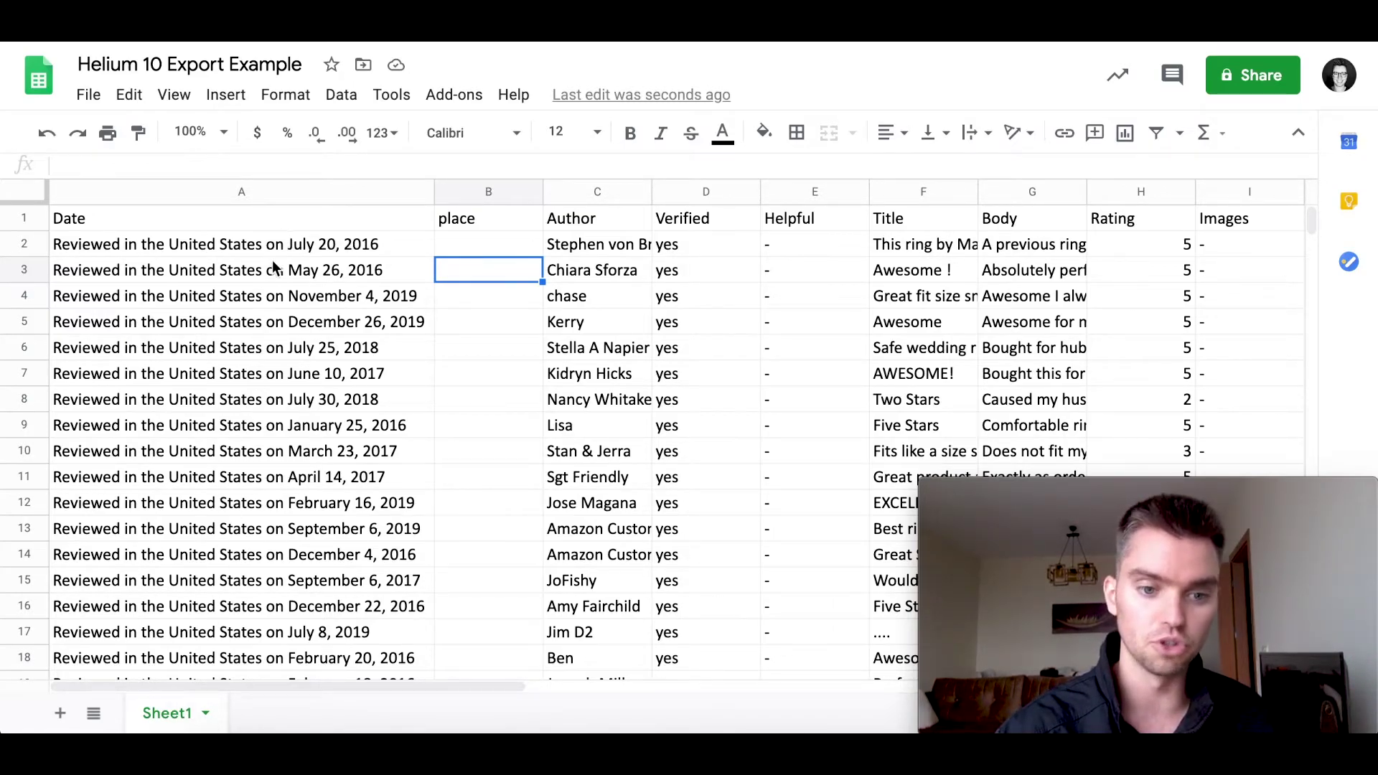
# - Enter "United States" in the first place cell and fill it down the column for the other reviews
pyautogui.click(493, 244)
pyautogui.write('United States')
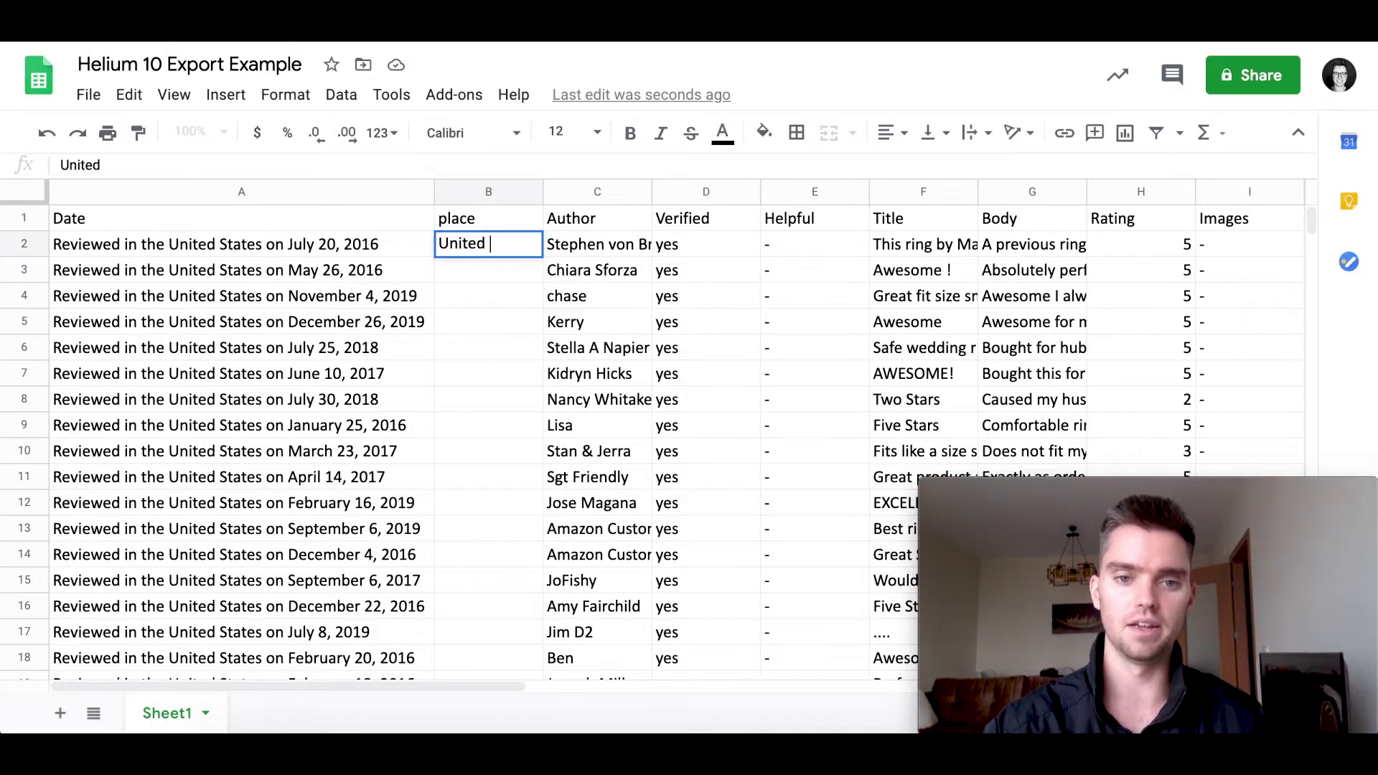
pyautogui.click(506, 308)
pyautogui.click(526, 250)
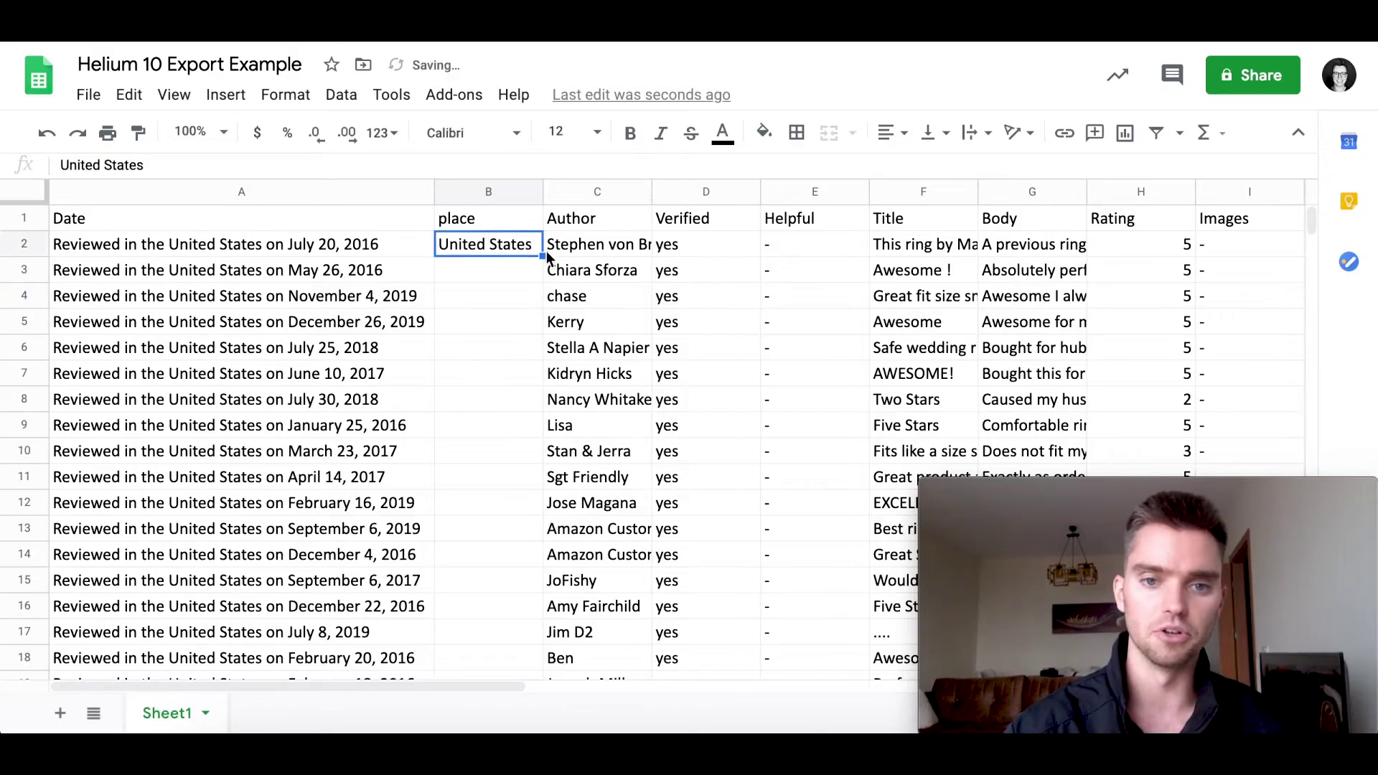
pyautogui.moveTo(543, 257); pyautogui.dragTo(508, 406)
pyautogui.click(486, 348)
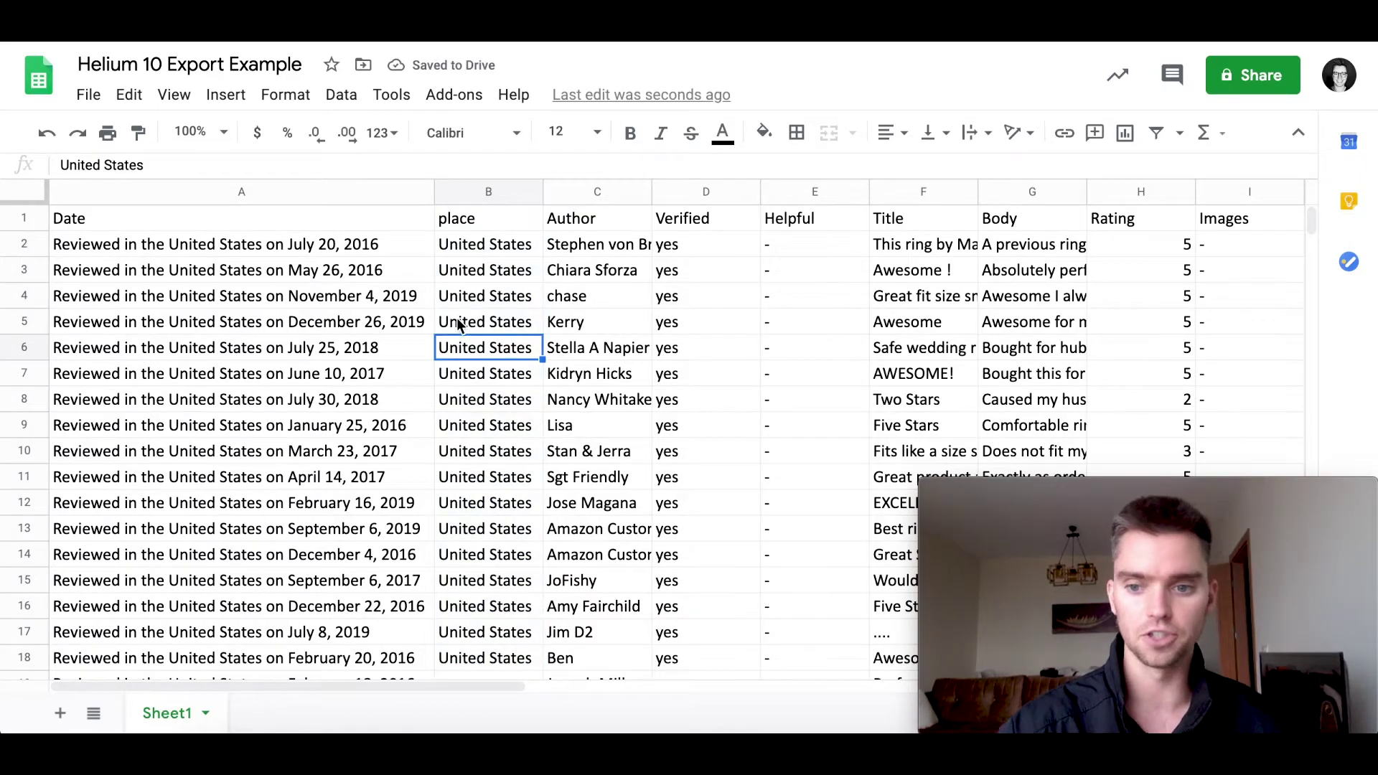
# - Replace the text in cell A2 with the cleaned date July 20, 2016, and check it against the Replace text tool
pyautogui.click(373, 250)
pyautogui.hotkey('ctrl', 'v')
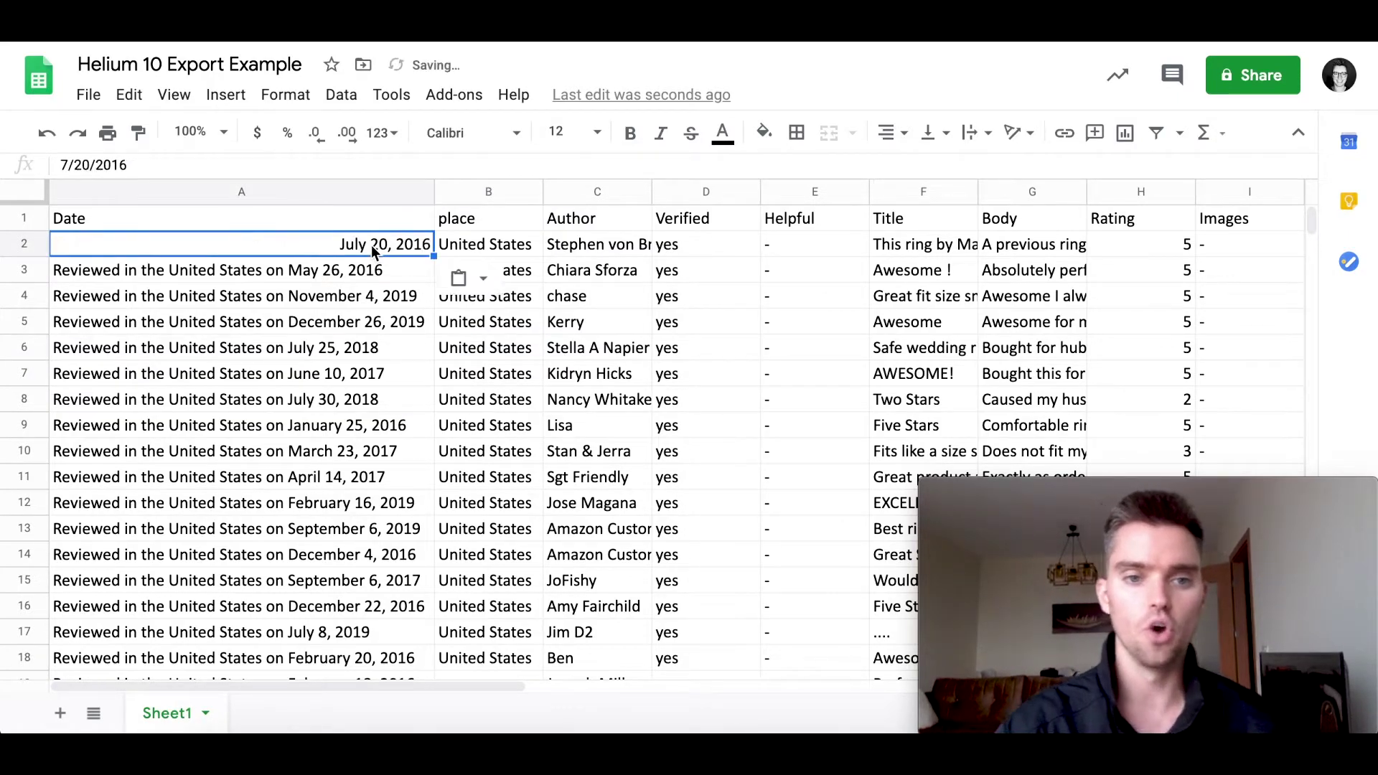
pyautogui.hotkey('ctrl', 'Tab')
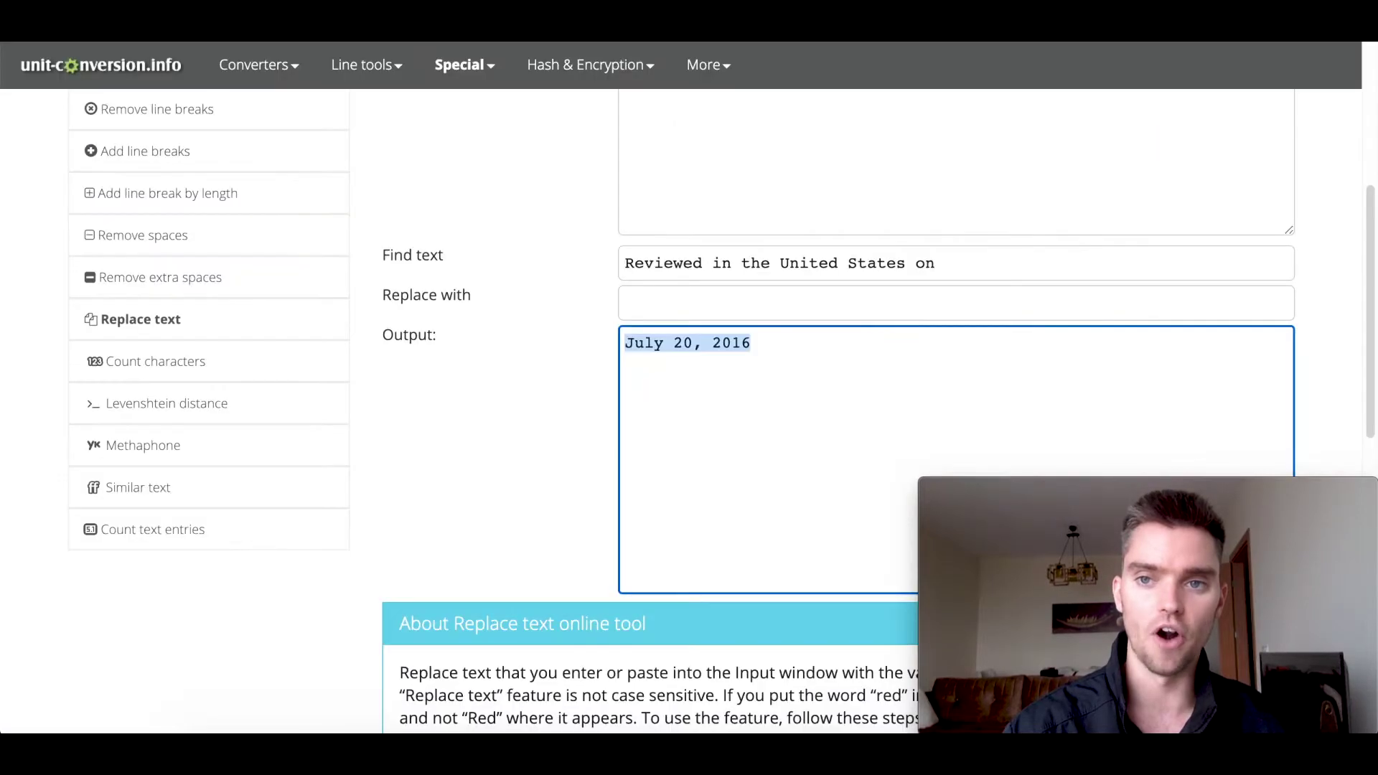
pyautogui.scroll(3, 752, 309)
pyautogui.scroll(-1, 751, 308)
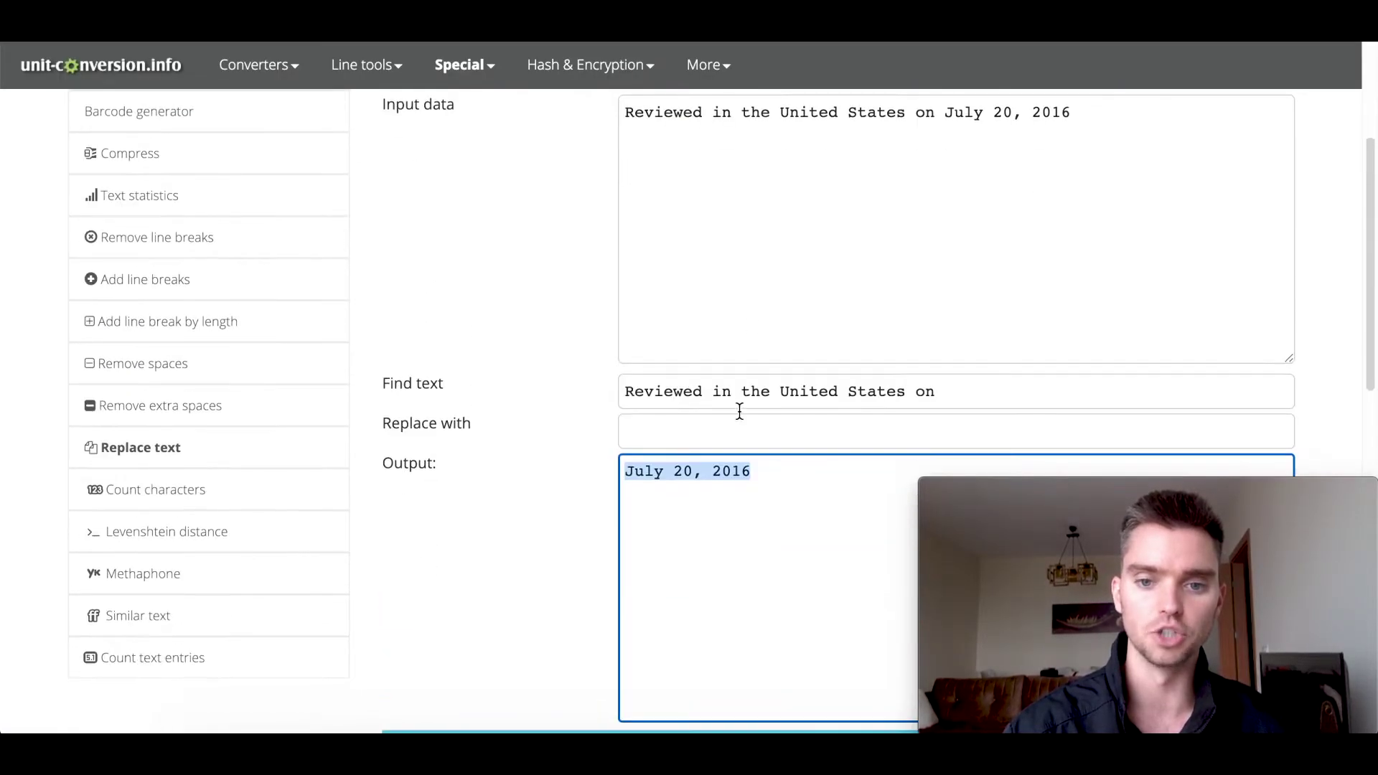
pyautogui.hotkey('ctrl', 'shift', 'Tab')
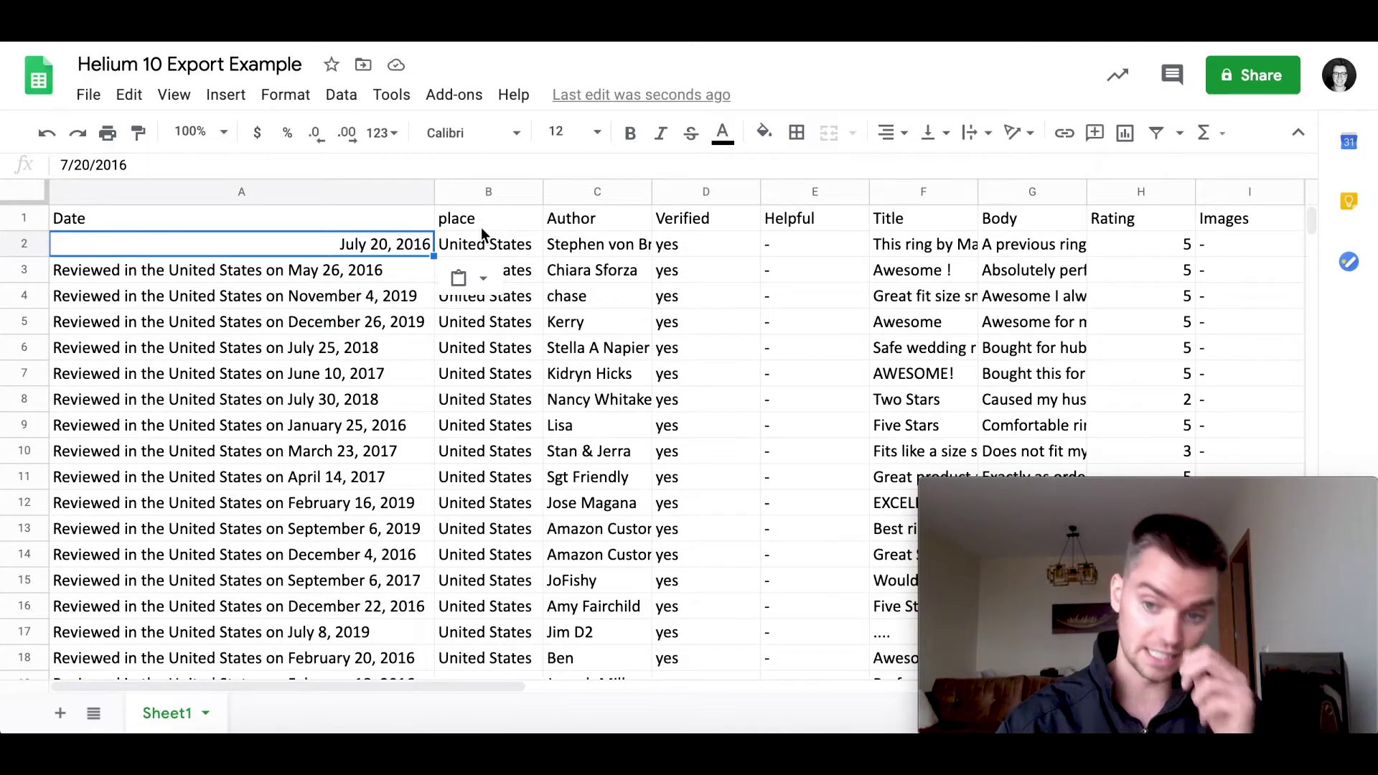
# - Insert a column before place and give it the header "time"
pyautogui.click(476, 188)
pyautogui.rightClick(473, 192)
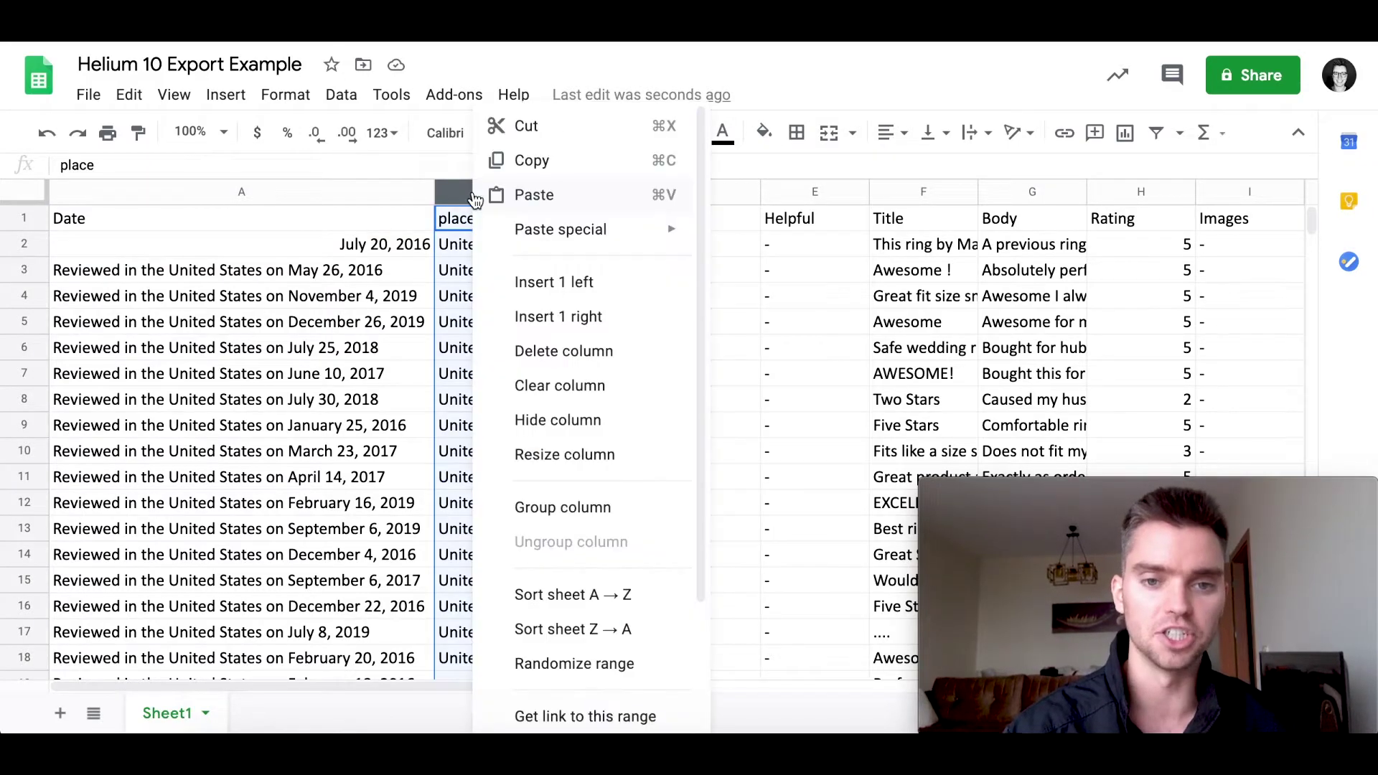
pyautogui.click(576, 284)
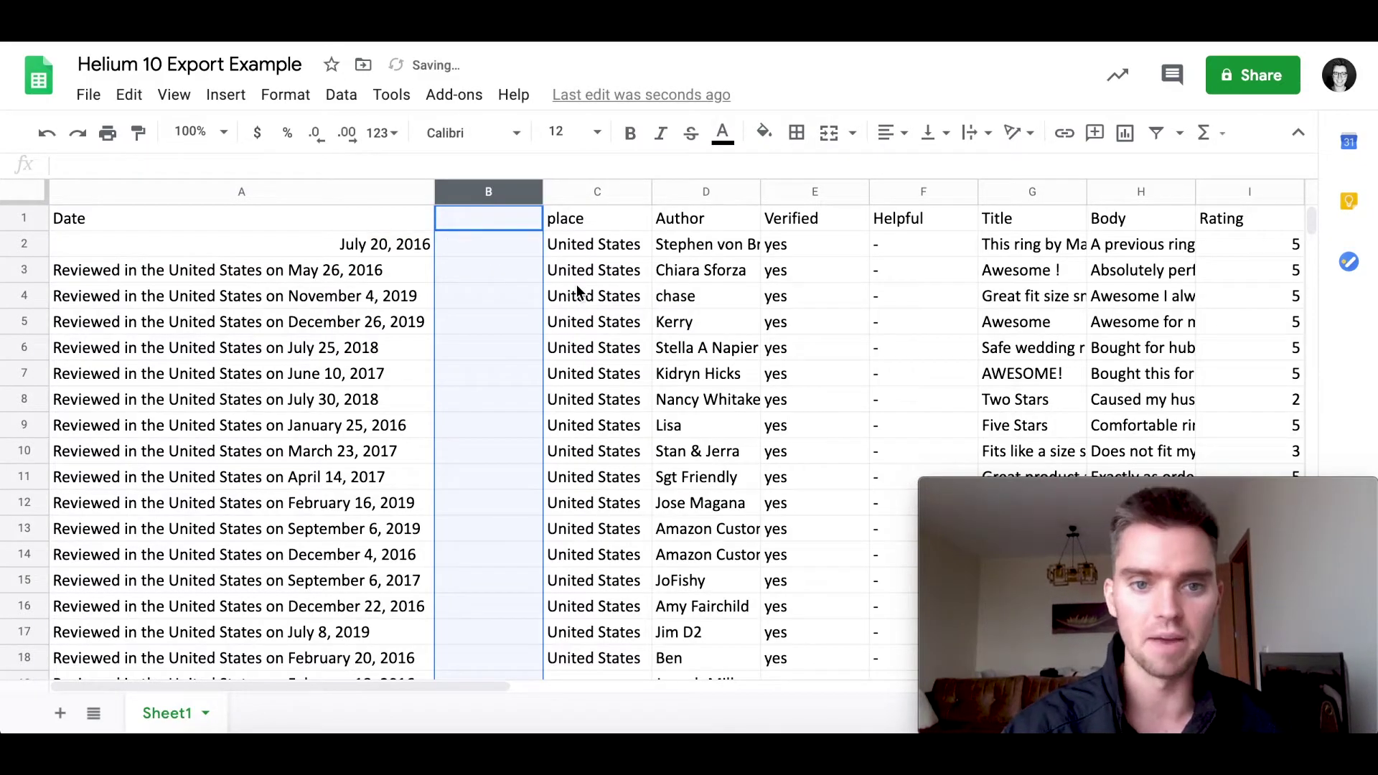
pyautogui.click(499, 227)
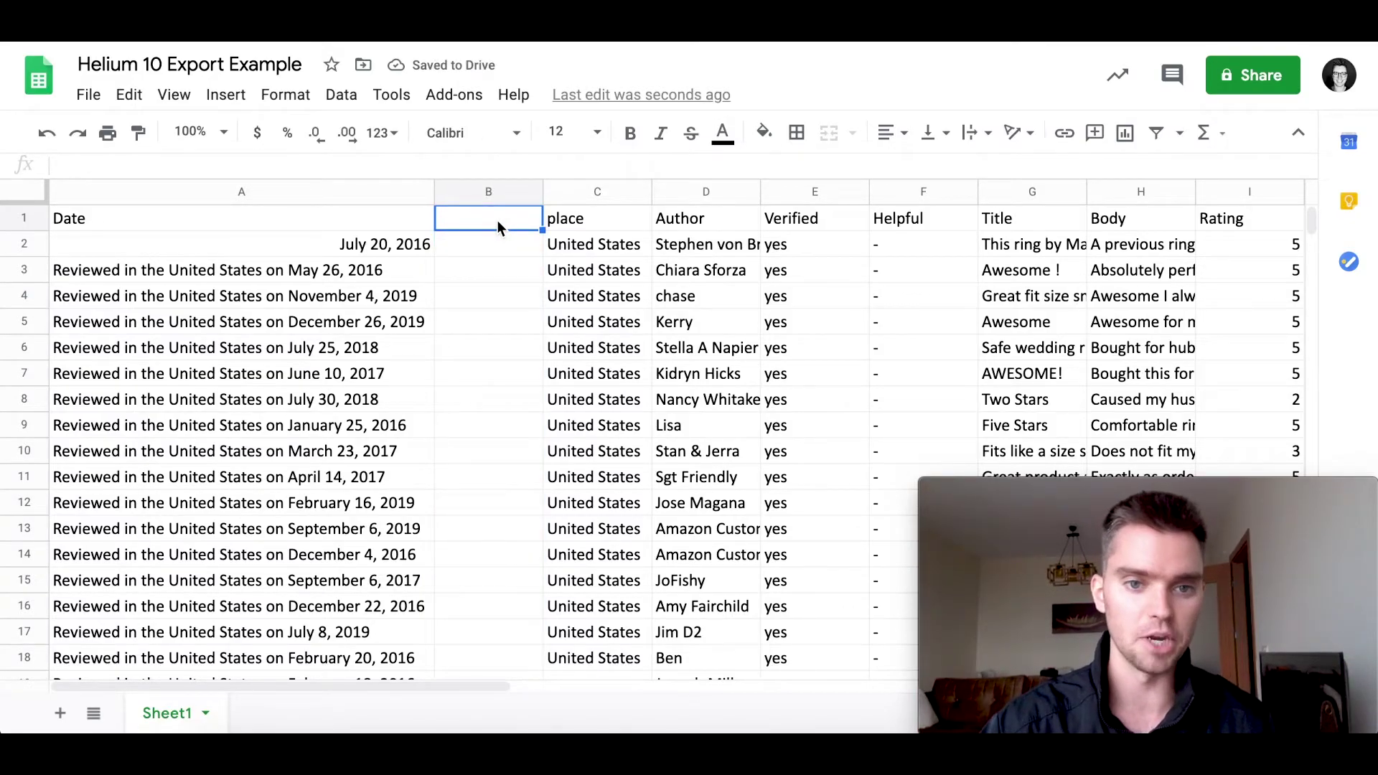
pyautogui.write('time')
pyautogui.click(517, 322)
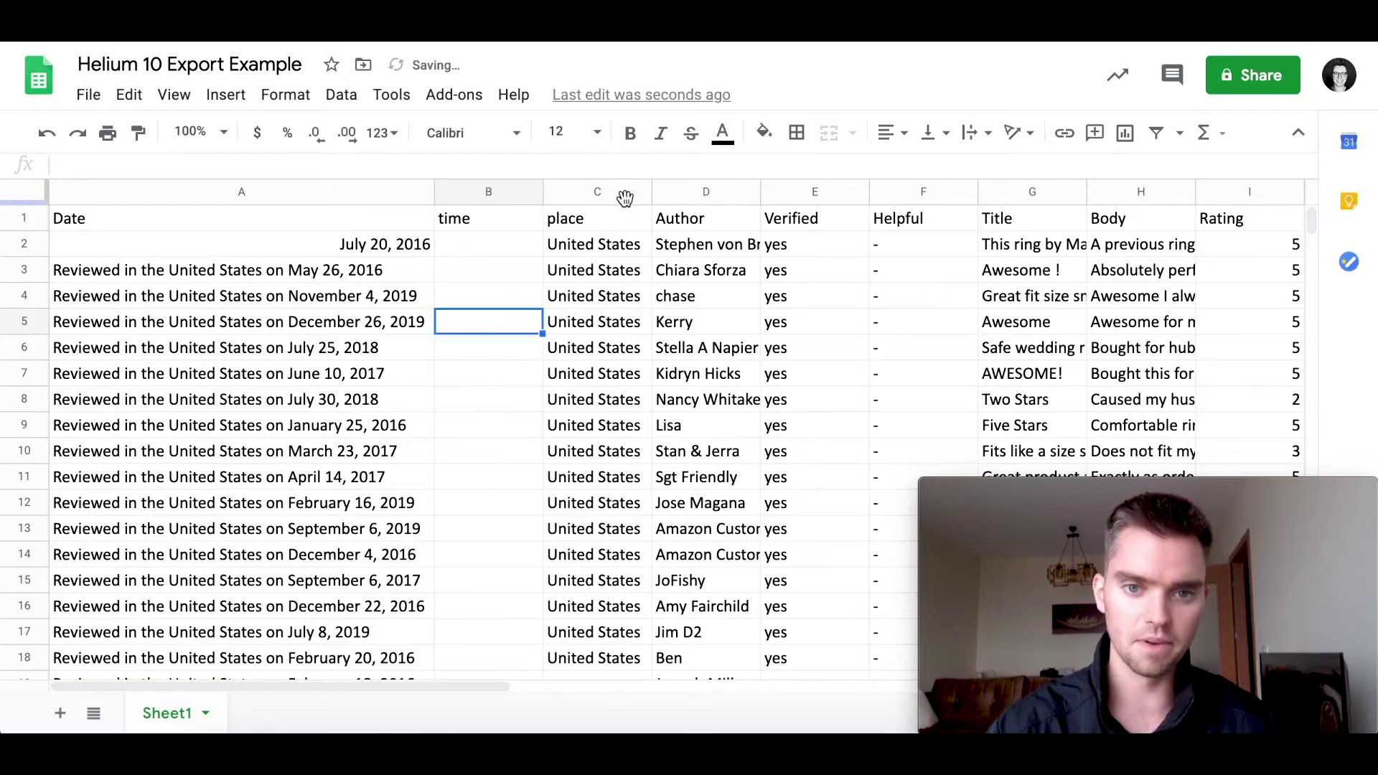
# - Insert a column before place and give it the header "date & time"
pyautogui.click(594, 191)
pyautogui.rightClick(595, 191)
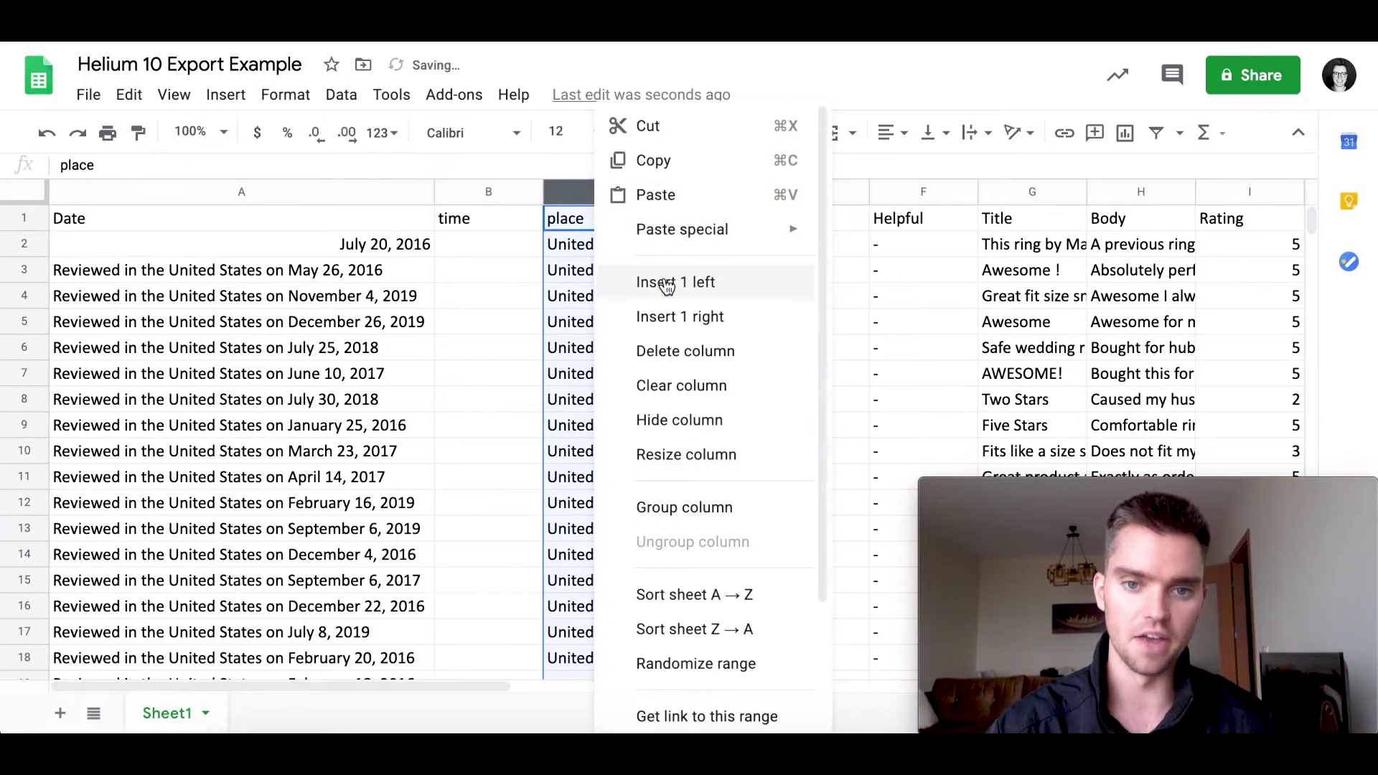
pyautogui.click(666, 282)
pyautogui.click(594, 221)
pyautogui.write('date 7')
pyautogui.press('BackSpace')
pyautogui.press('BackSpace')
pyautogui.write('& time')
# - Enter 10:00 in time cell B2 and fill the hourly series down to row 14
pyautogui.click(496, 266)
pyautogui.click(475, 247)
pyautogui.write('10:00 A')
pyautogui.press('BackSpace')
pyautogui.click(492, 325)
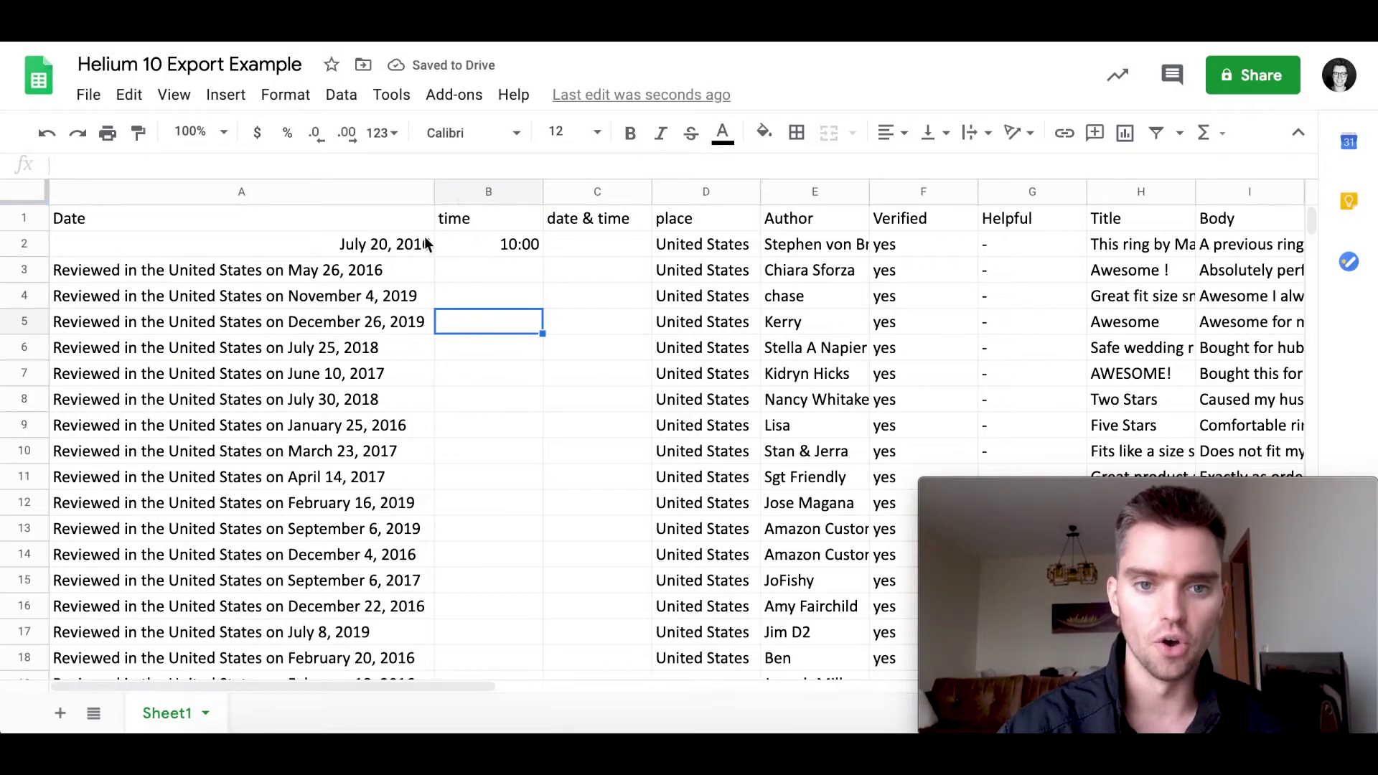
pyautogui.click(505, 250)
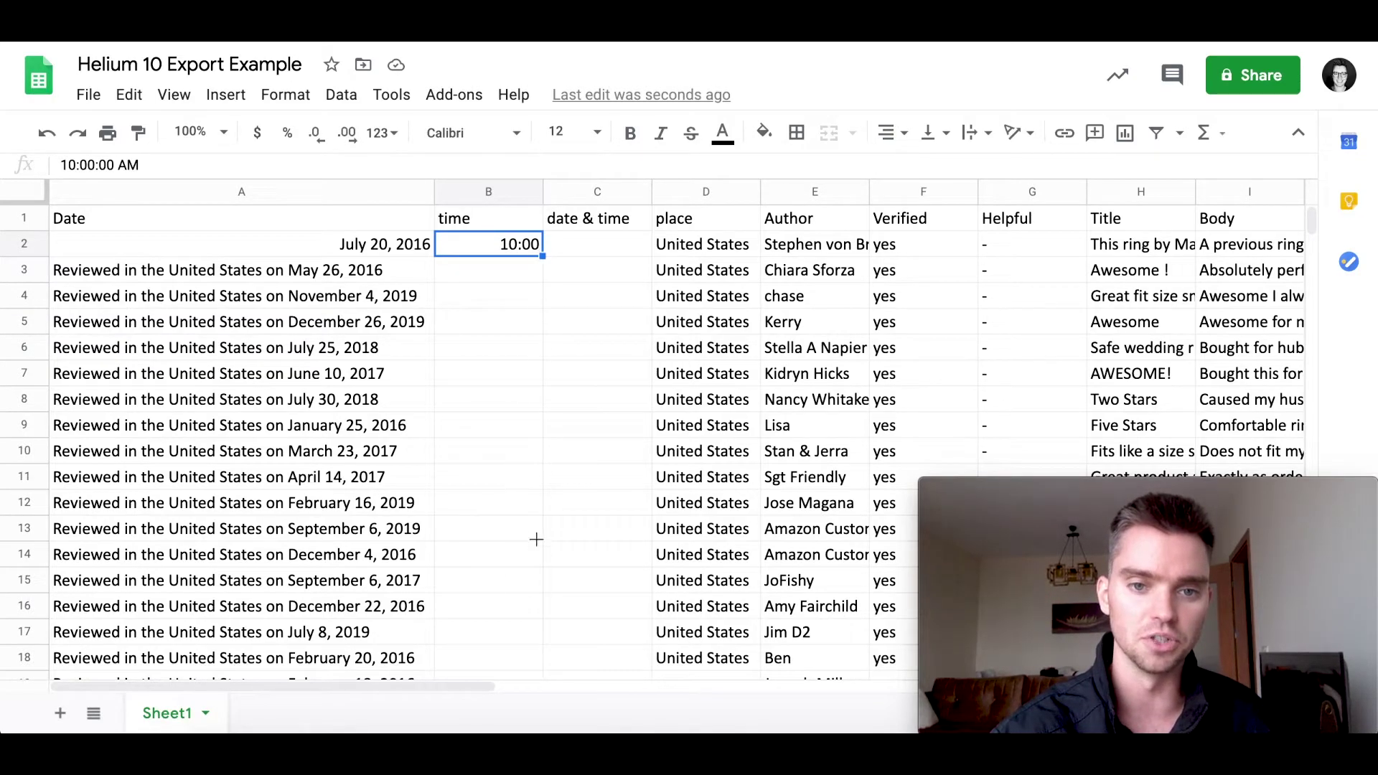
pyautogui.moveTo(543, 256); pyautogui.dragTo(539, 564)
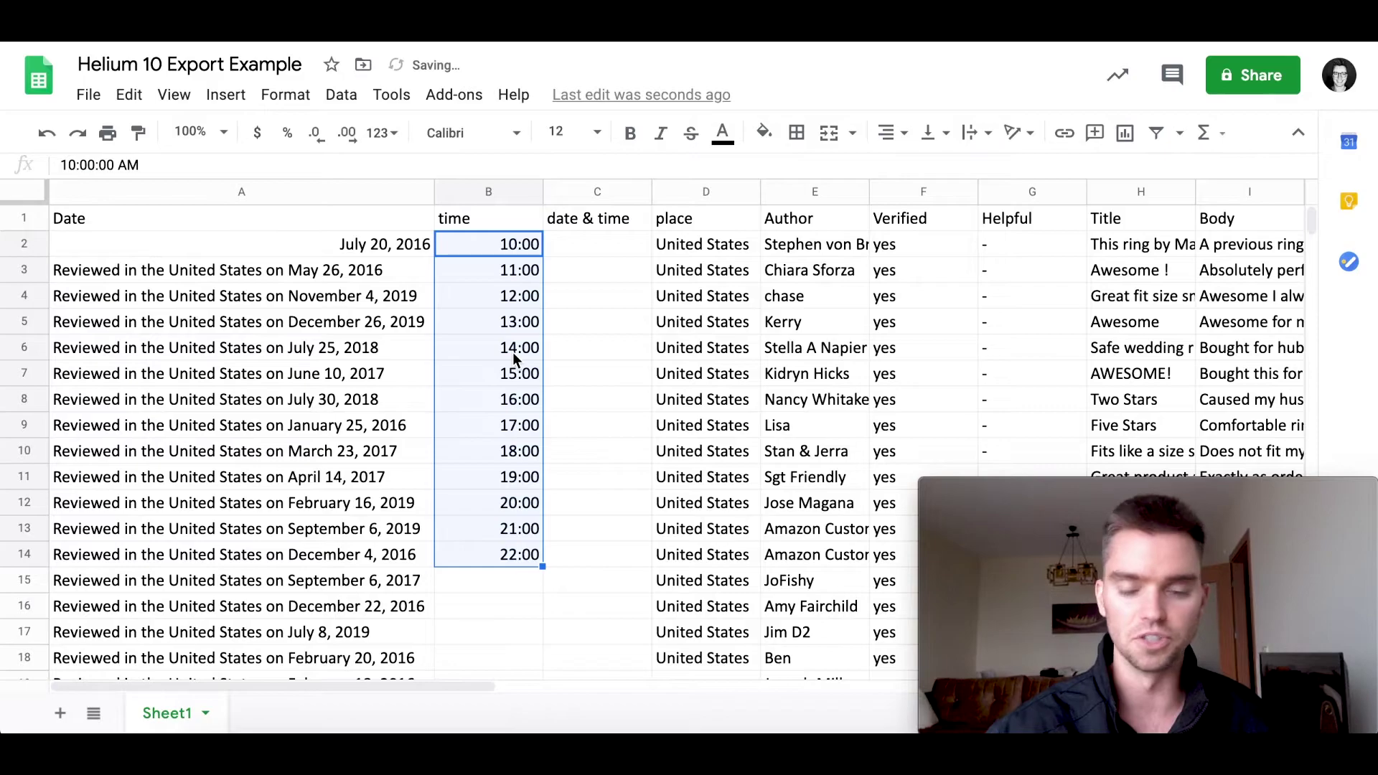
pyautogui.click(604, 354)
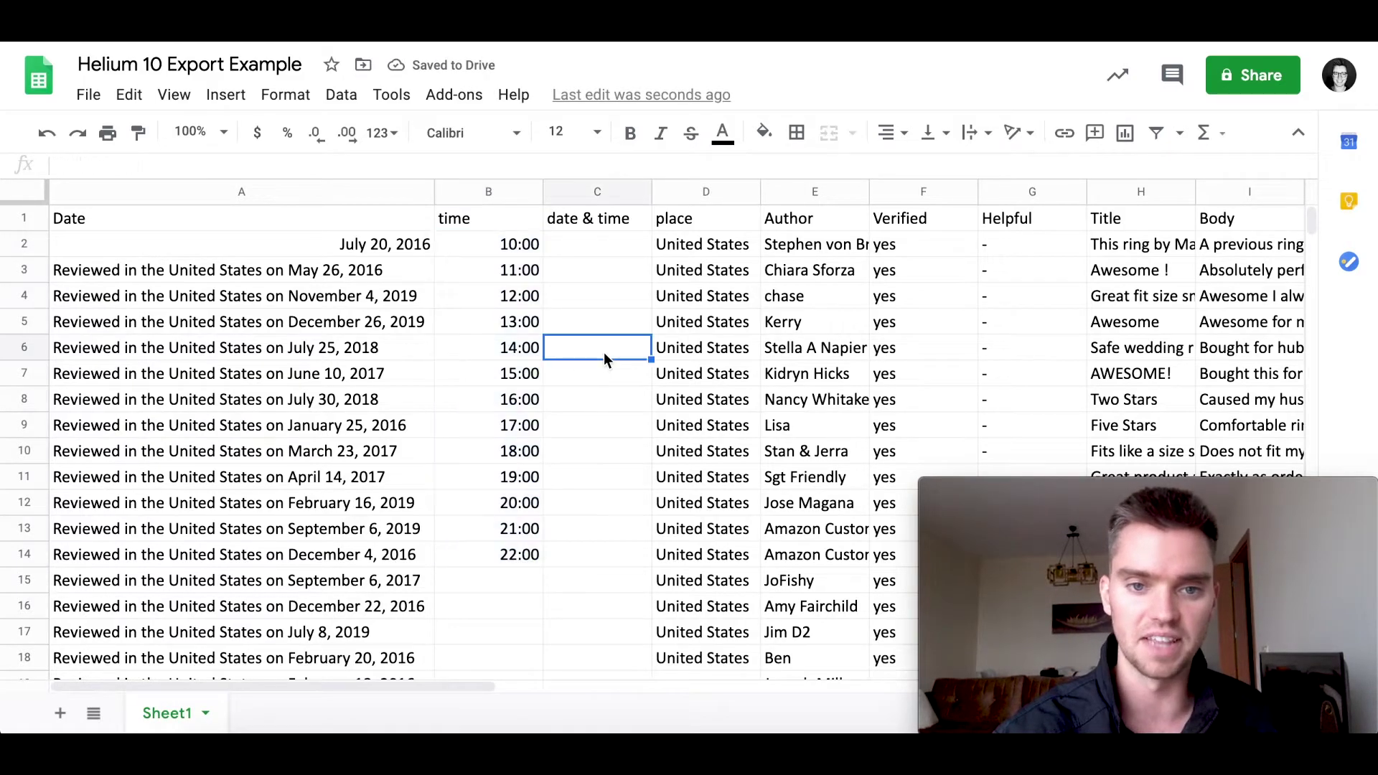
# - Apply the Date time number format to date & time cell C2
pyautogui.click(579, 247)
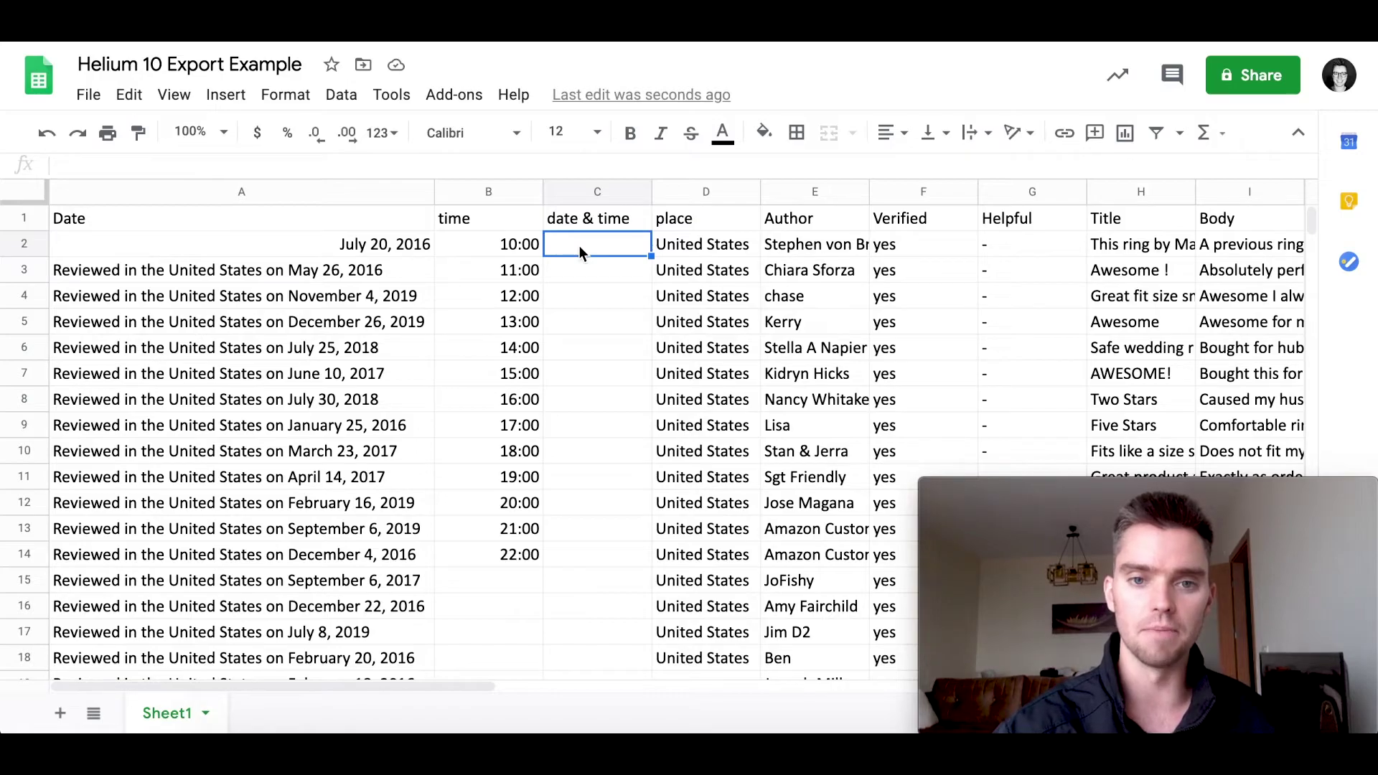
pyautogui.click(294, 100)
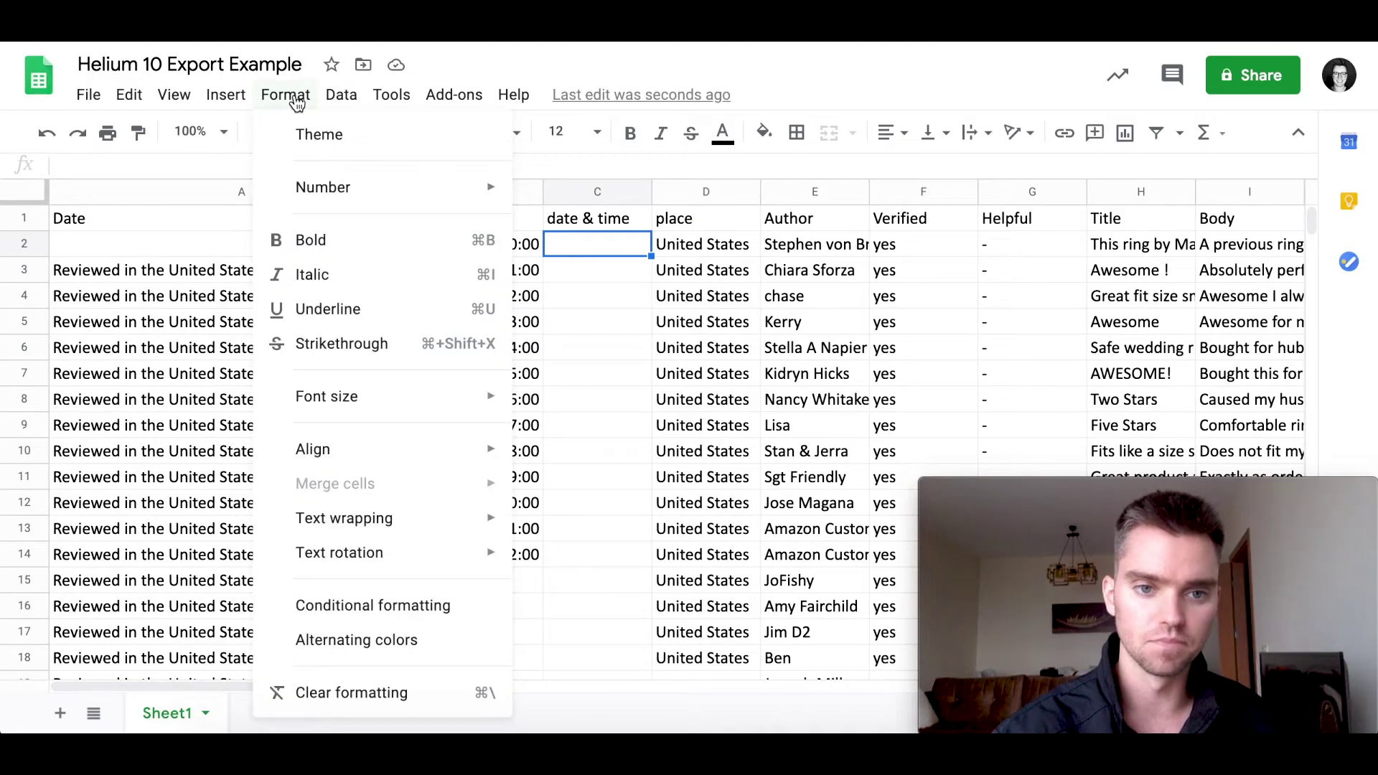
pyautogui.moveTo(354, 193)
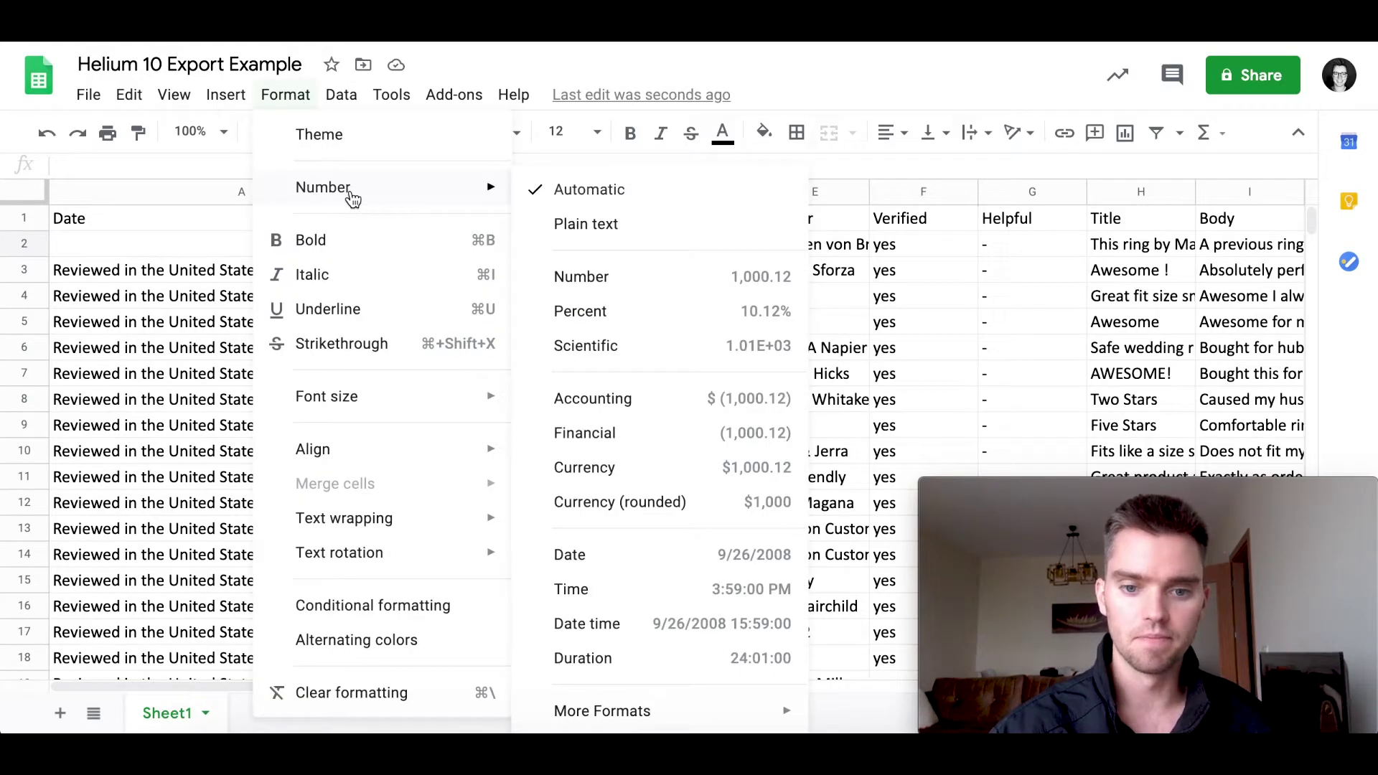
pyautogui.click(587, 624)
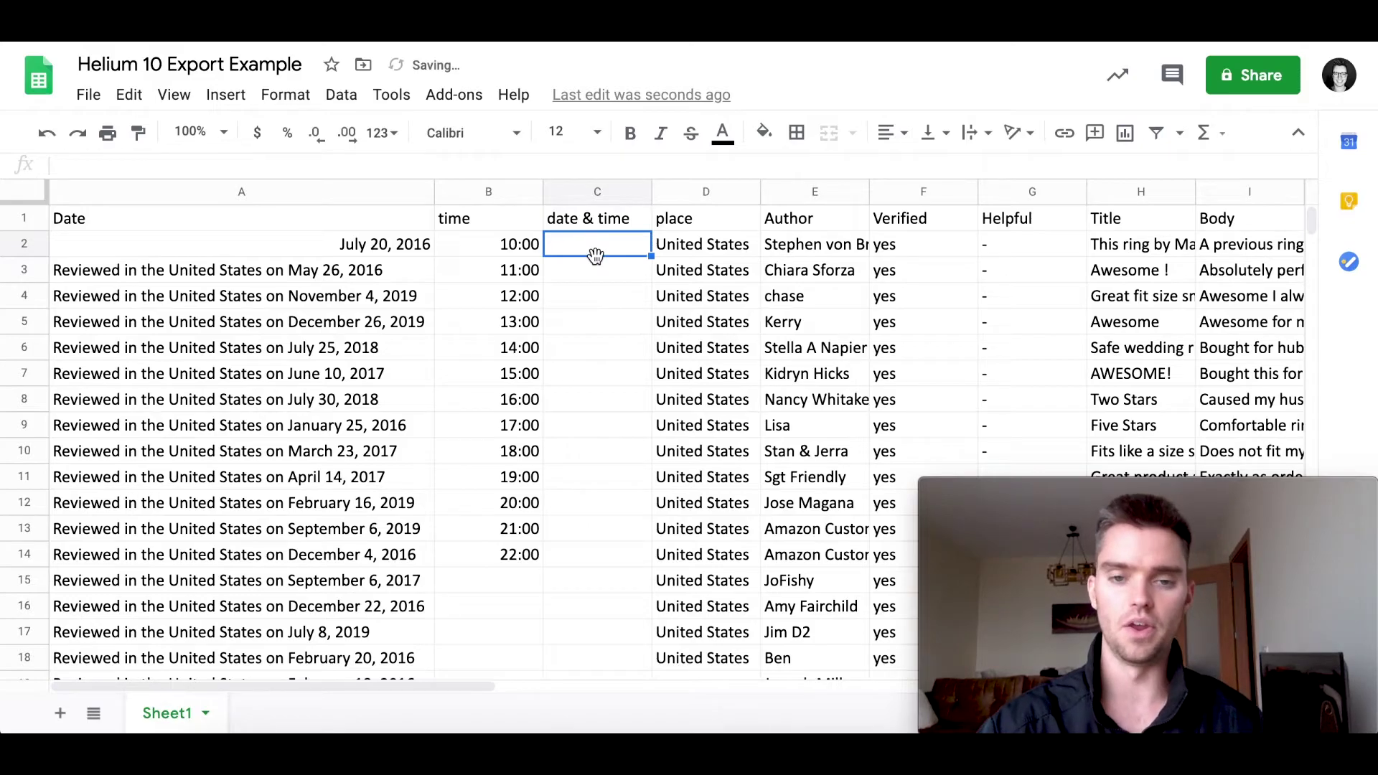
# - Enter the formula =A2+B2 in cell C2 and fit the date & time column's width to its content
pyautogui.write('=')
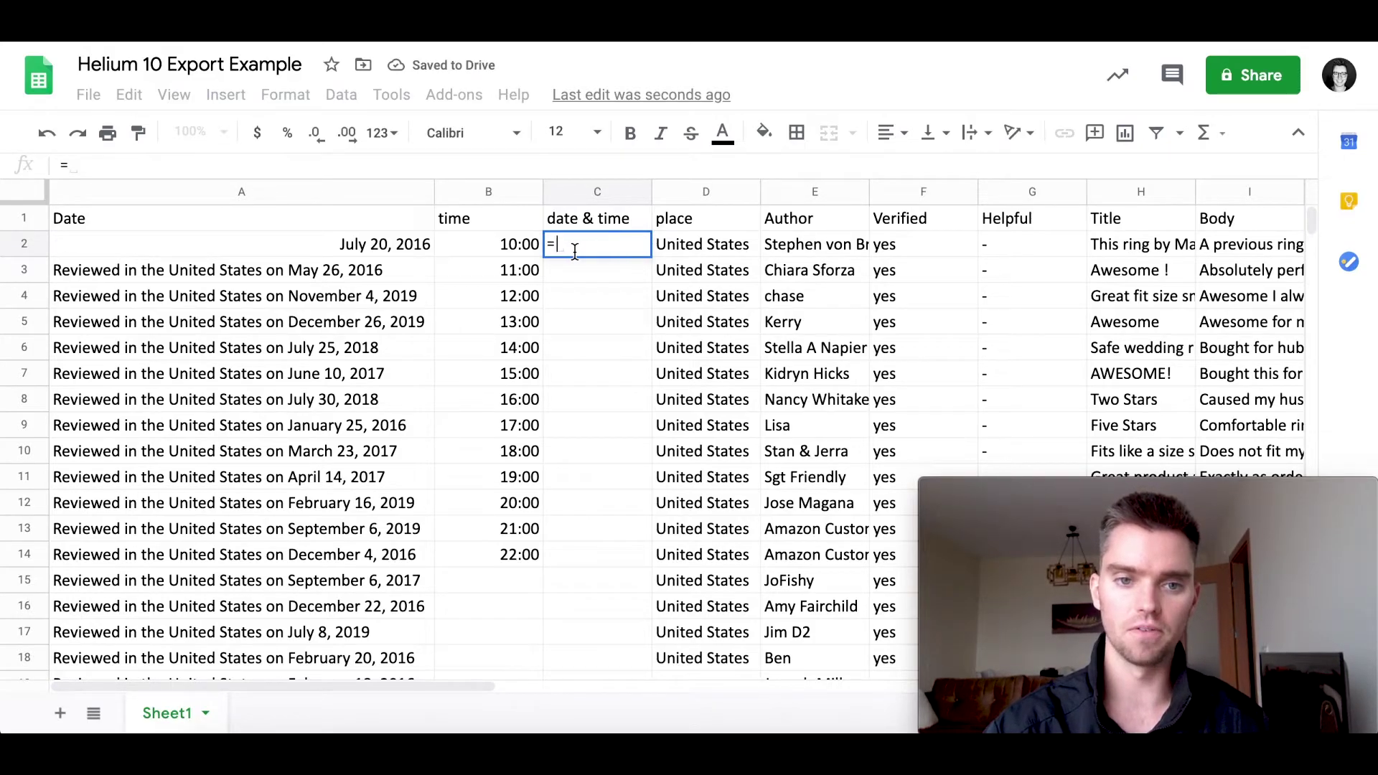
pyautogui.click(374, 253)
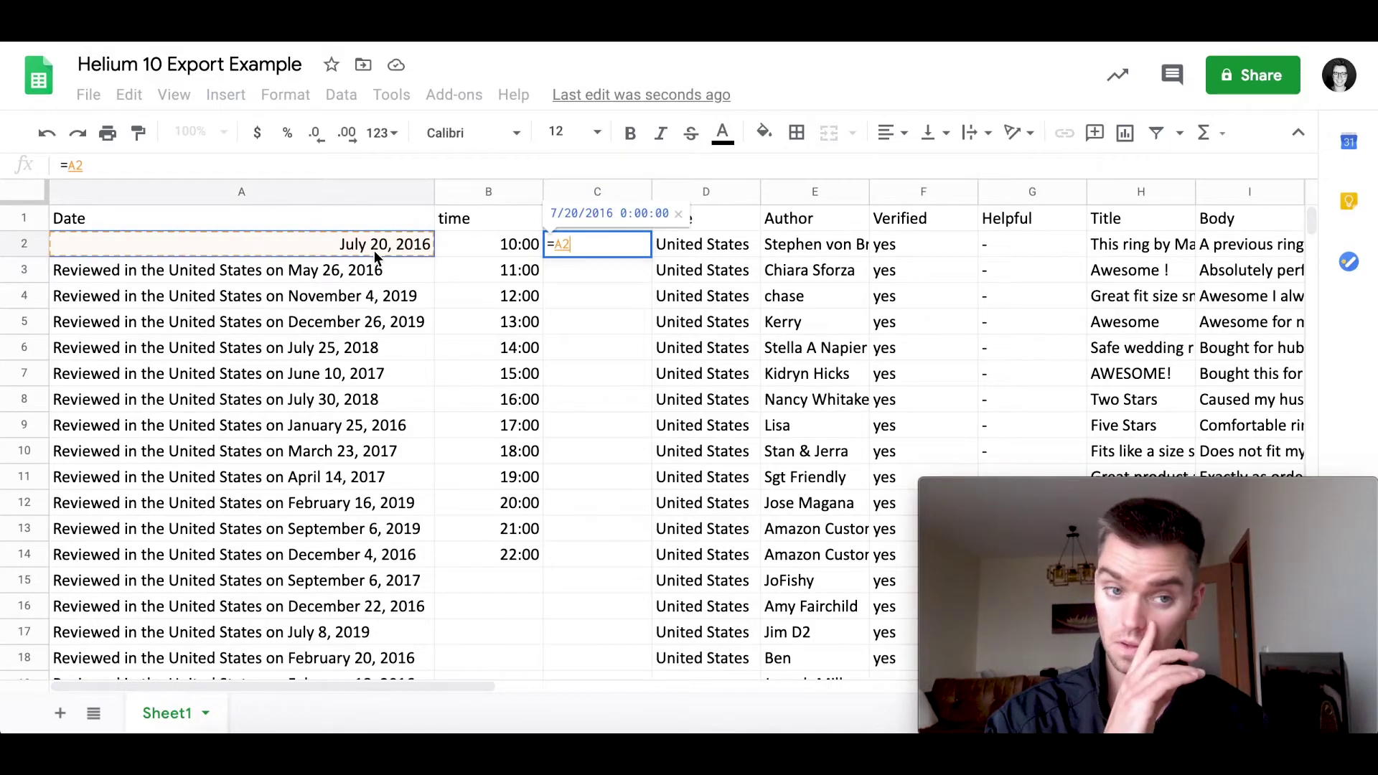
pyautogui.write('+')
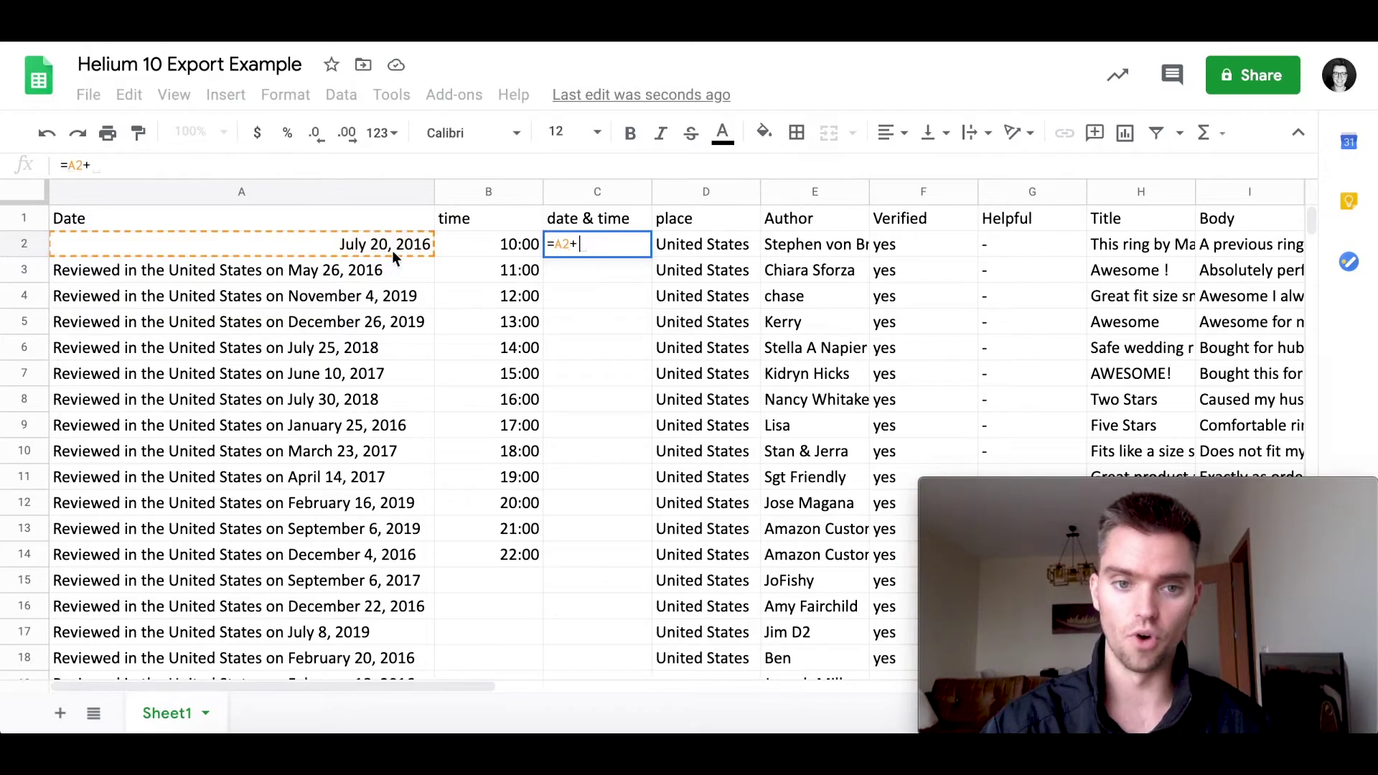
pyautogui.click(508, 253)
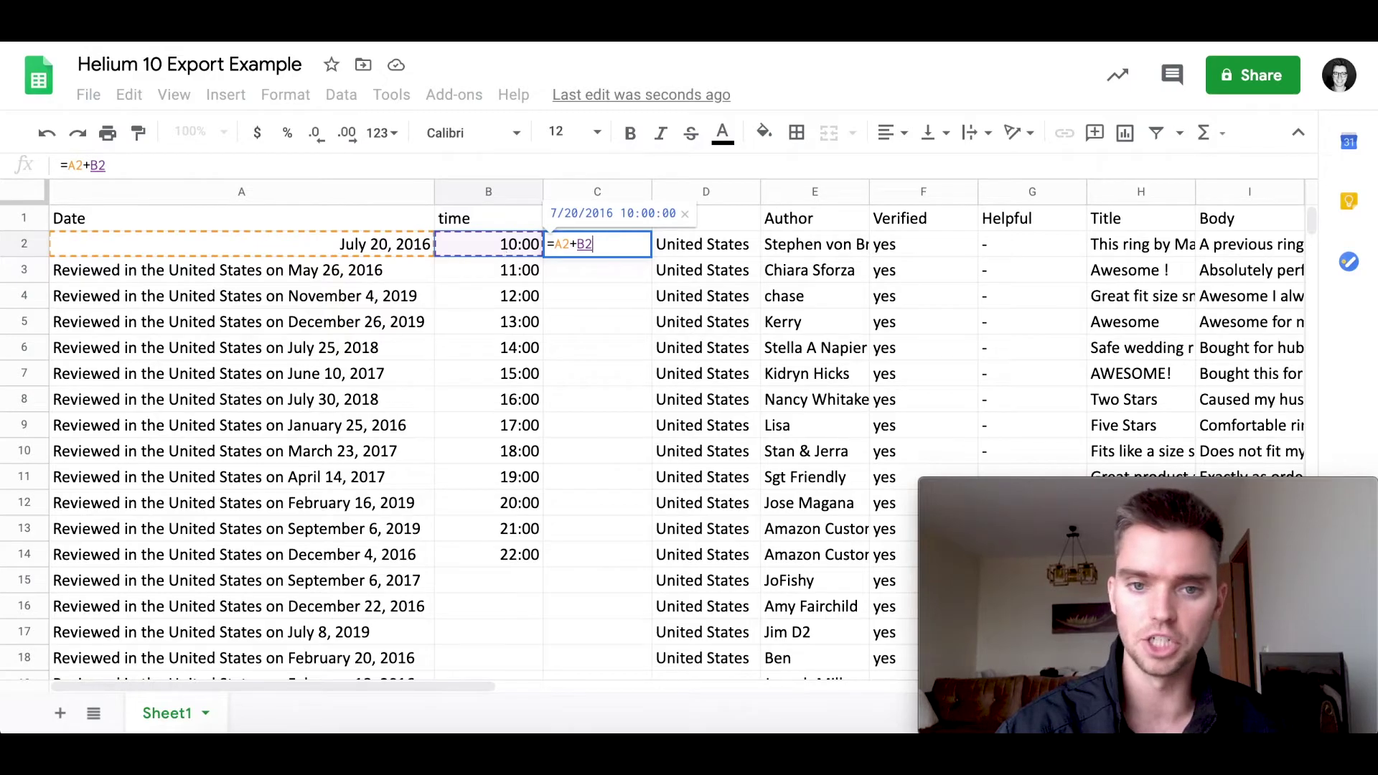
pyautogui.press('Return')
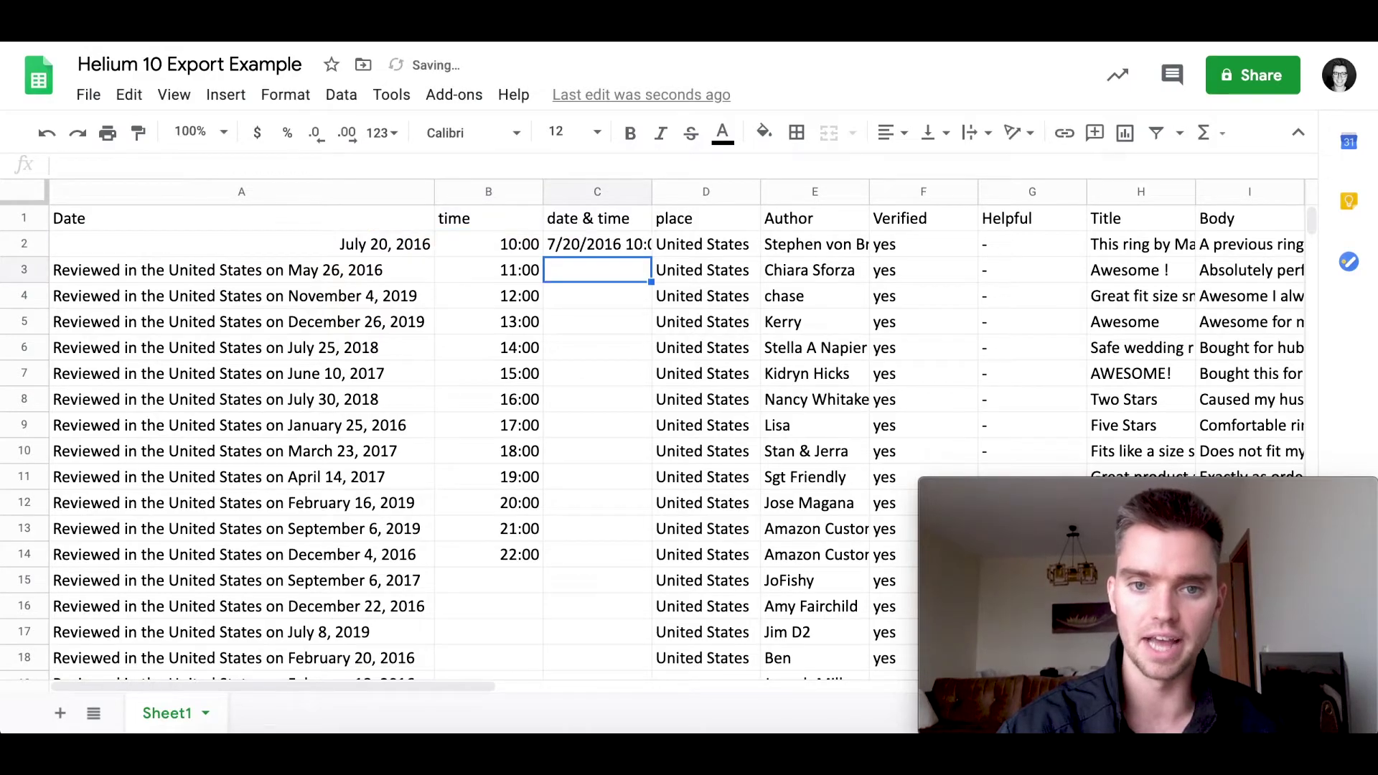
pyautogui.doubleClick(651, 186)
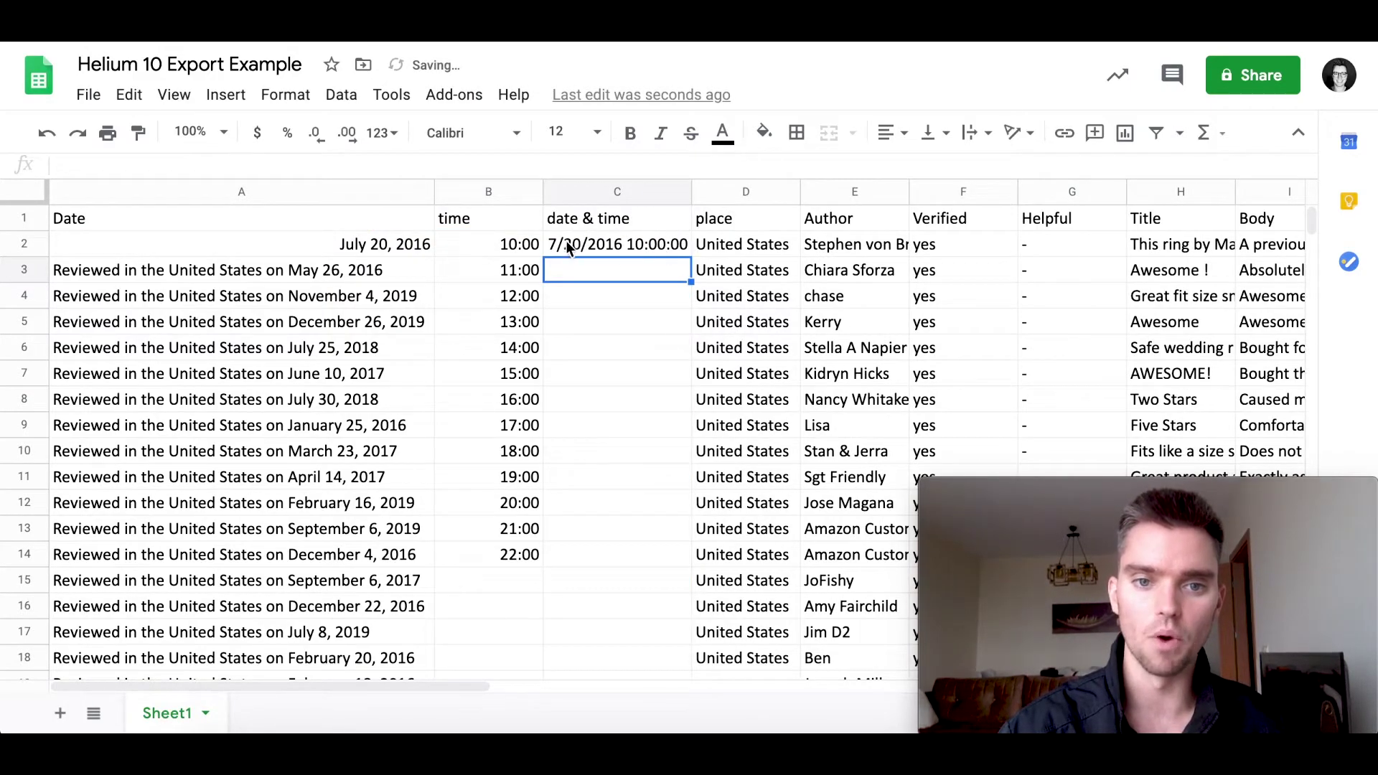
# - Fill the date in cell A2 down the Date column to row 14
pyautogui.click(425, 249)
pyautogui.moveTo(433, 256); pyautogui.dragTo(421, 567)
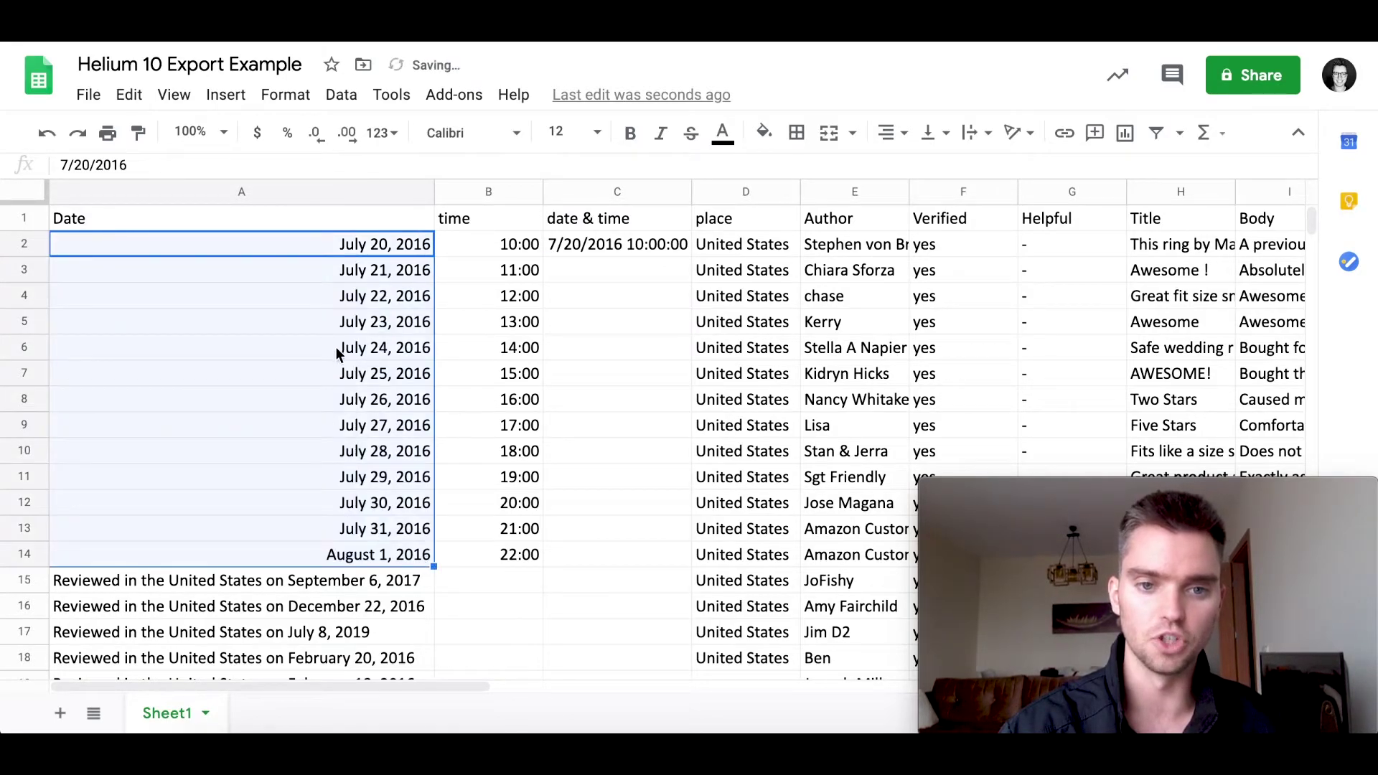
pyautogui.click(381, 351)
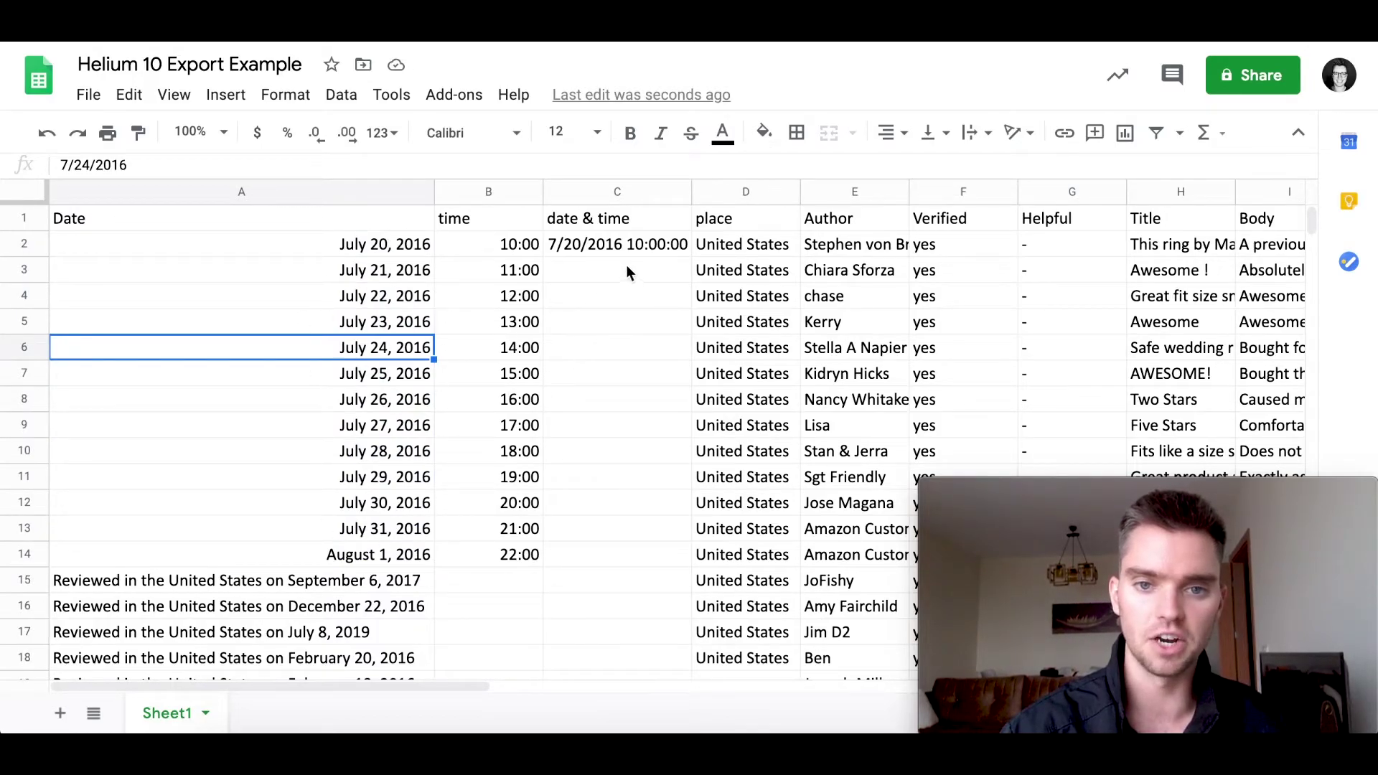
# - Fill the combined date and time formula from C2 down to row 14 and check the filled rows
pyautogui.click(613, 244)
pyautogui.moveTo(688, 252); pyautogui.dragTo(662, 571)
pyautogui.click(674, 472)
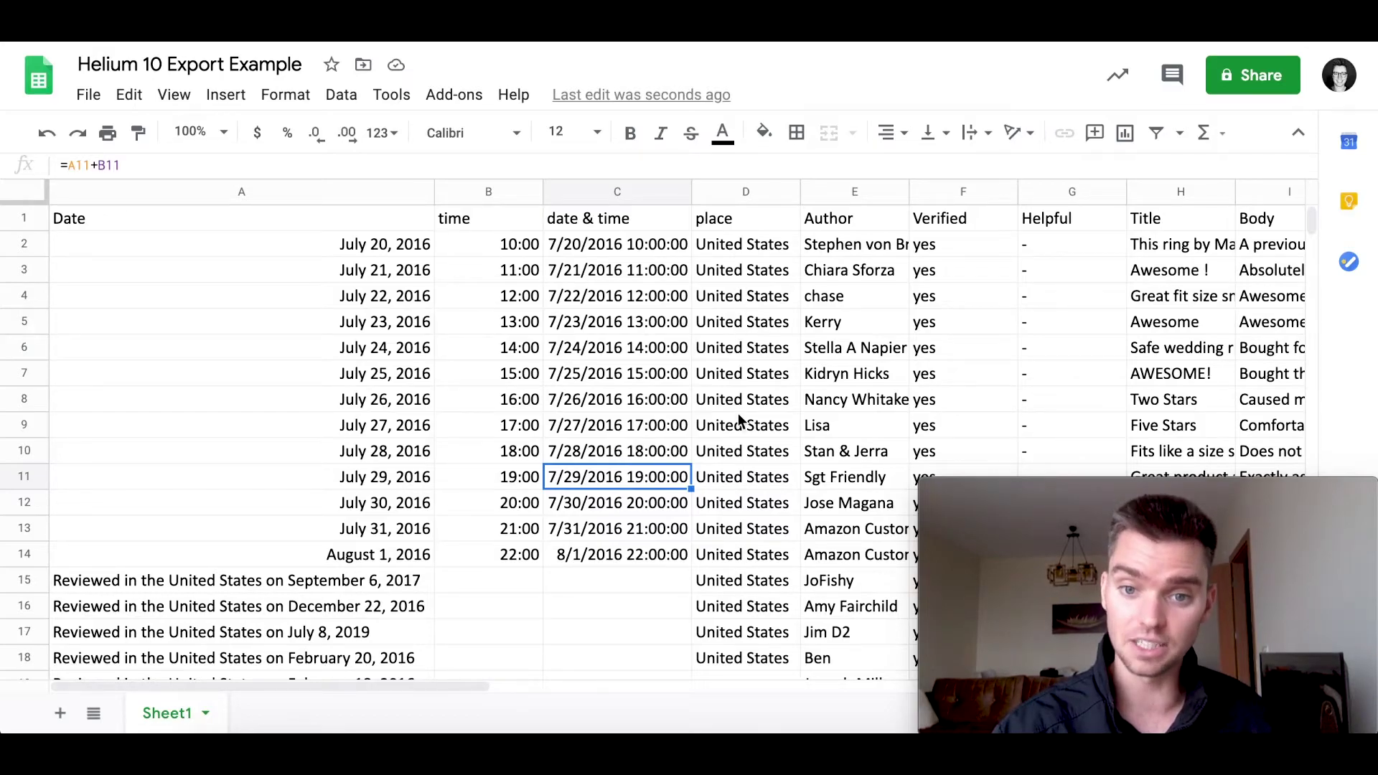
pyautogui.moveTo(739, 244); pyautogui.dragTo(741, 458)
pyautogui.click(641, 269)
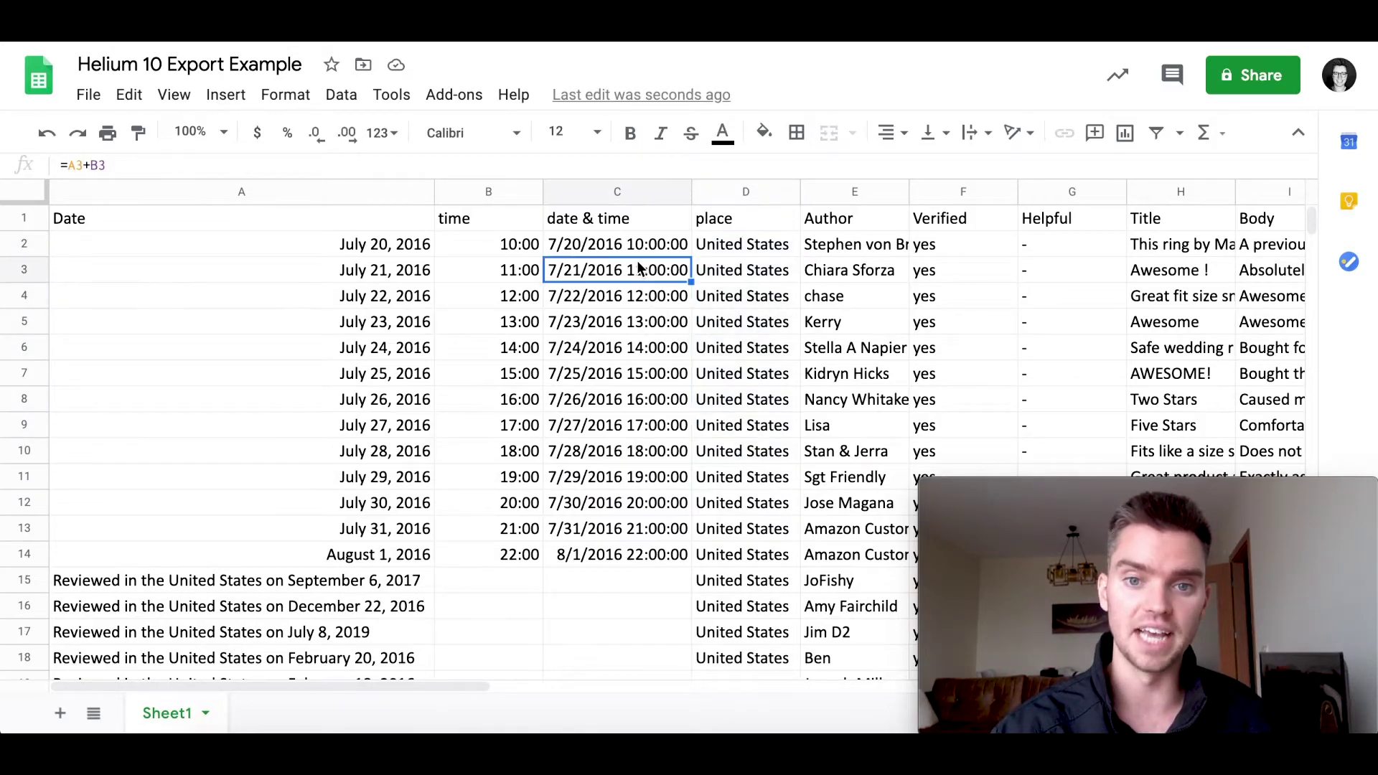
# - Copy the place "United States" from D2 into location cell G3 of the Shopify Review Template sheet
pyautogui.click(723, 246)
pyautogui.hotkey('ctrl', 'c')
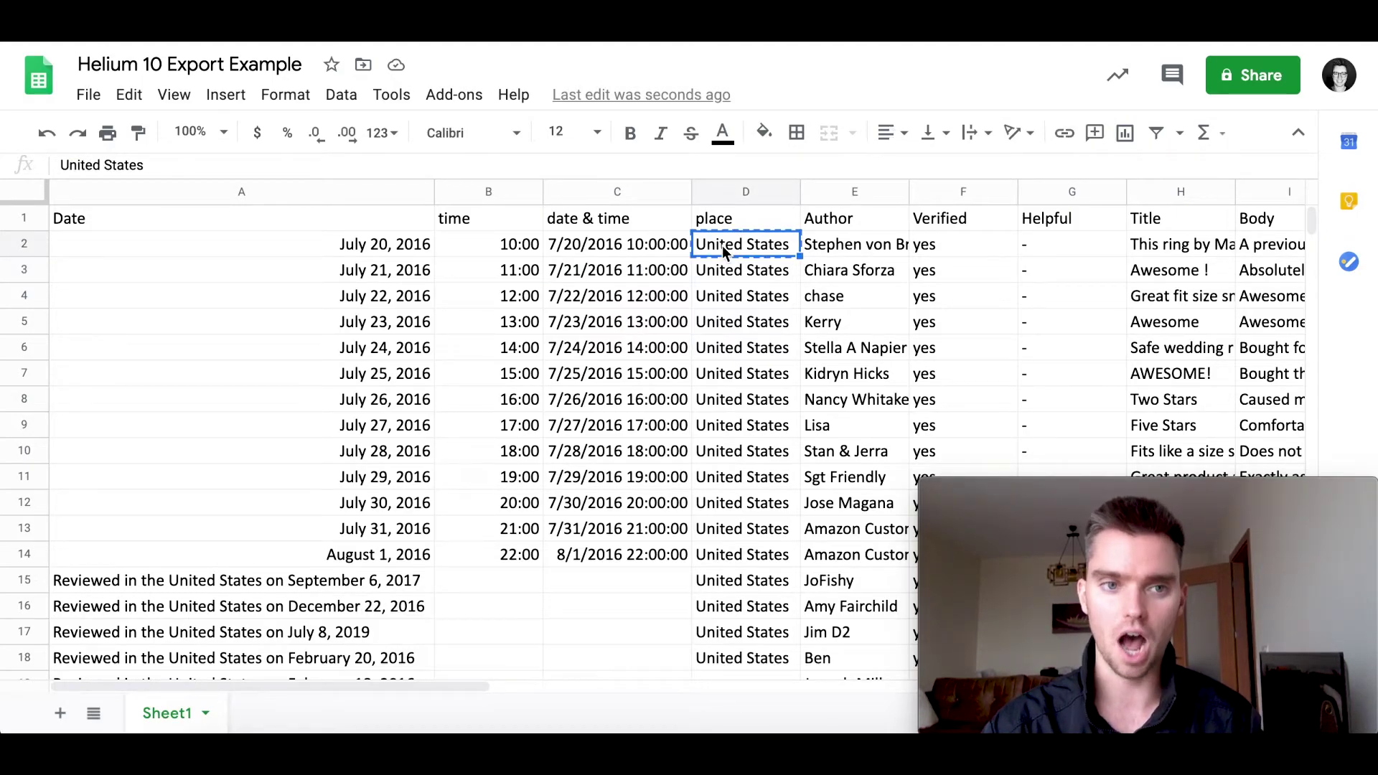
pyautogui.hotkey('ctrl', 'Tab')
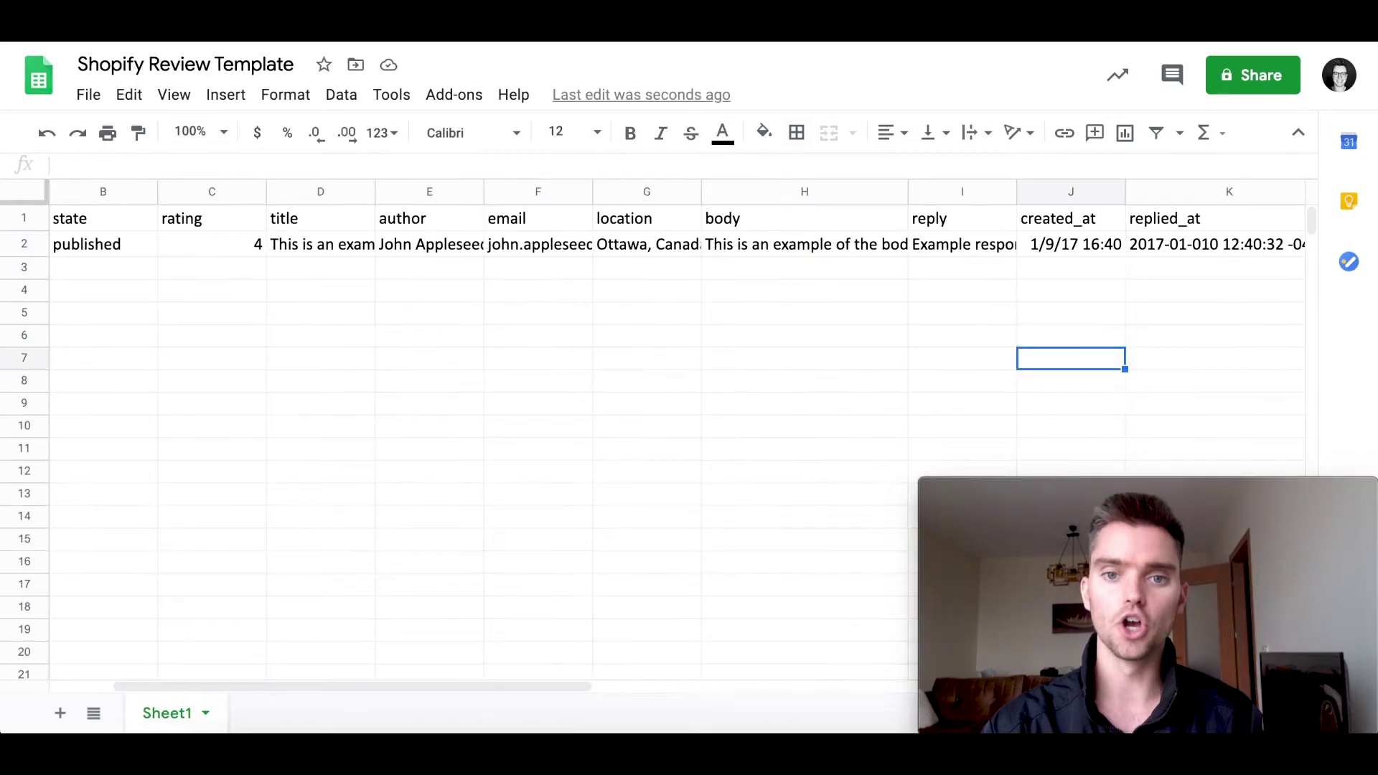
pyautogui.click(652, 276)
pyautogui.hotkey('ctrl', 'v')
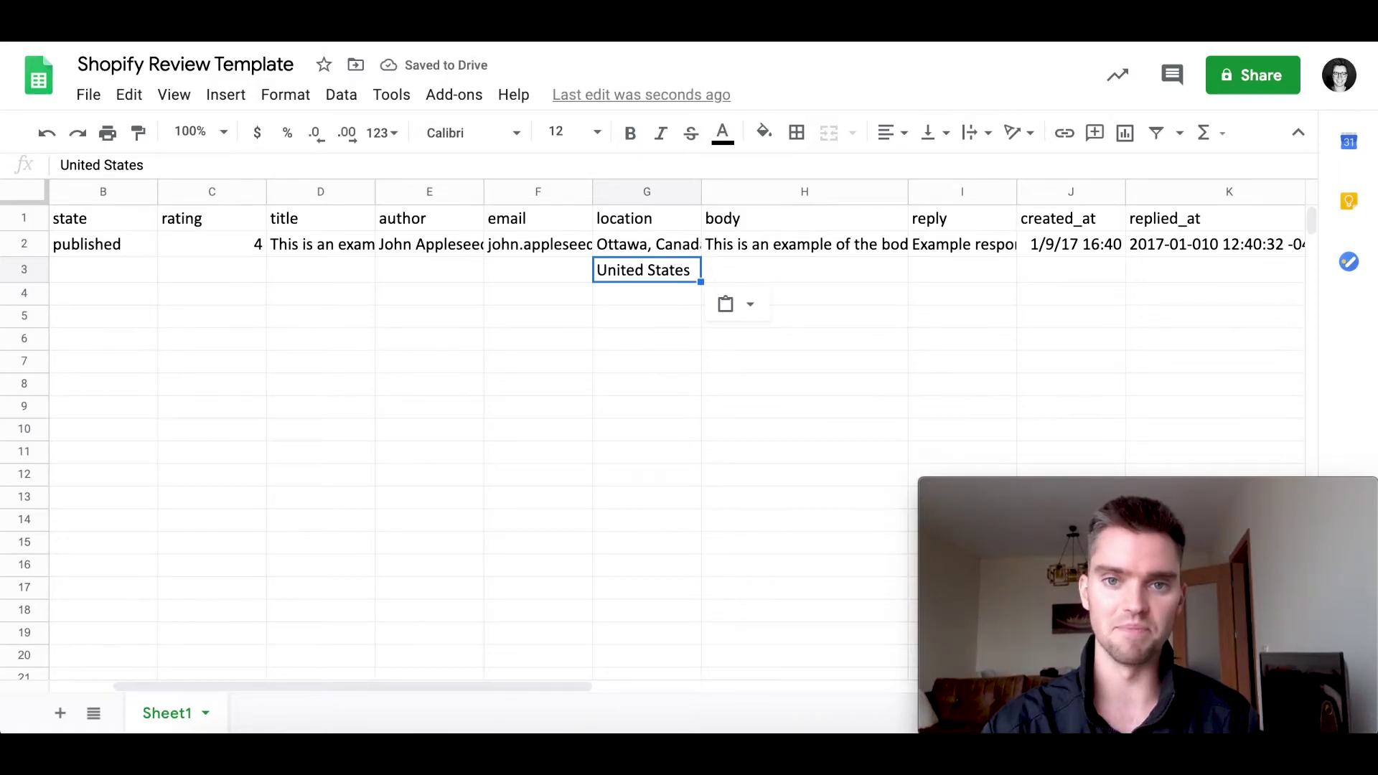
# - Copy date & time cell C2 from the export sheet and paste only its value into created_at cell J3 of the Shopify Review Template
pyautogui.hotkey('ctrl', 'Tab')
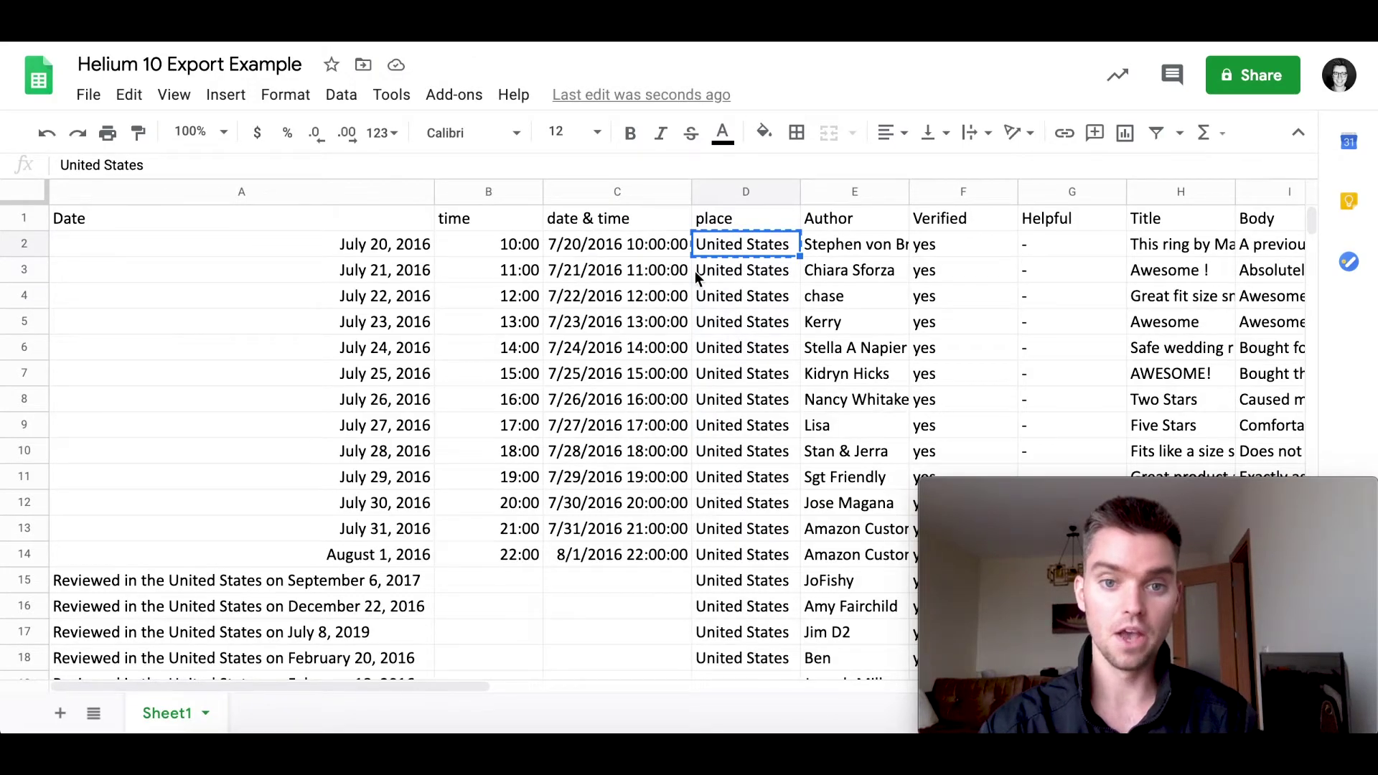
pyautogui.click(638, 251)
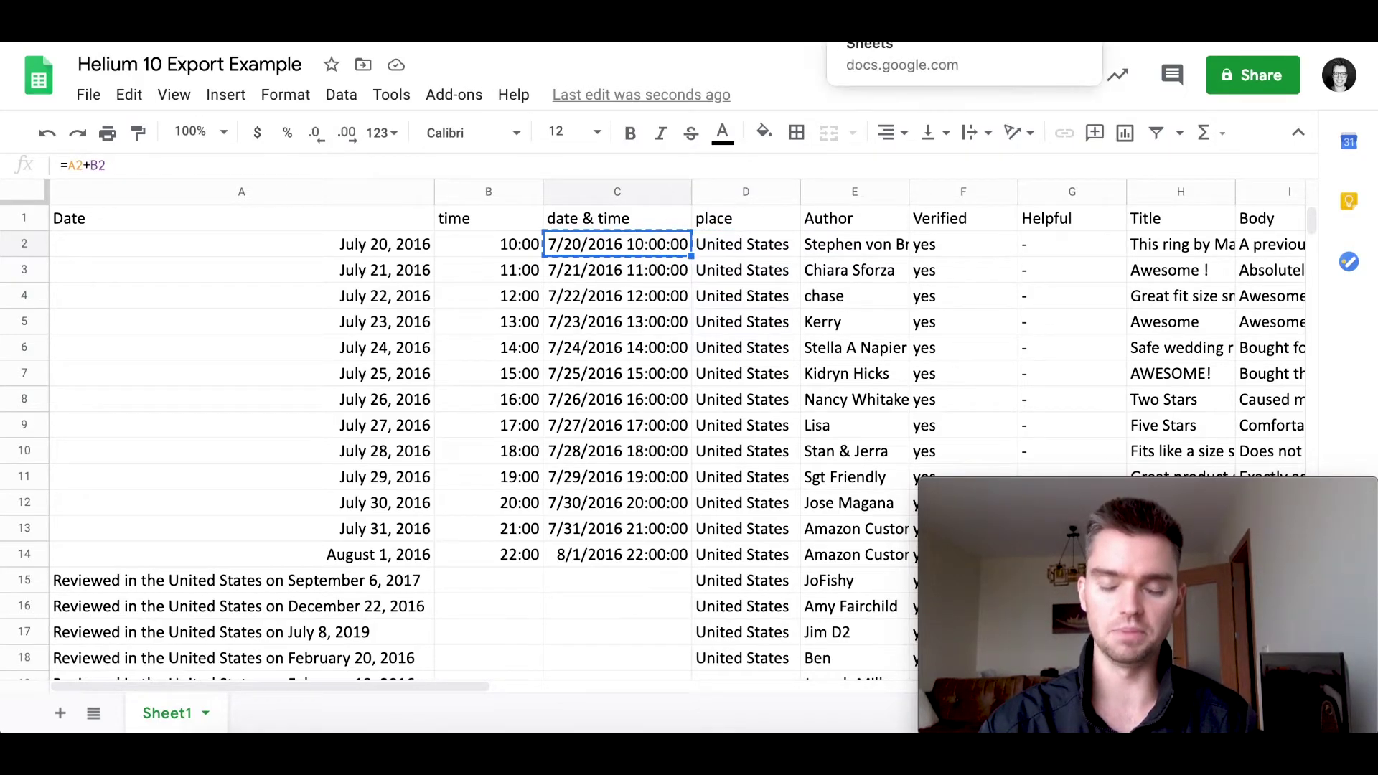
pyautogui.click(926, 20)
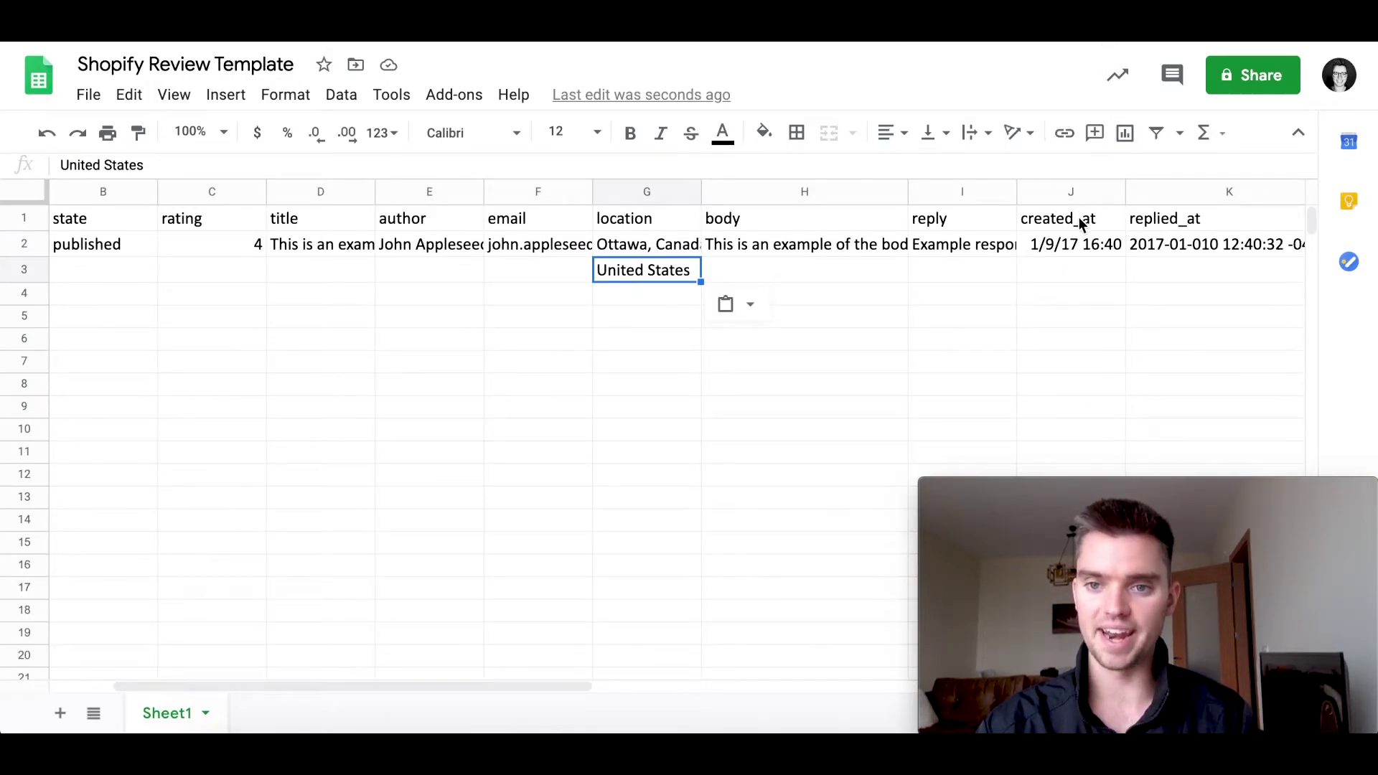
pyautogui.click(1070, 276)
pyautogui.rightClick(1052, 273)
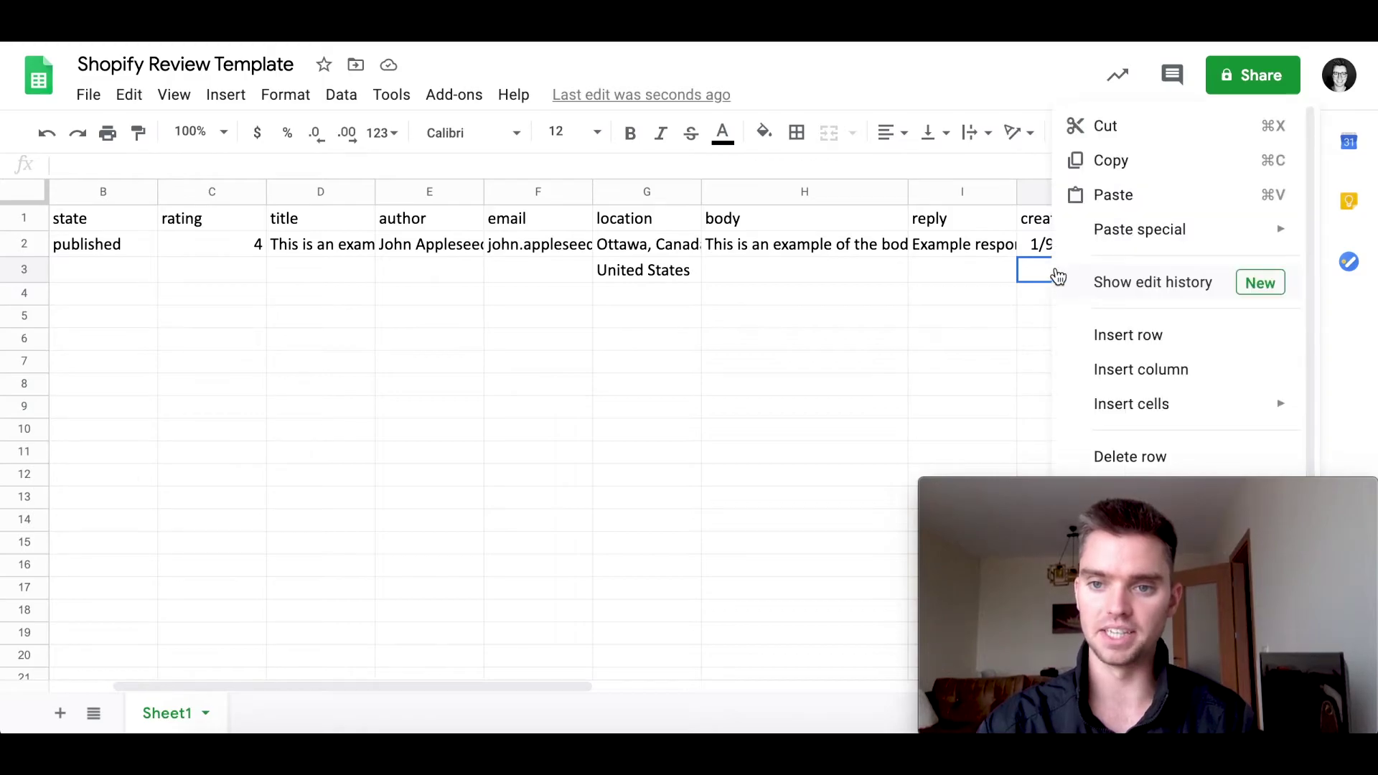
pyautogui.moveTo(1128, 230)
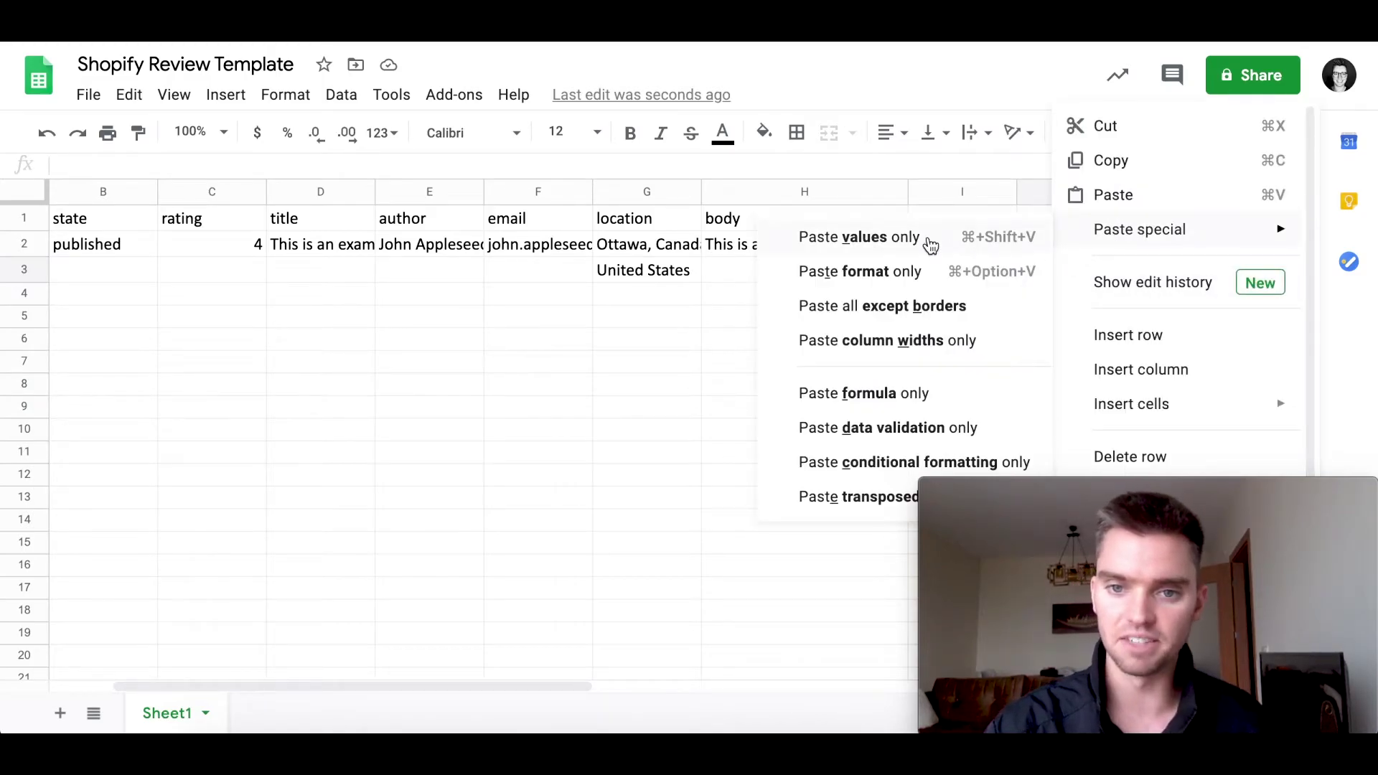
pyautogui.click(913, 244)
# - Try a regular paste of the copied date and time into J4, fit the created_at column's width, and clear J4
pyautogui.click(973, 339)
pyautogui.click(1060, 297)
pyautogui.rightClick(1059, 302)
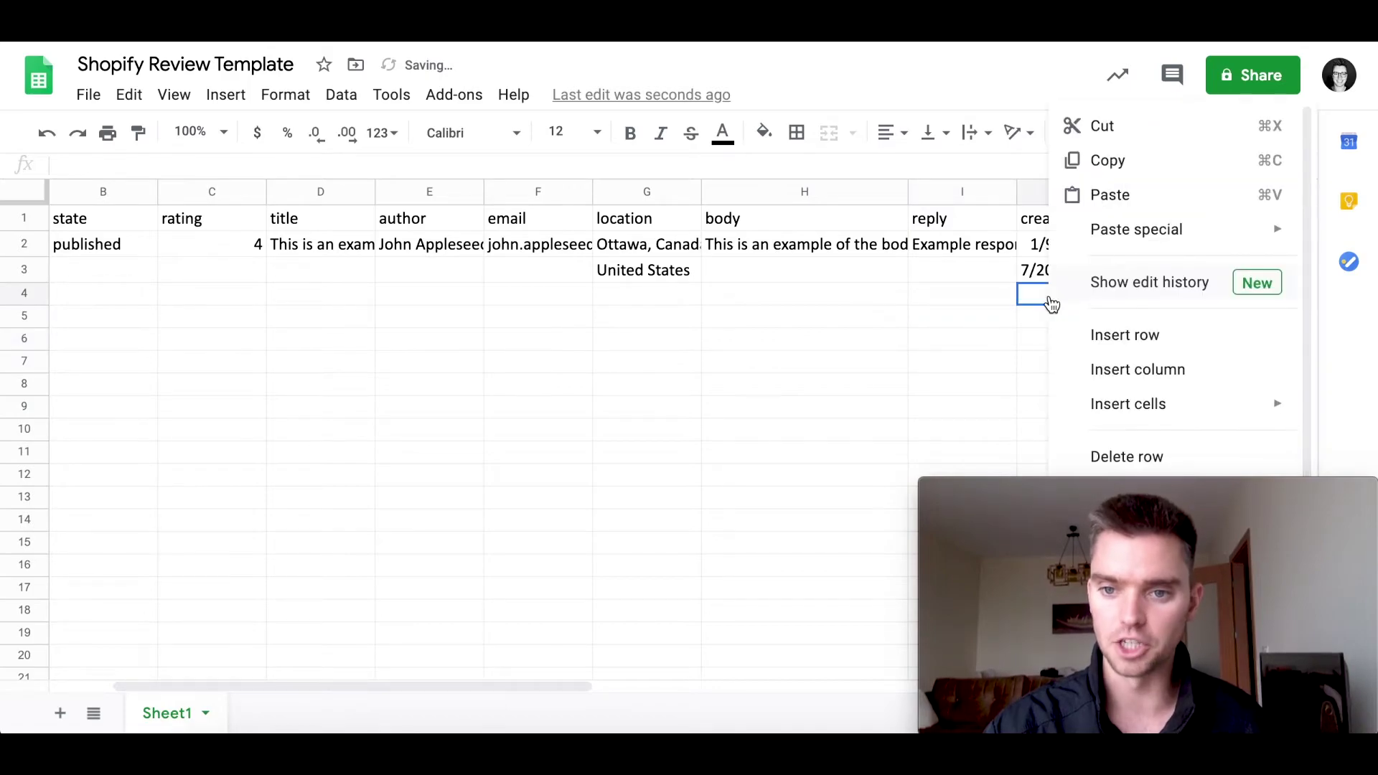
pyautogui.click(1120, 195)
pyautogui.click(1085, 323)
pyautogui.doubleClick(1125, 193)
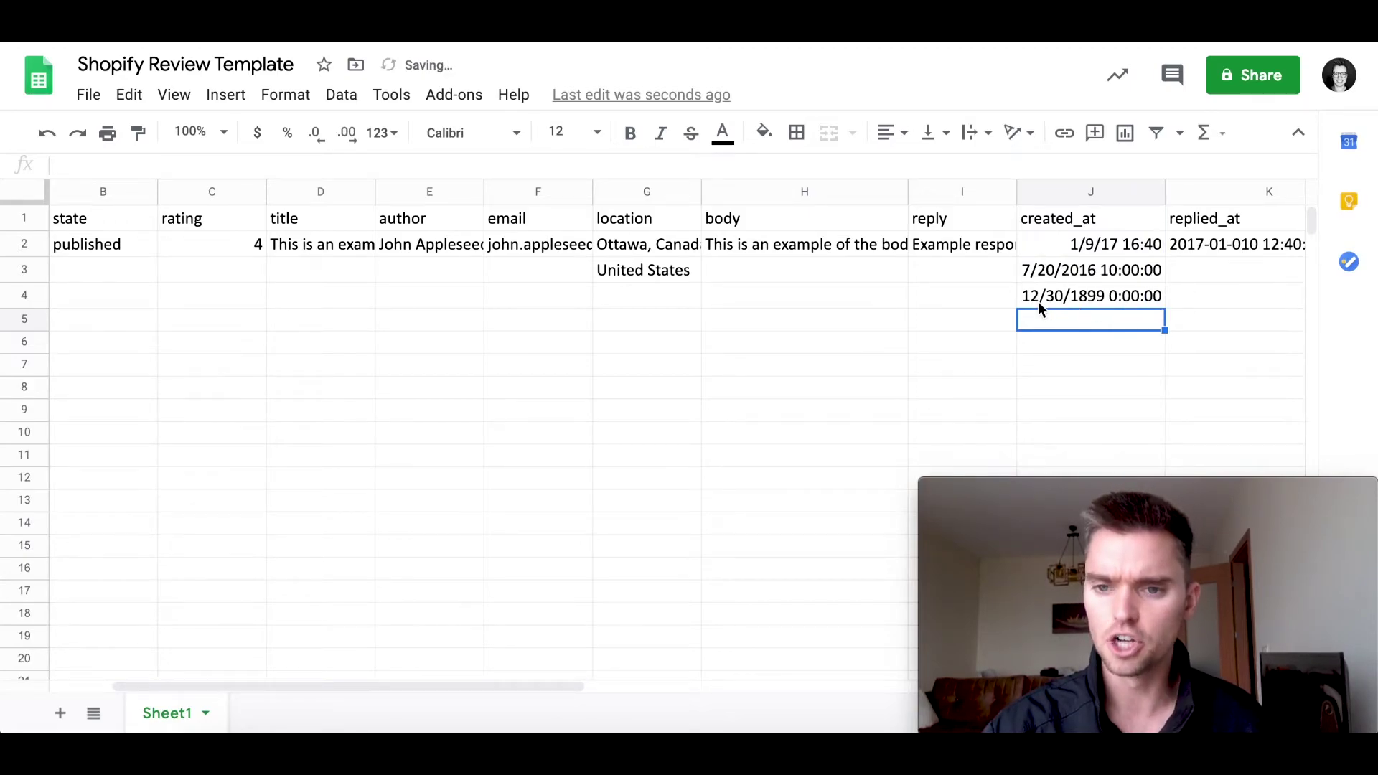
pyautogui.click(1120, 302)
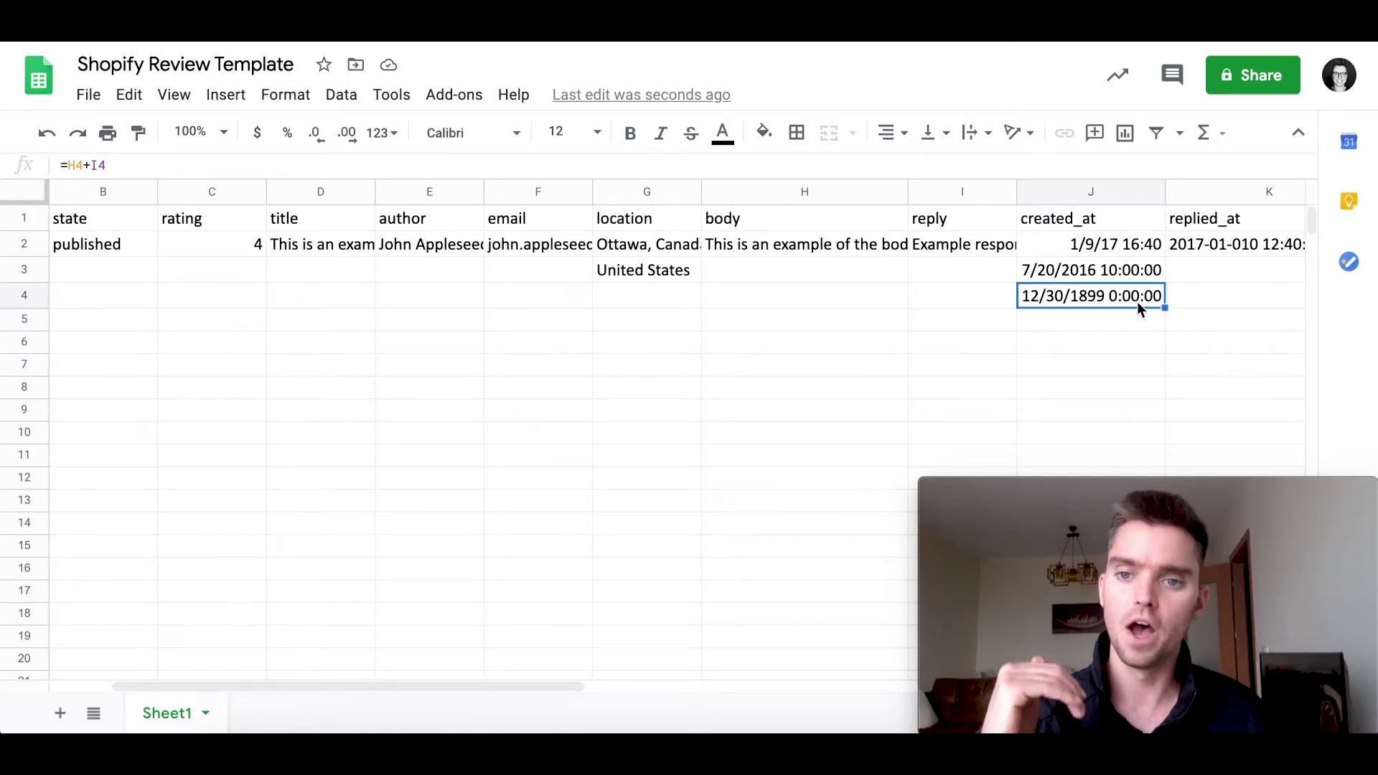
pyautogui.press('Delete')
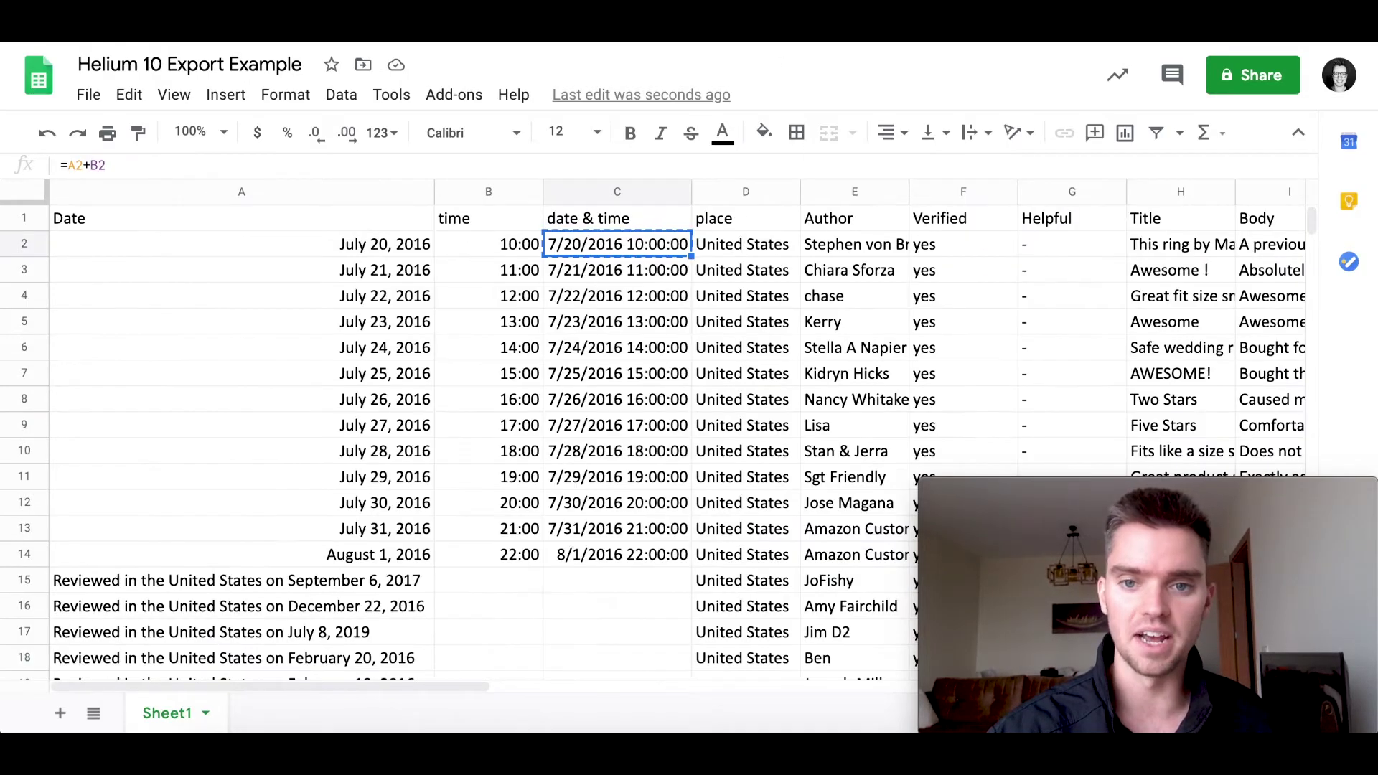
# - Copy the first review's author name from the export sheet into author cell E3 of the Shopify Review Template, and return to the export sheet
pyautogui.click(846, 247)
pyautogui.hotkey('ctrl', 'c')
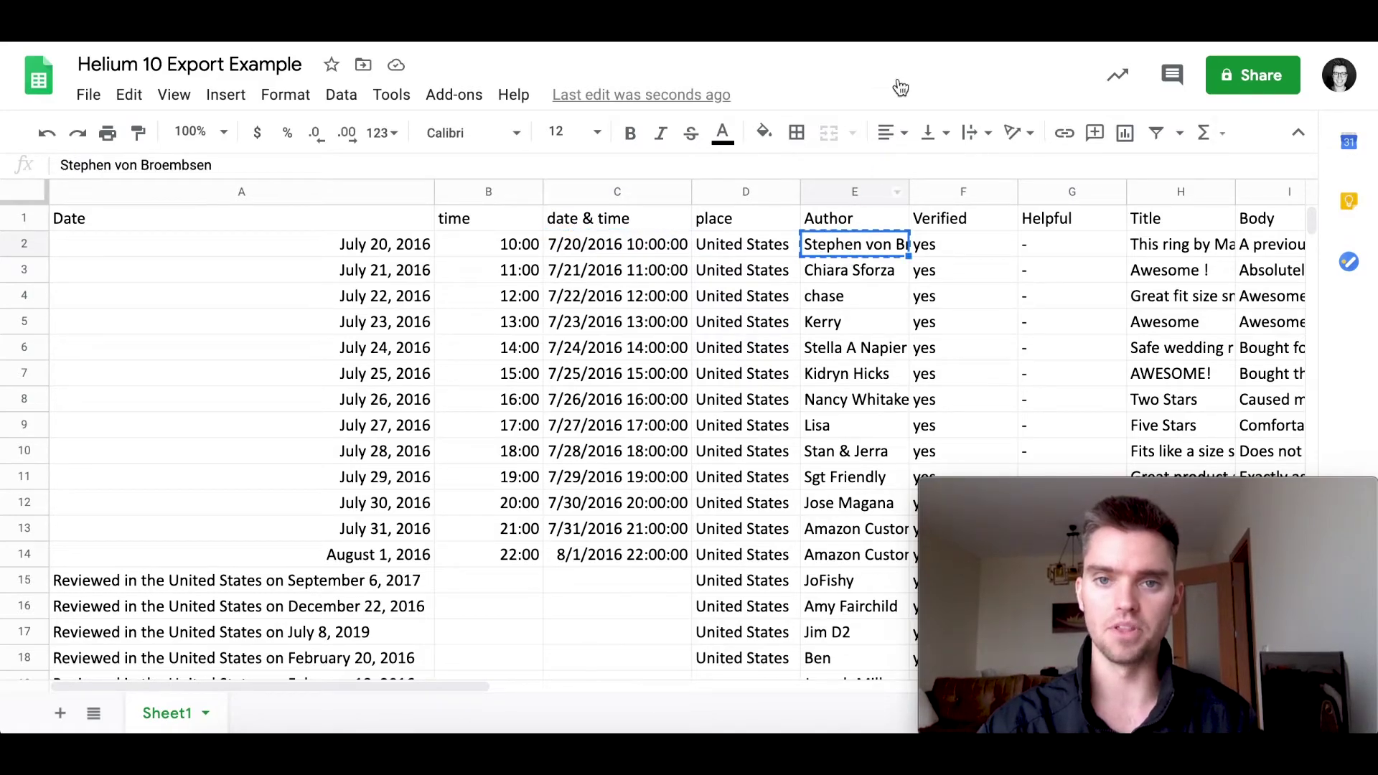
pyautogui.click(897, 22)
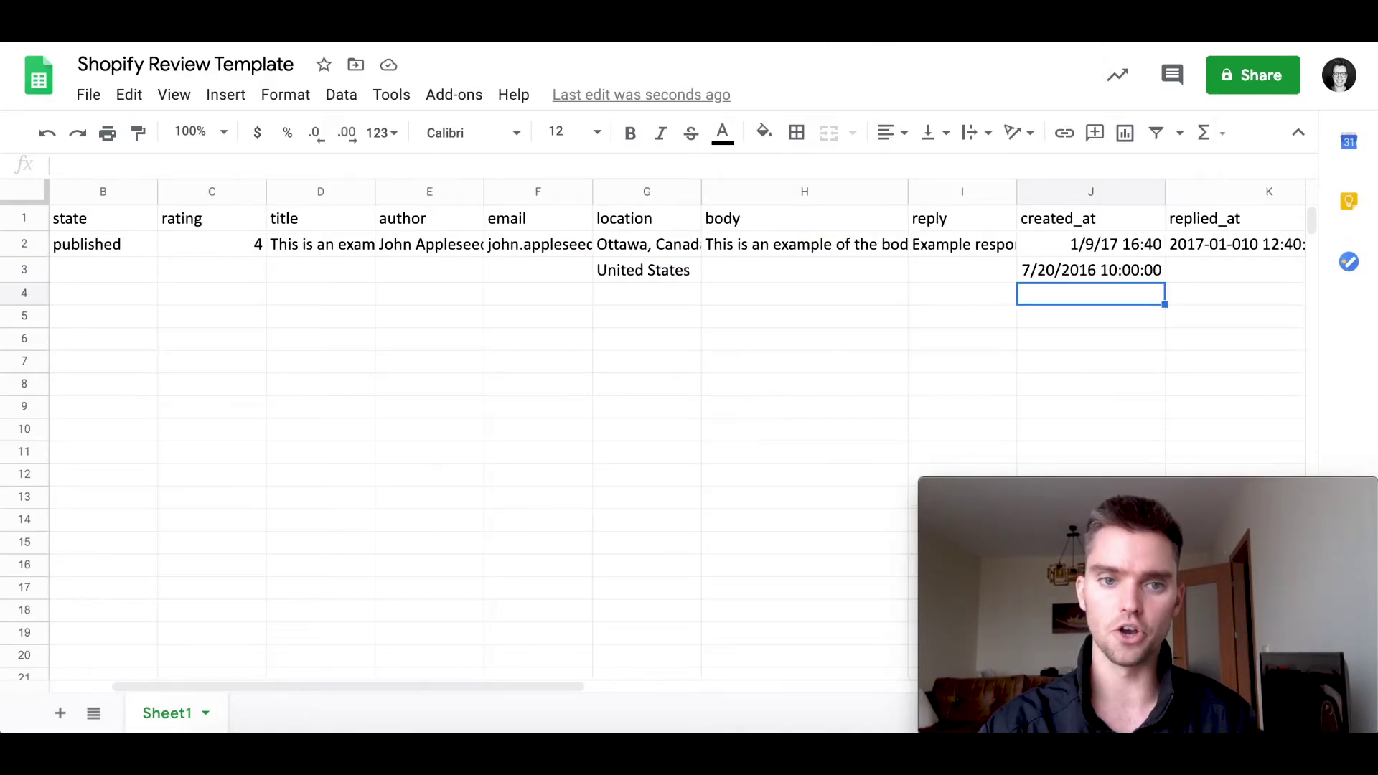
pyautogui.hotkey('ctrl', 'v')
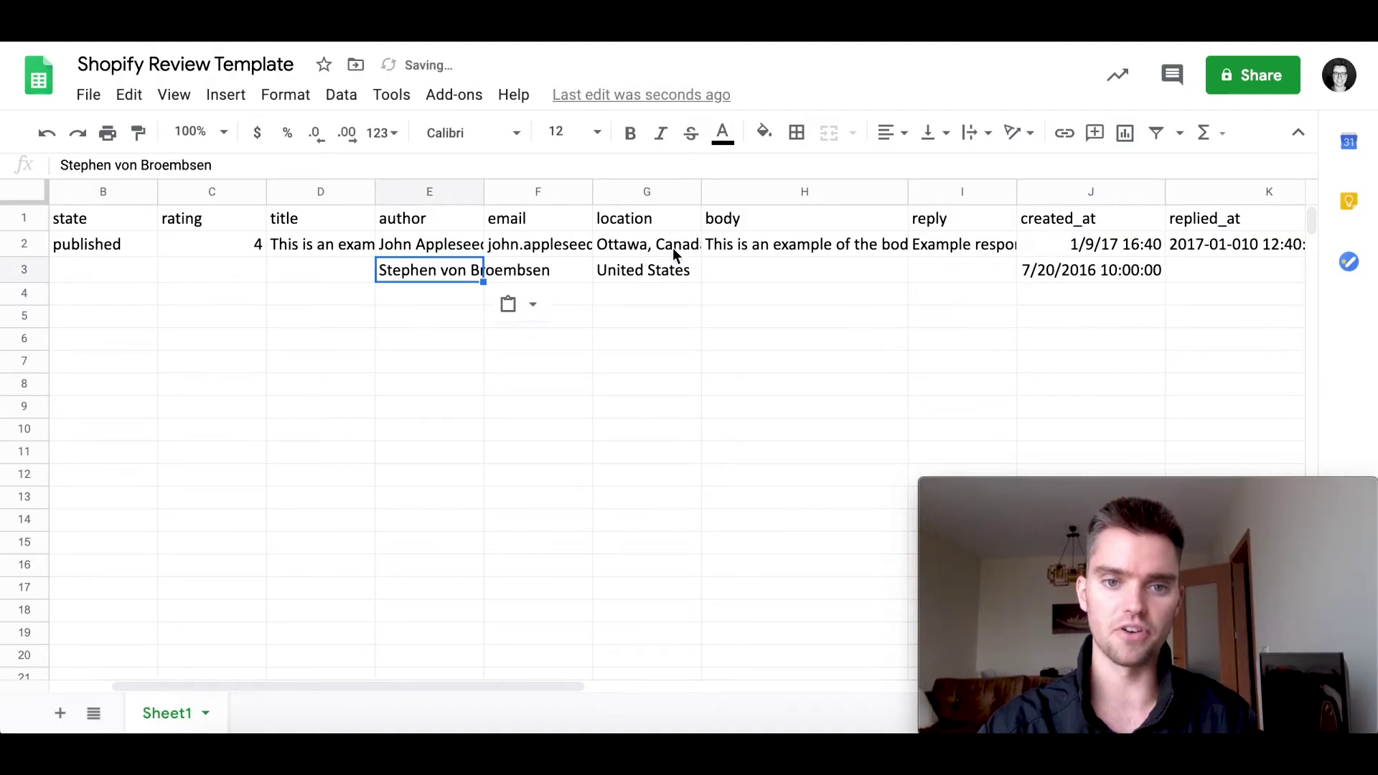
pyautogui.hotkey('ctrl', 'Tab')
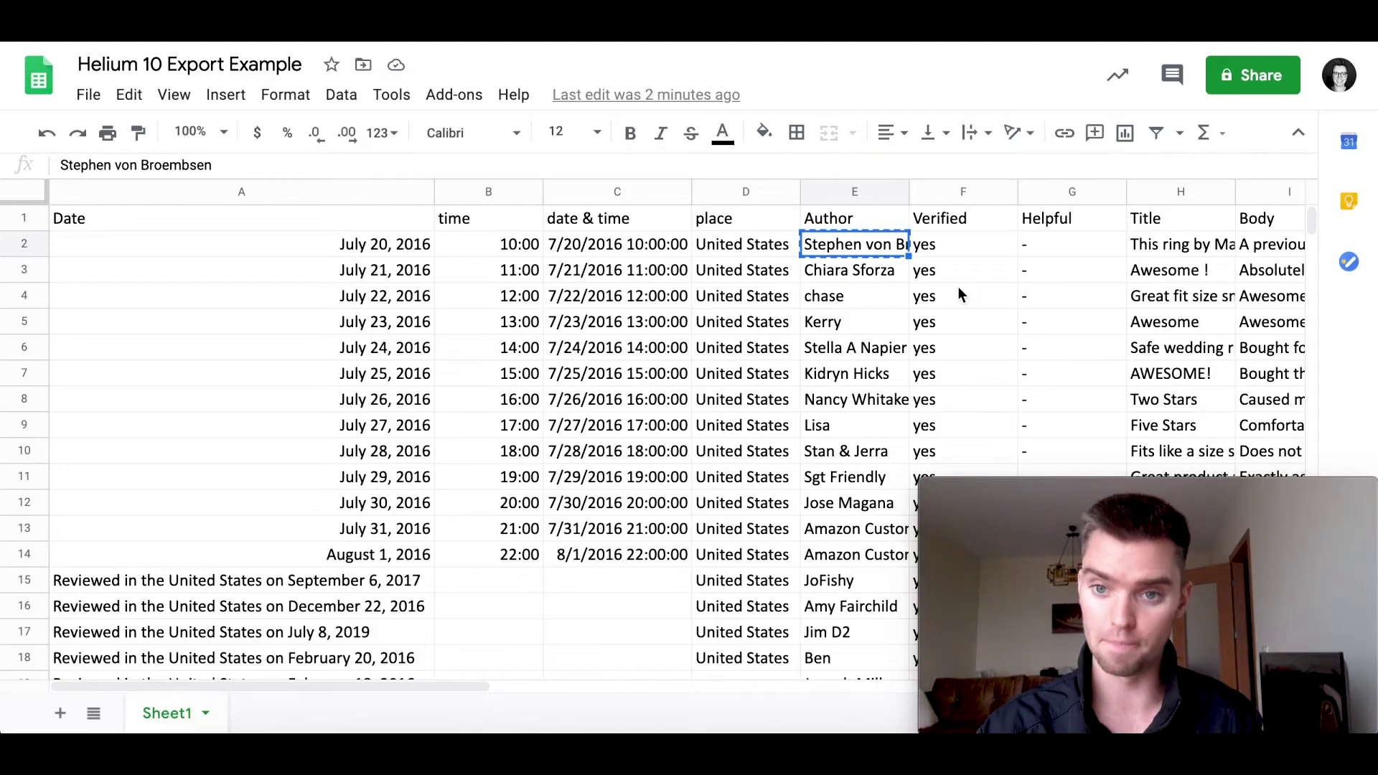
# - Copy the first review's title from H2 of the export sheet into title cell D3 of the Shopify Review Template
pyautogui.click(992, 281)
pyautogui.hscroll(6, 992, 283)
pyautogui.click(702, 250)
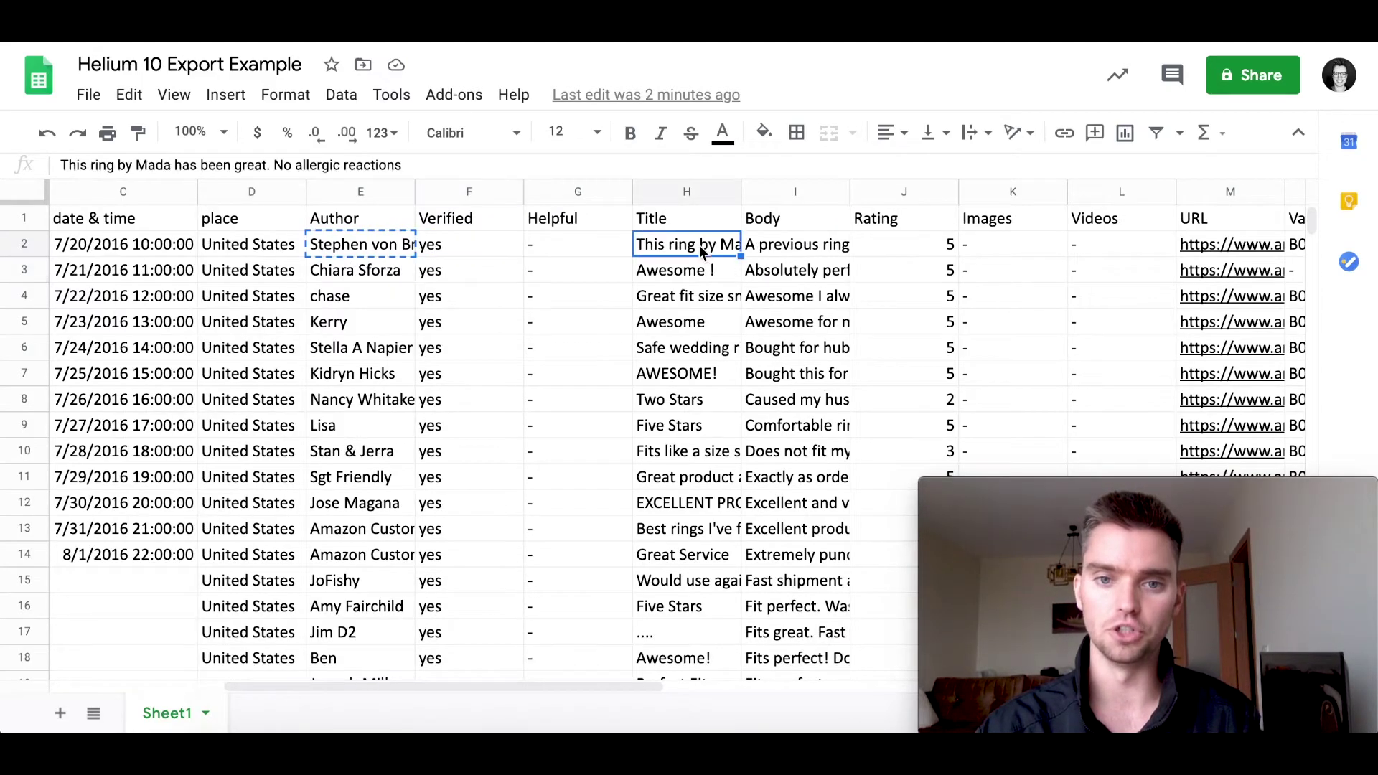
pyautogui.hotkey('ctrl', 'c')
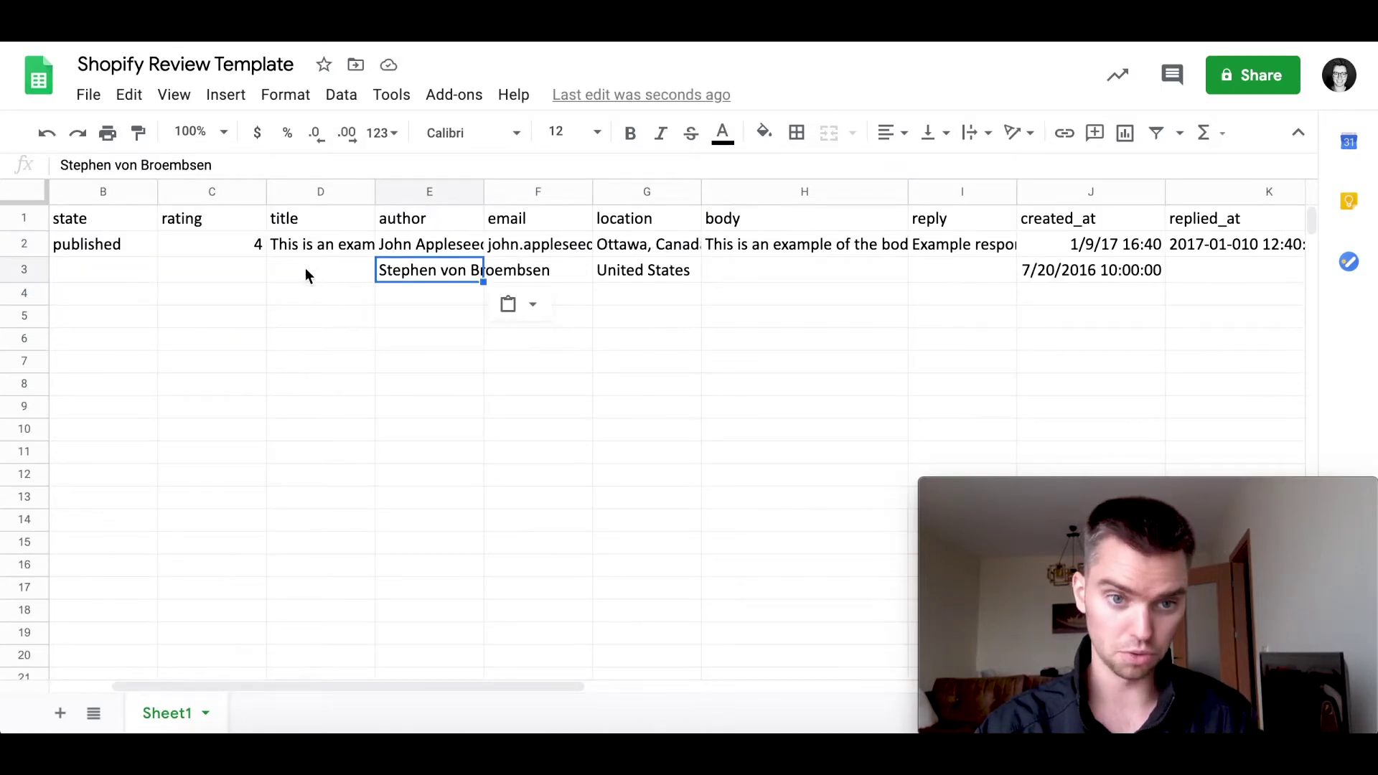
pyautogui.click(304, 268)
pyautogui.hotkey('ctrl', 'v')
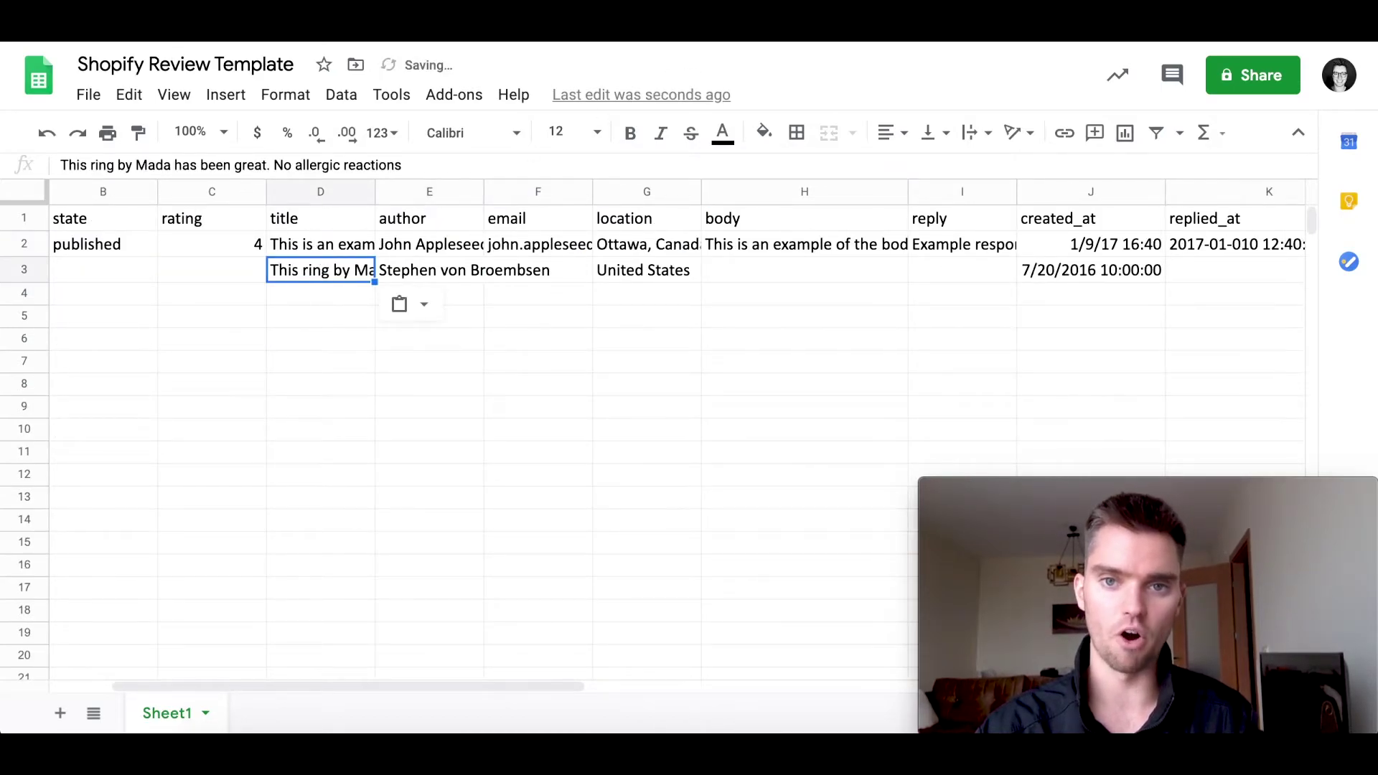
# - Copy the first review's body text from I2 of the export sheet into body cell H3 of the Shopify Review Template
pyautogui.hotkey('ctrl', 'Tab')
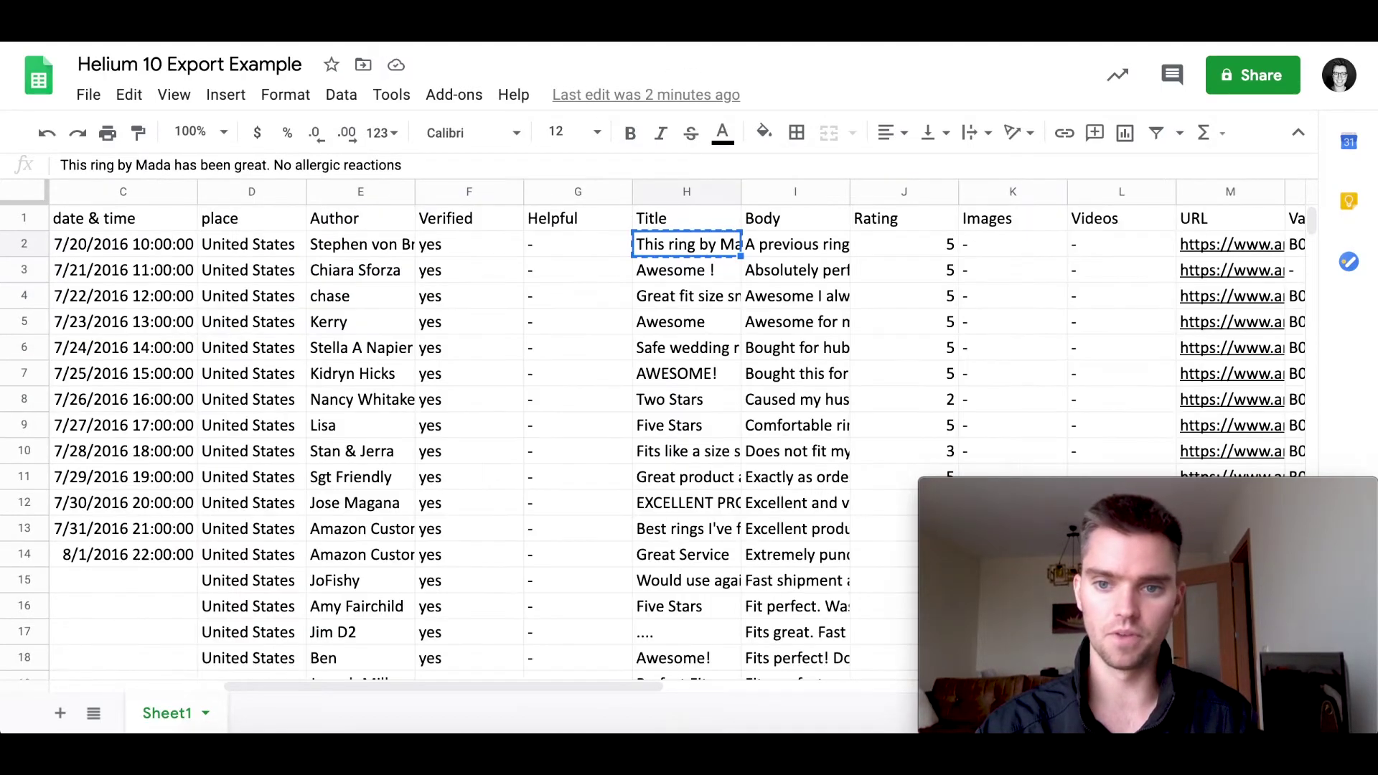
pyautogui.click(810, 247)
pyautogui.hotkey('ctrl', 'c')
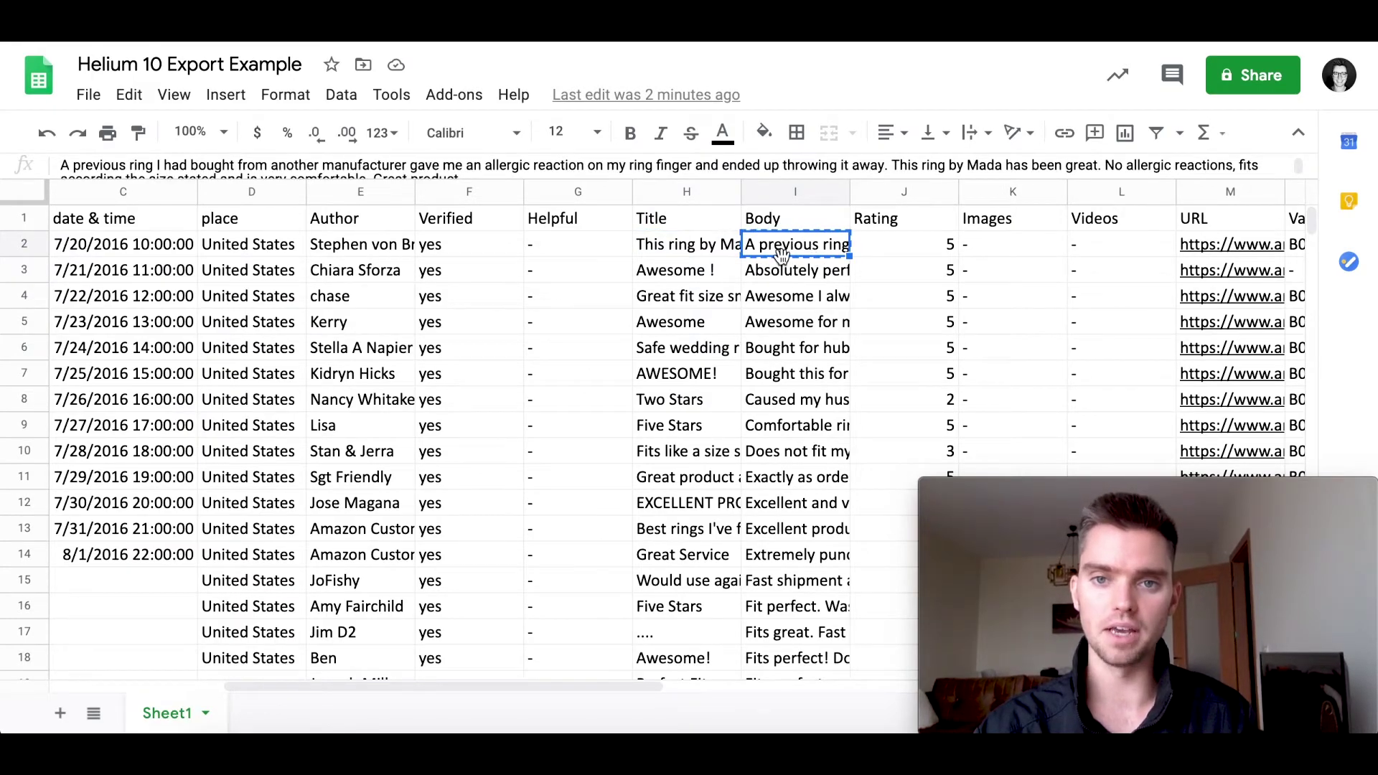
pyautogui.hotkey('ctrl', 'Tab')
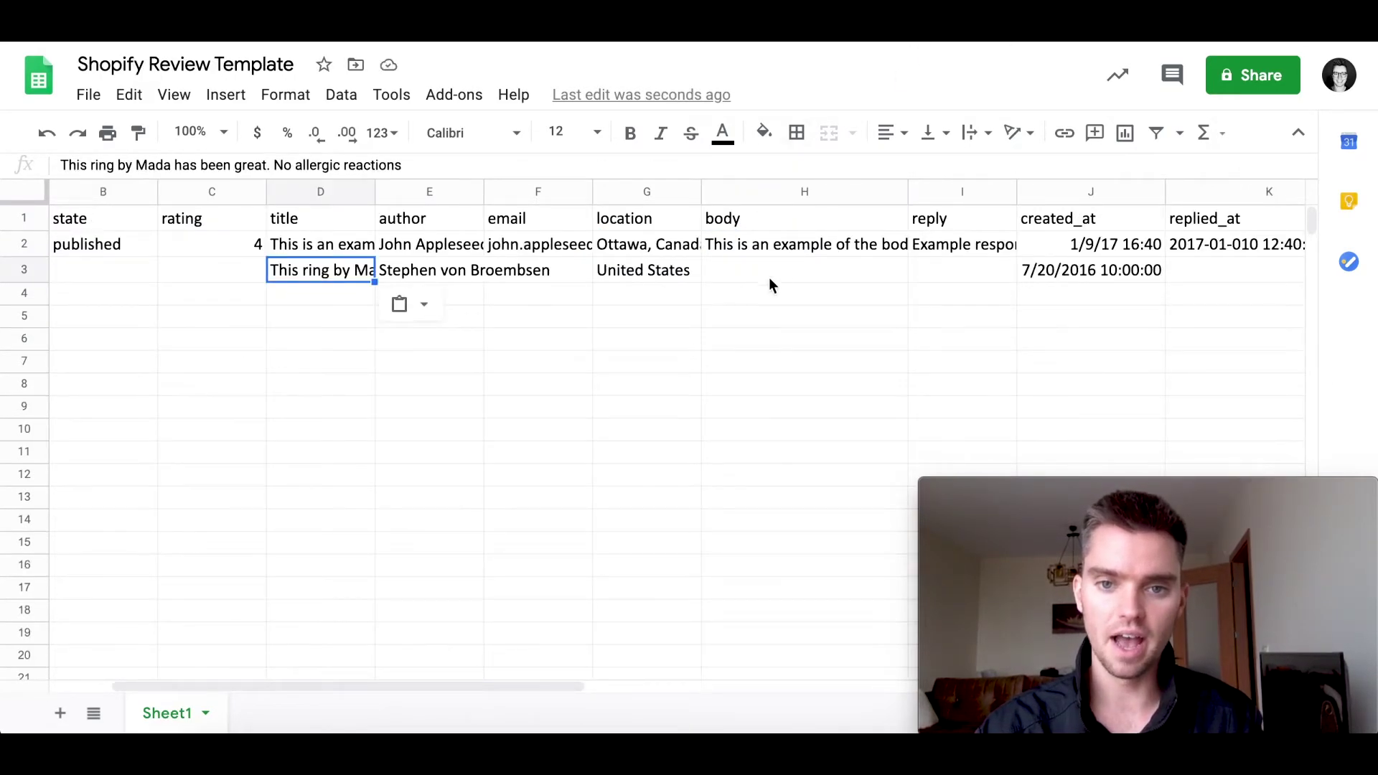
pyautogui.click(778, 275)
pyautogui.hotkey('ctrl', 'v')
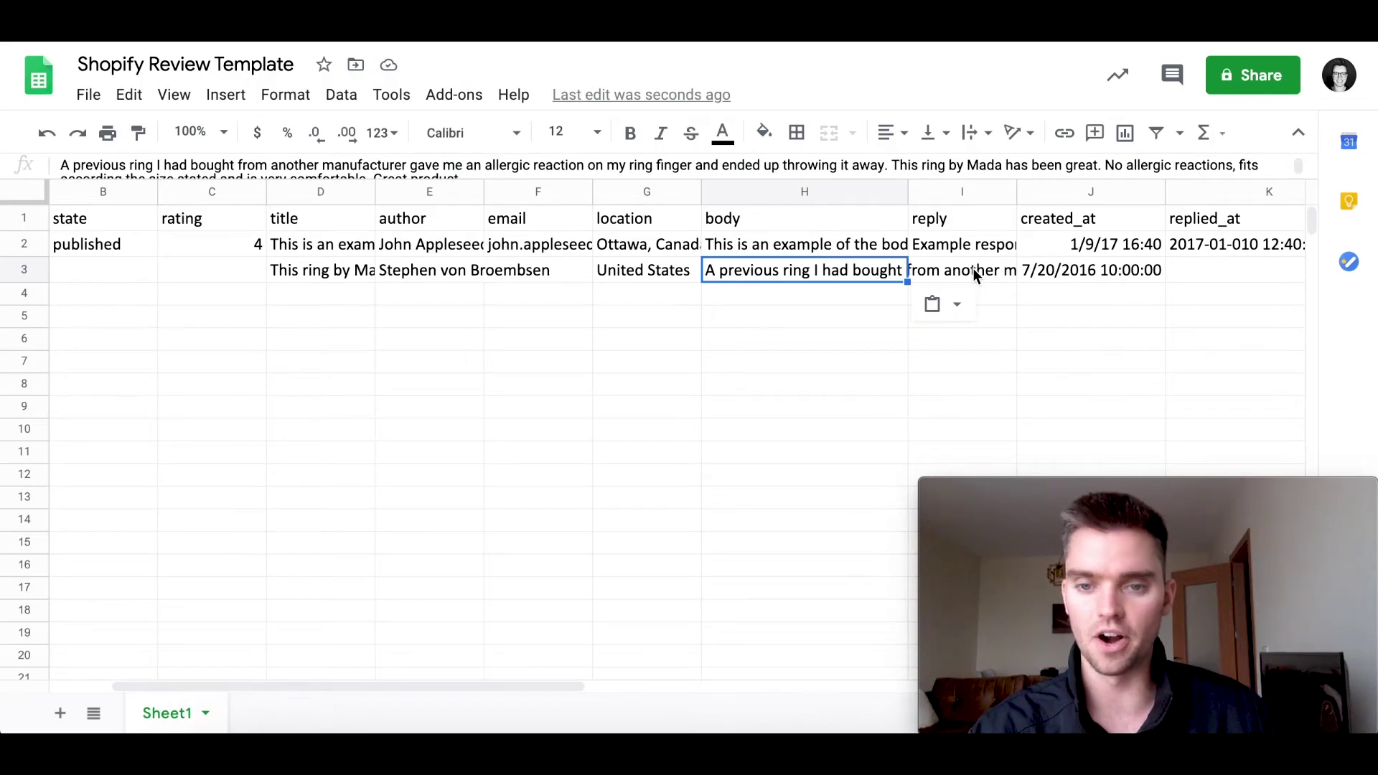
pyautogui.click(974, 269)
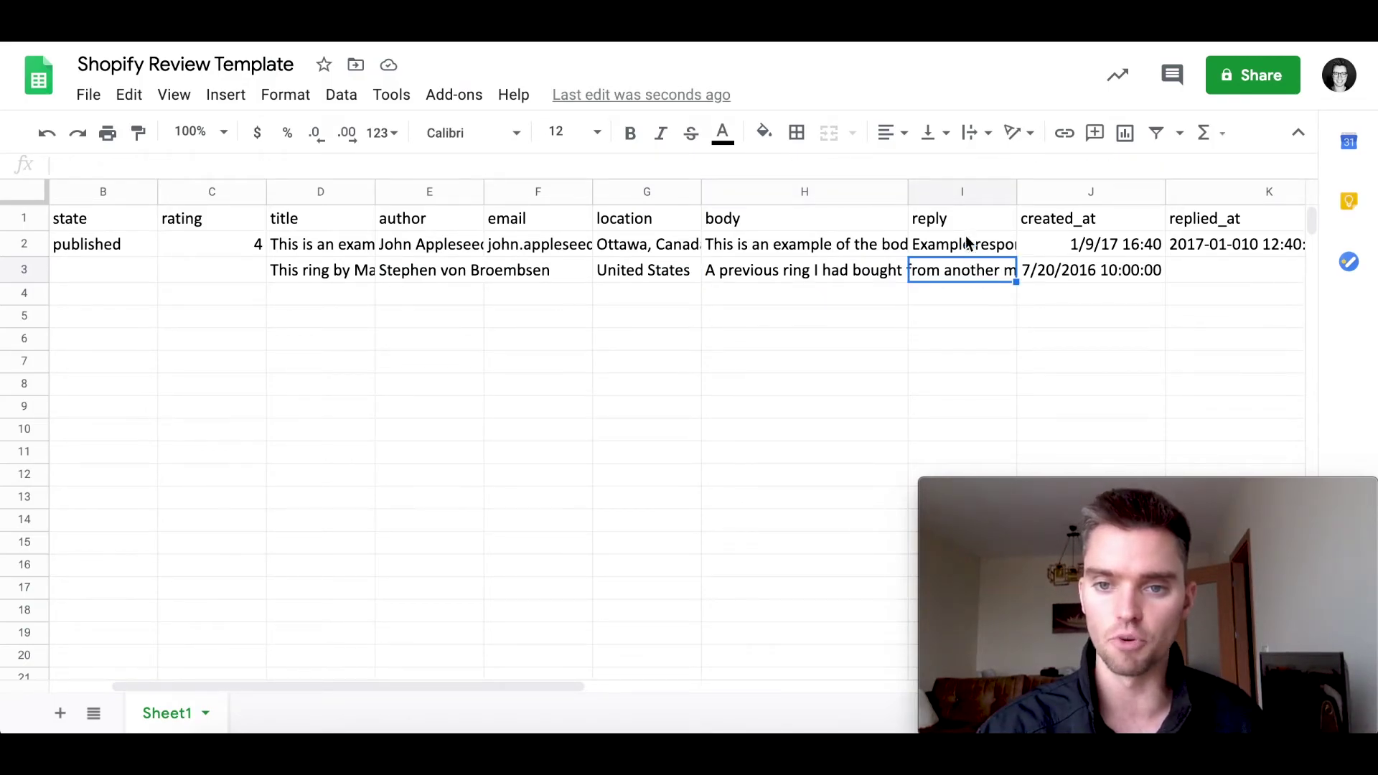
pyautogui.click(1206, 270)
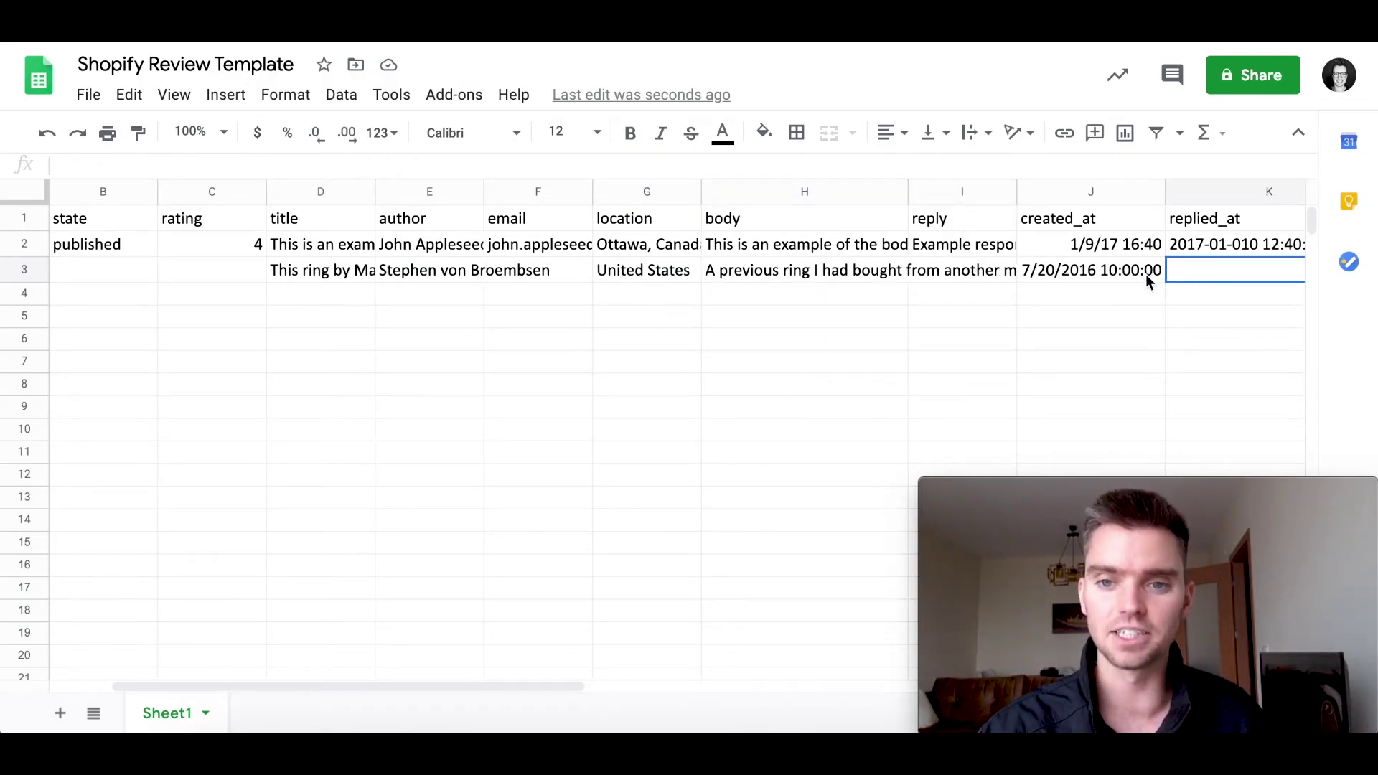
# - Copy the first review's rating from J2 of the export sheet into rating cell C3 of the Shopify Review Template
pyautogui.hscroll(-2, 985, 332)
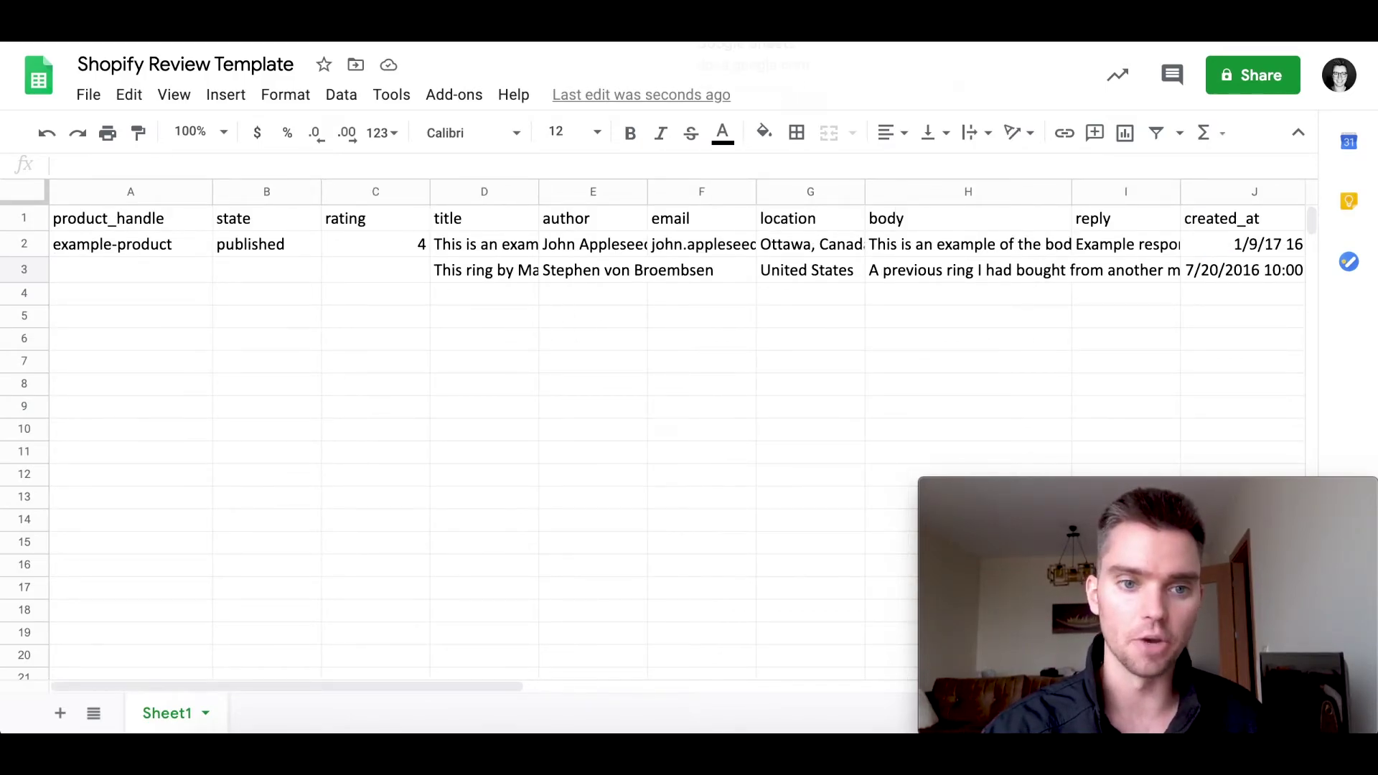
pyautogui.hotkey('ctrl', 'Tab')
pyautogui.click(903, 252)
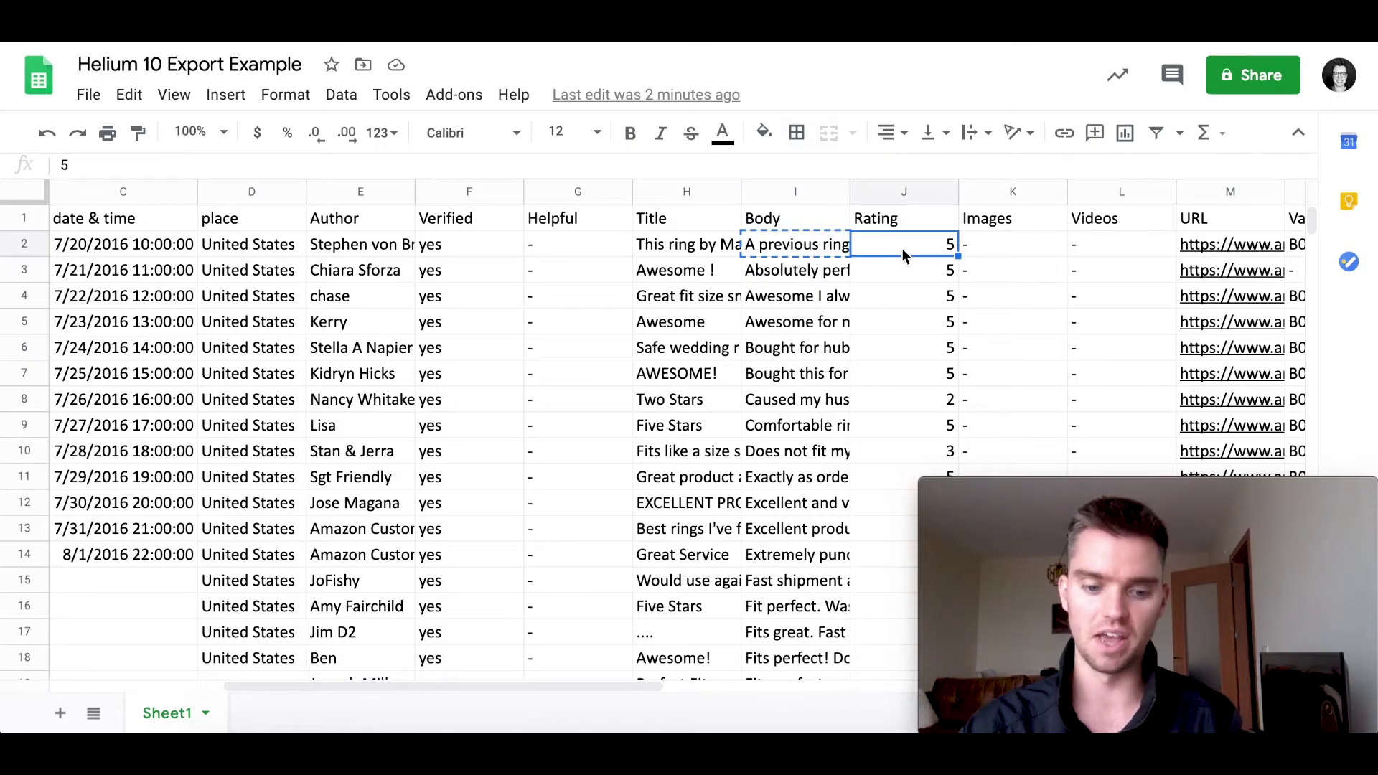
pyautogui.hotkey('ctrl', 'c')
pyautogui.hotkey('ctrl', 'shift', 'Tab')
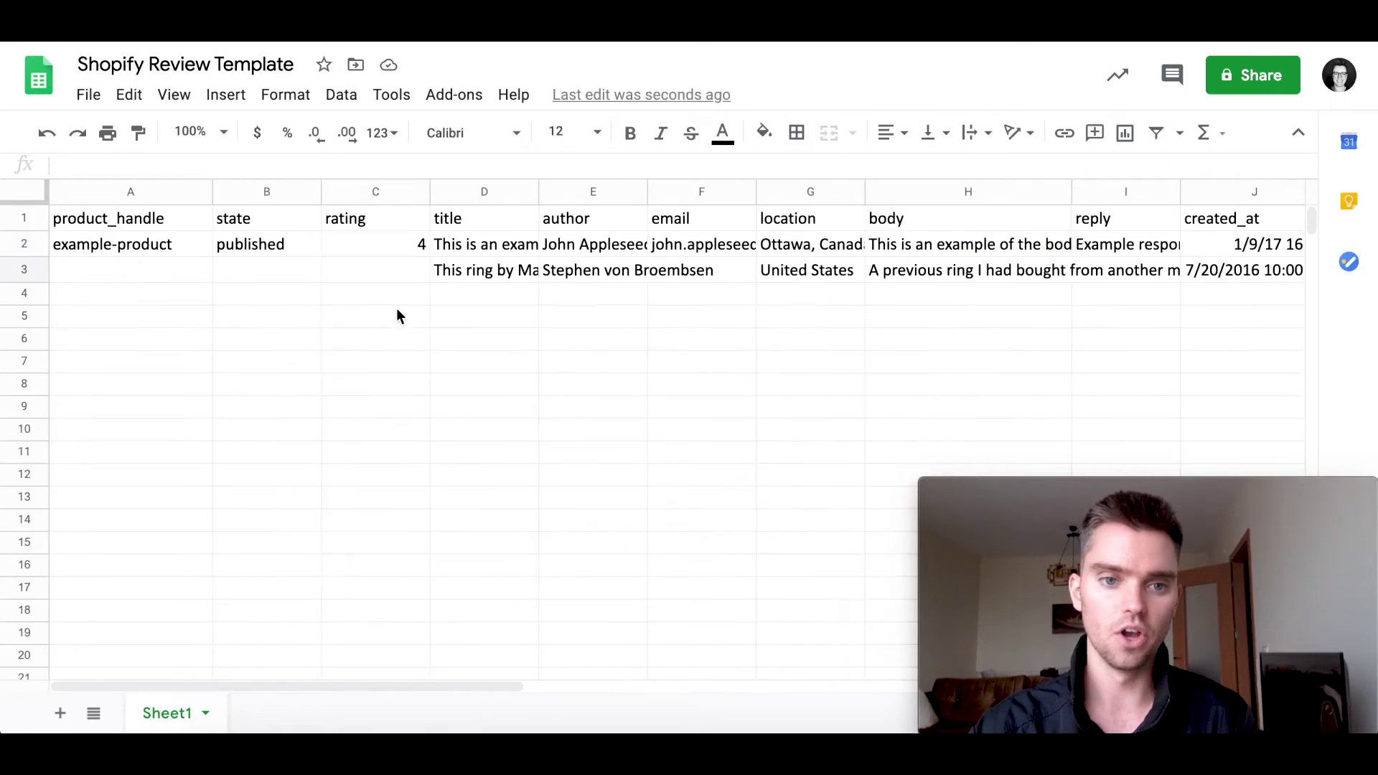
pyautogui.click(369, 273)
pyautogui.hotkey('ctrl', 'v')
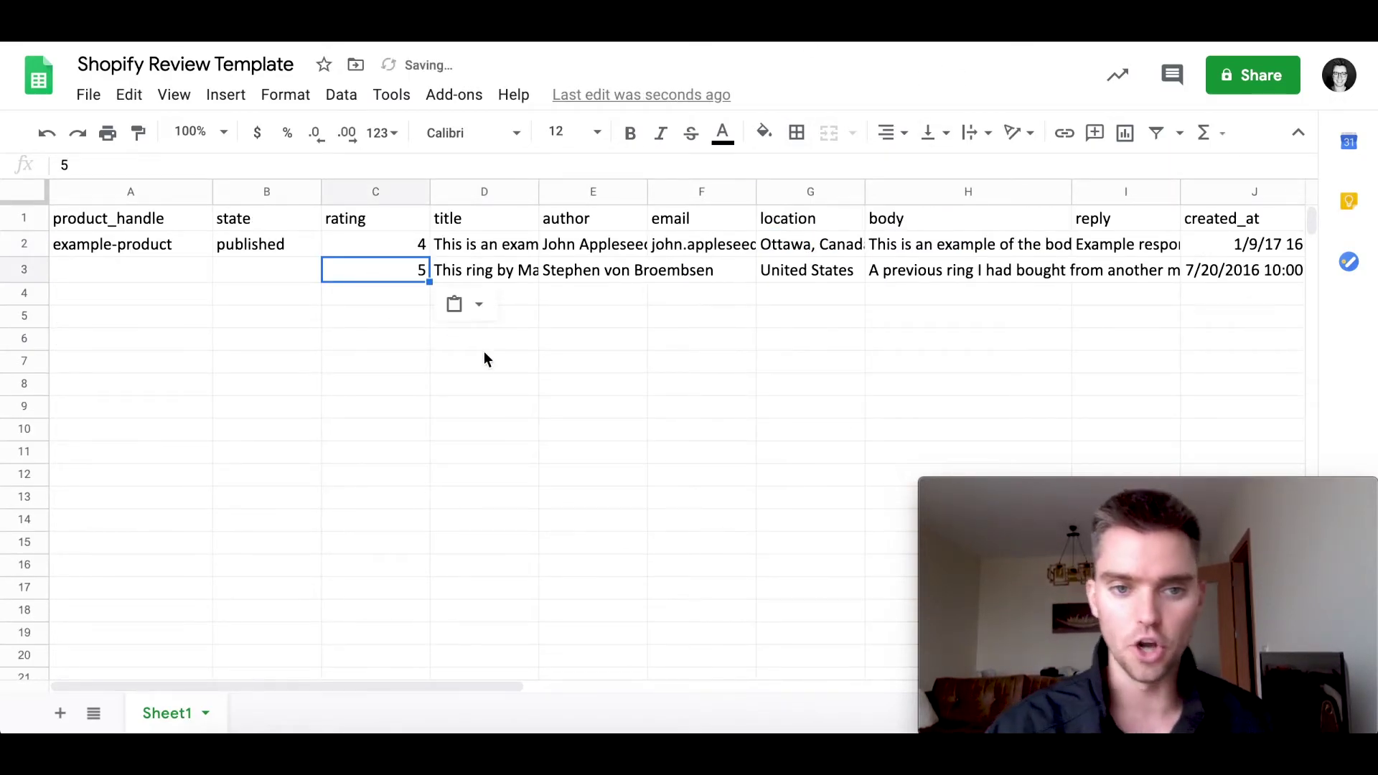
pyautogui.click(484, 352)
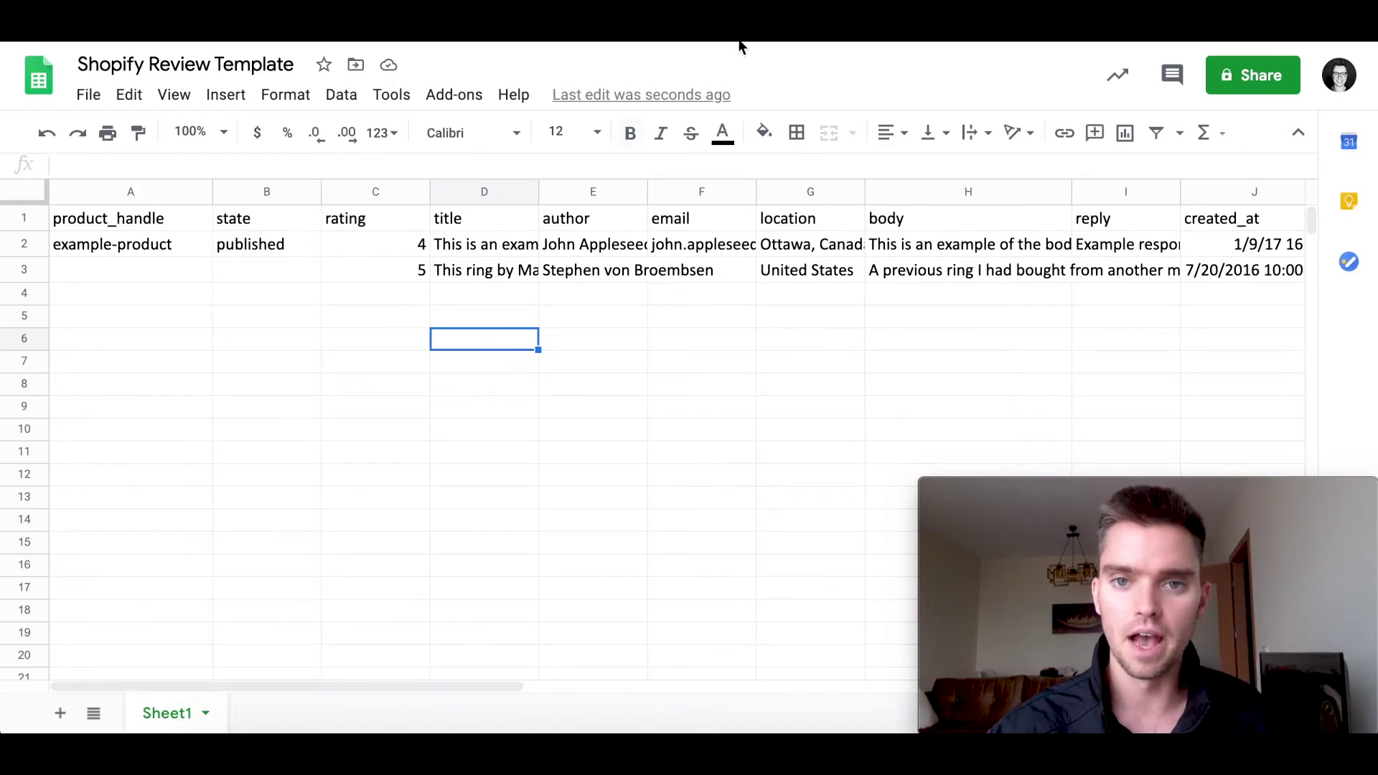
# - Enter "published" as the first review's state in cell B3
pyautogui.click(286, 269)
pyautogui.write('published')
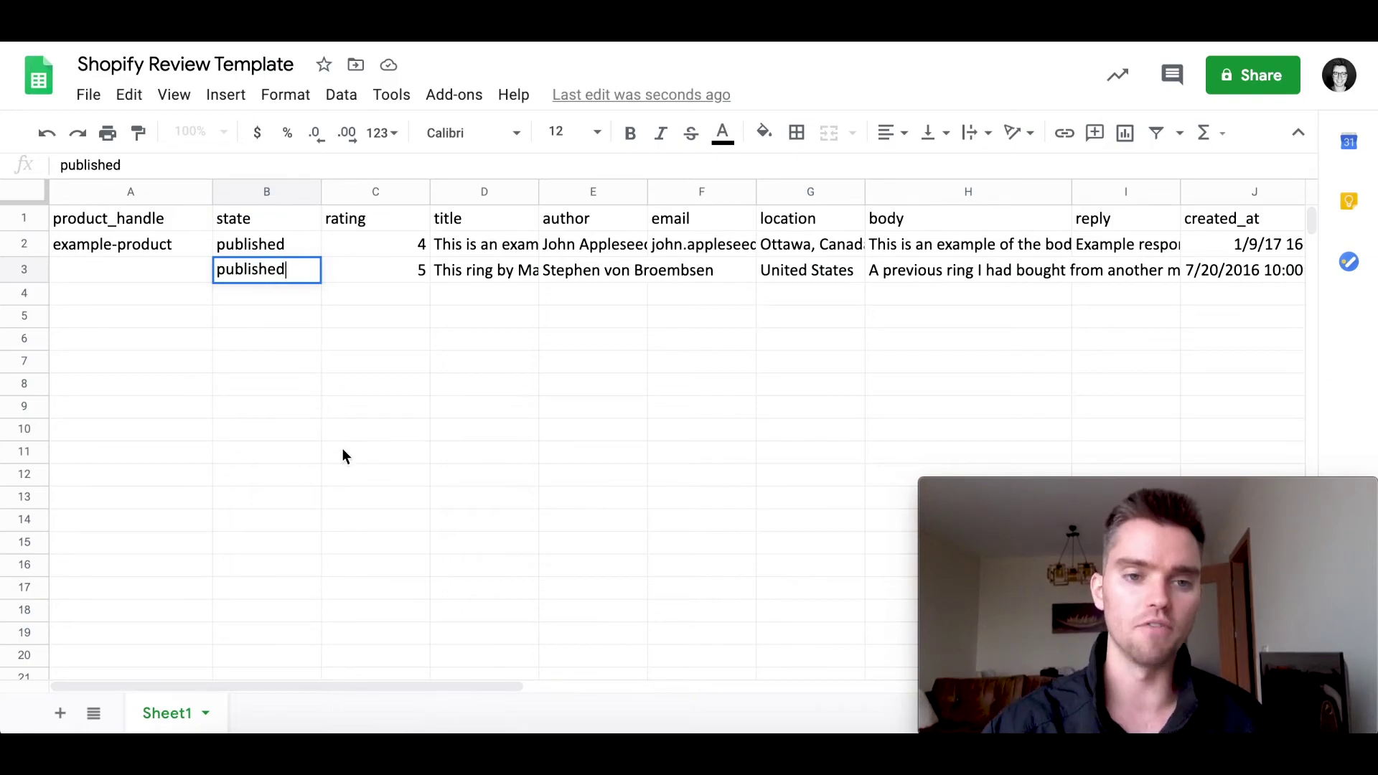
pyautogui.click(343, 455)
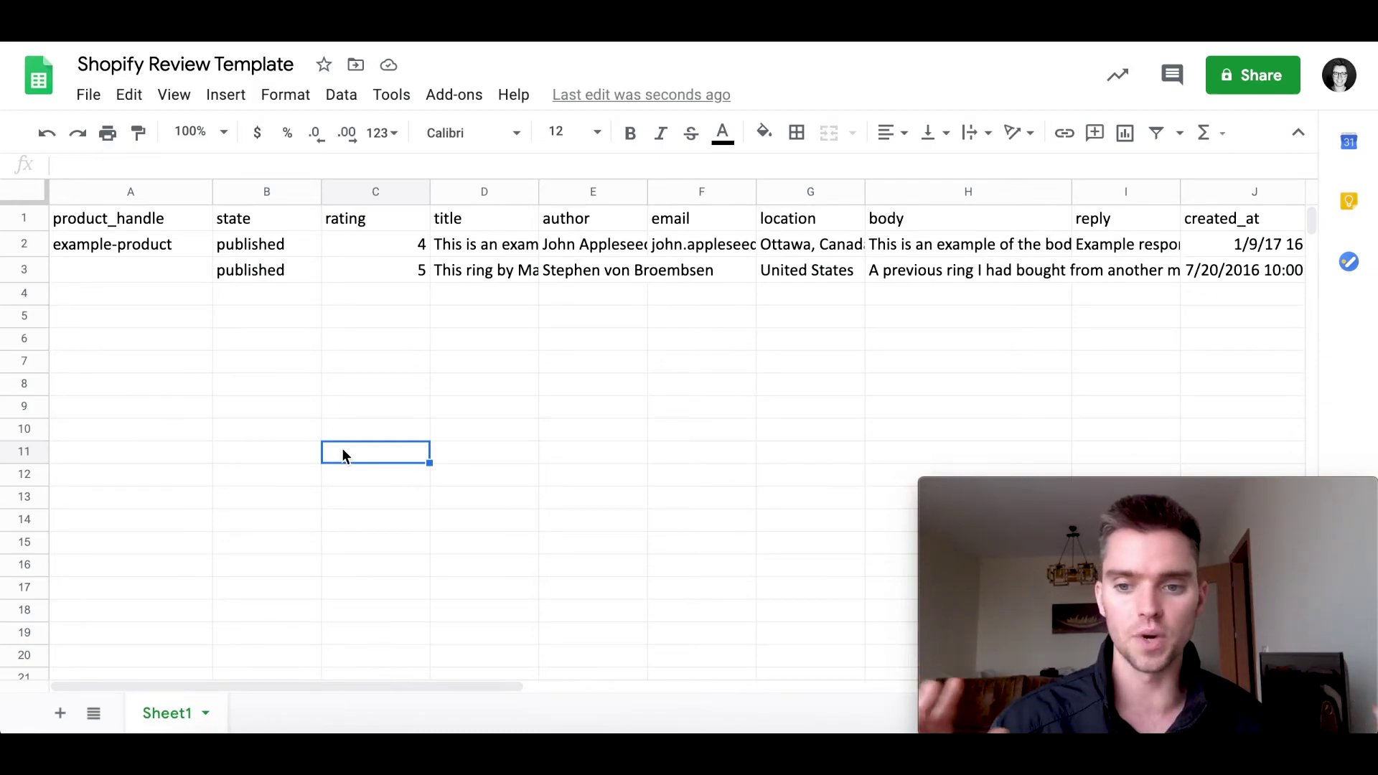
pyautogui.click(27, 269)
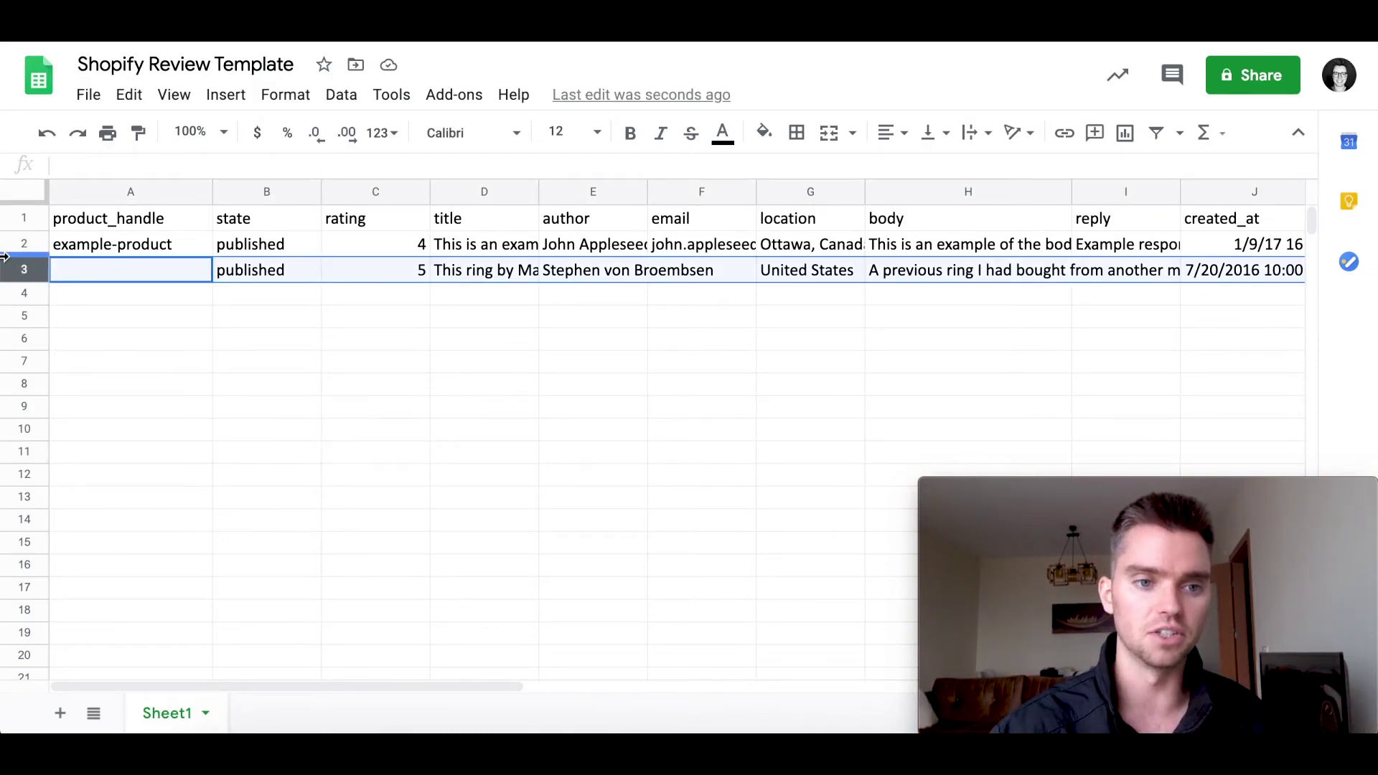
pyautogui.rightClick(34, 272)
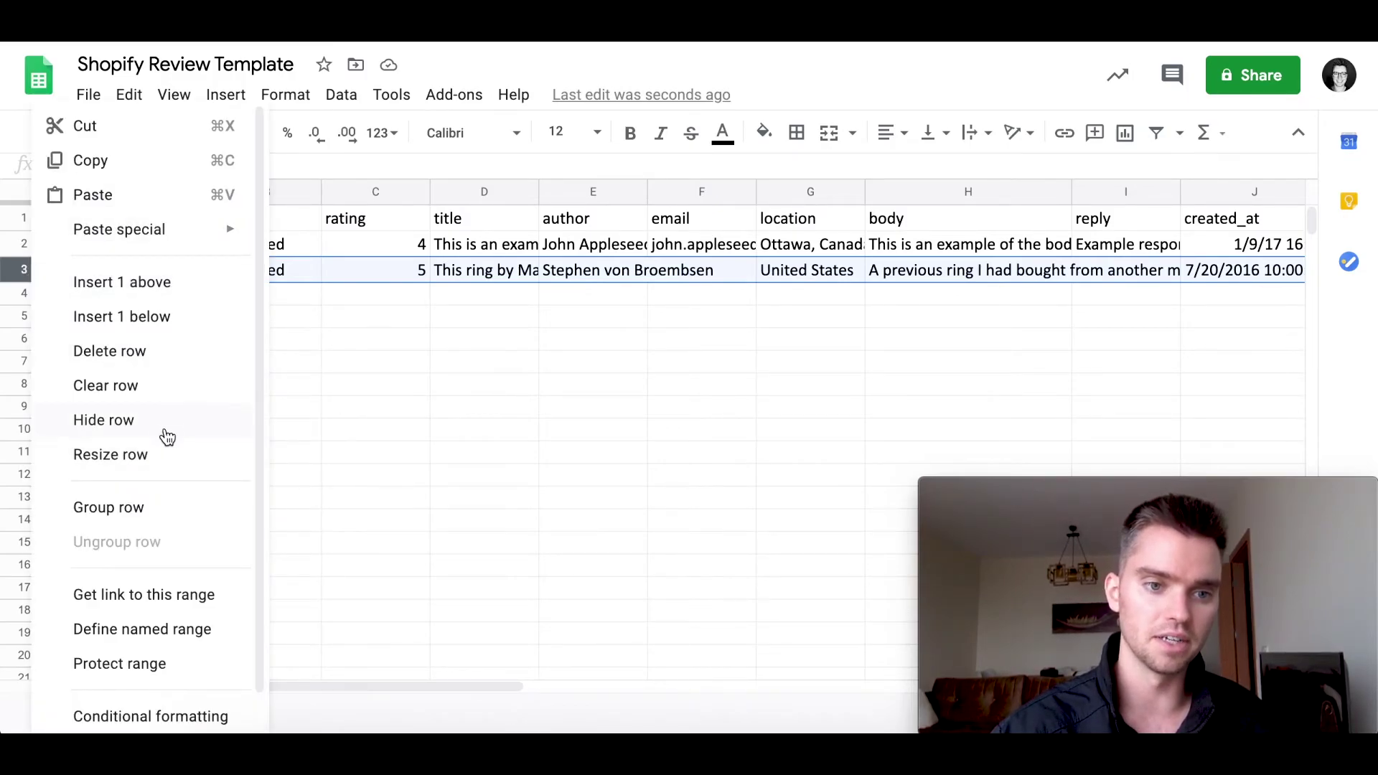
pyautogui.click(595, 361)
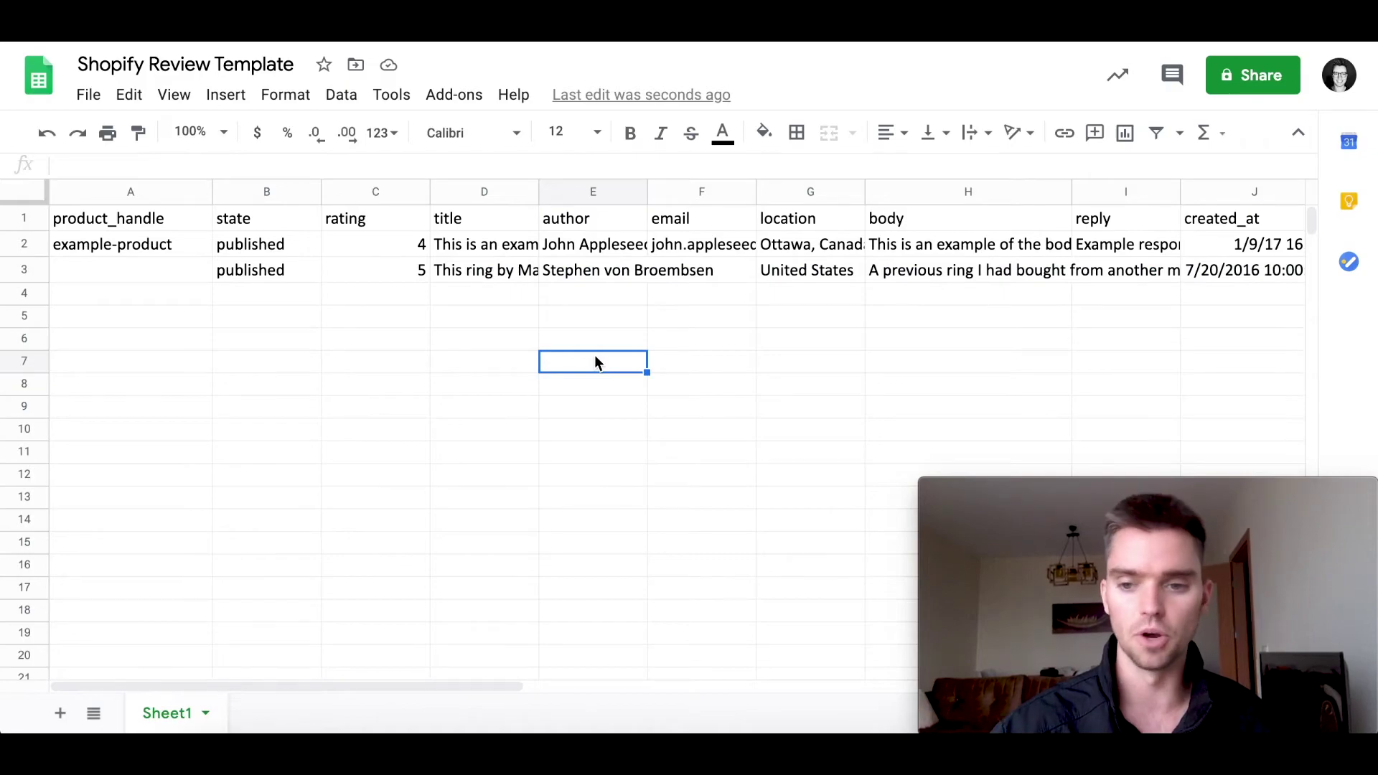
# - Enter "silicone-ring" as the first review's product_handle in cell A3
pyautogui.click(162, 272)
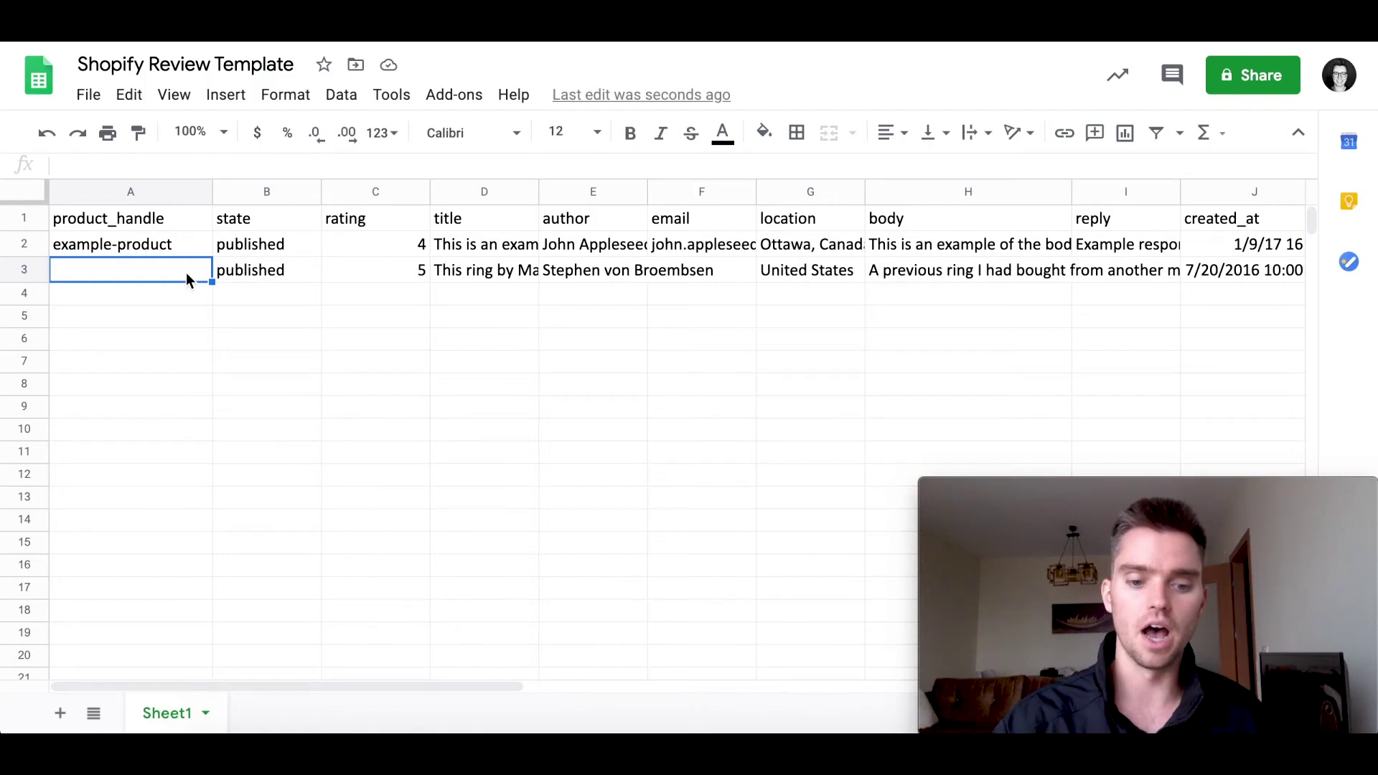
pyautogui.write('silicone-ring')
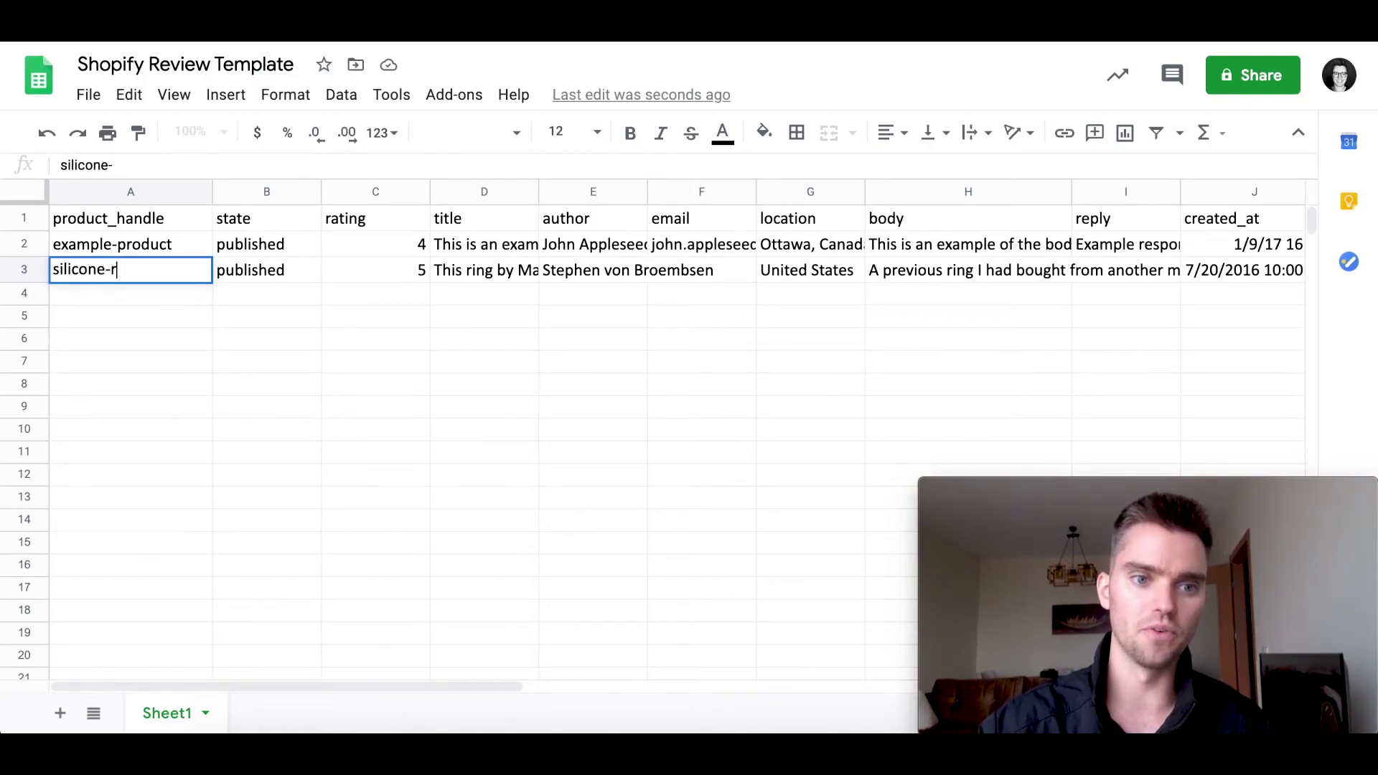
pyautogui.click(308, 338)
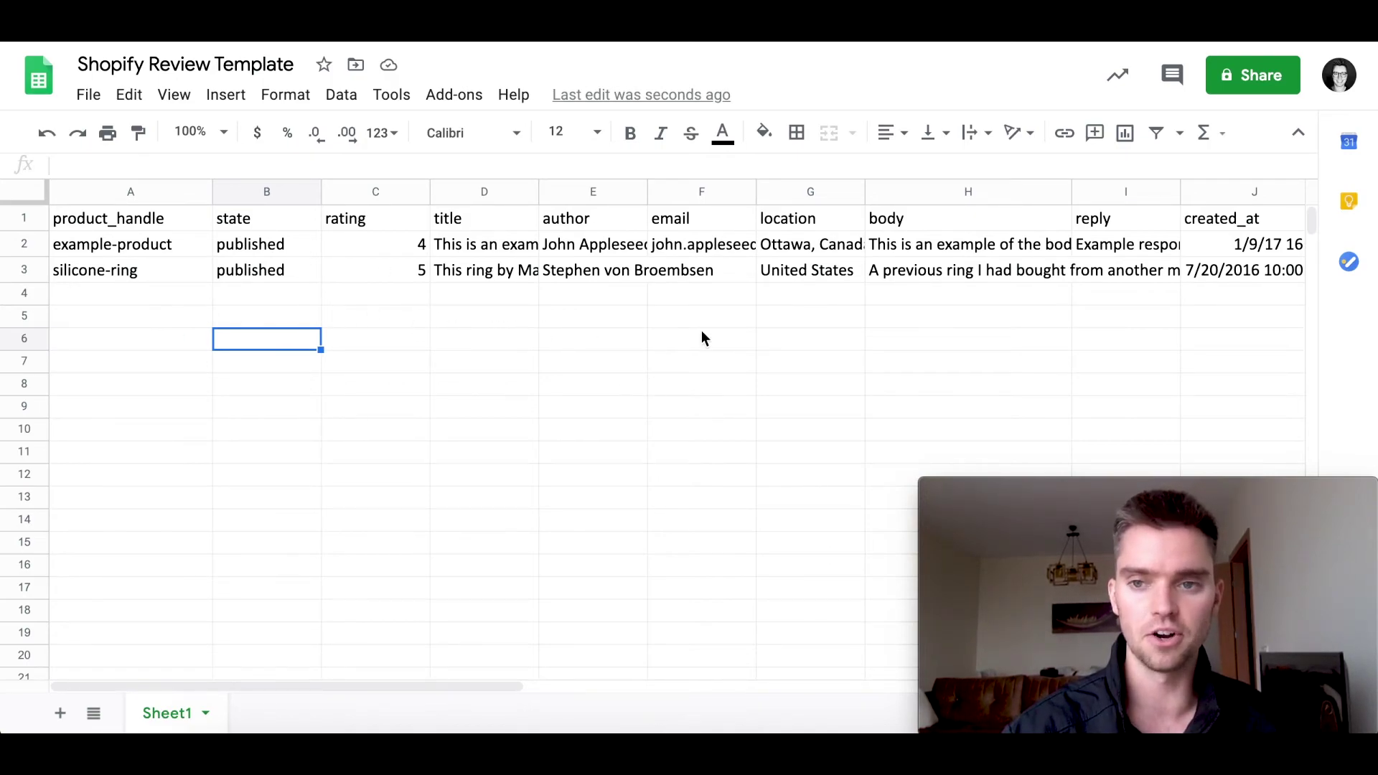
# - View the template's download formats, including comma-separated values (.csv) for the current sheet, and dismiss them without downloading
pyautogui.click(91, 99)
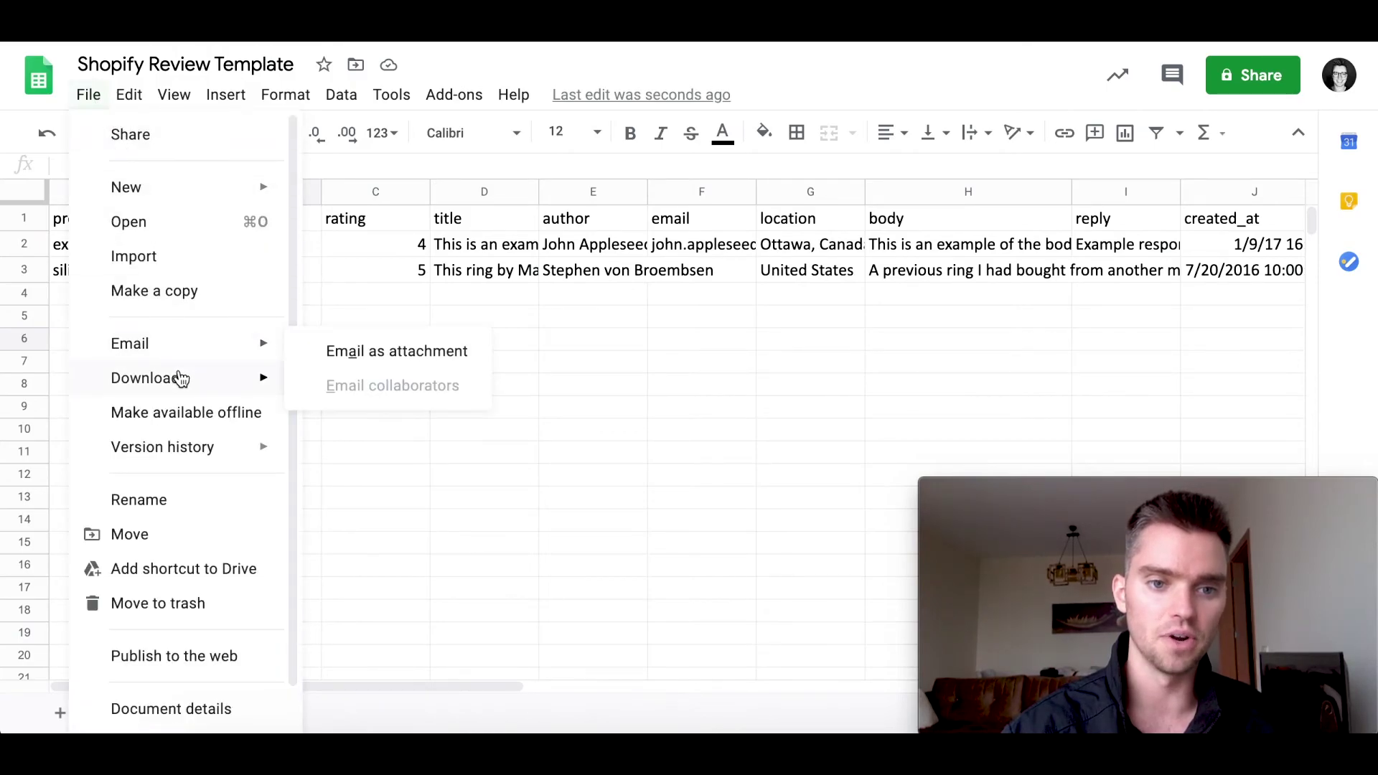
pyautogui.moveTo(181, 379)
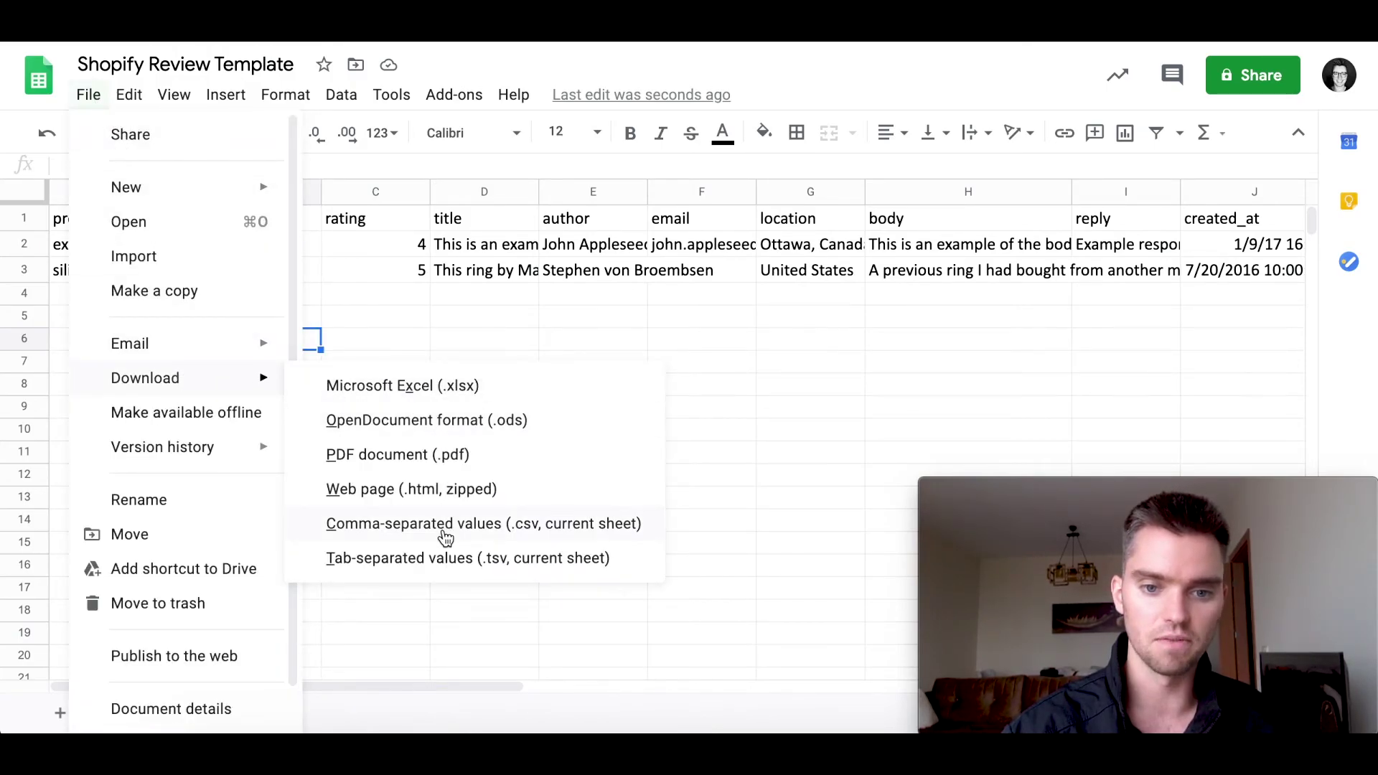
pyautogui.click(637, 321)
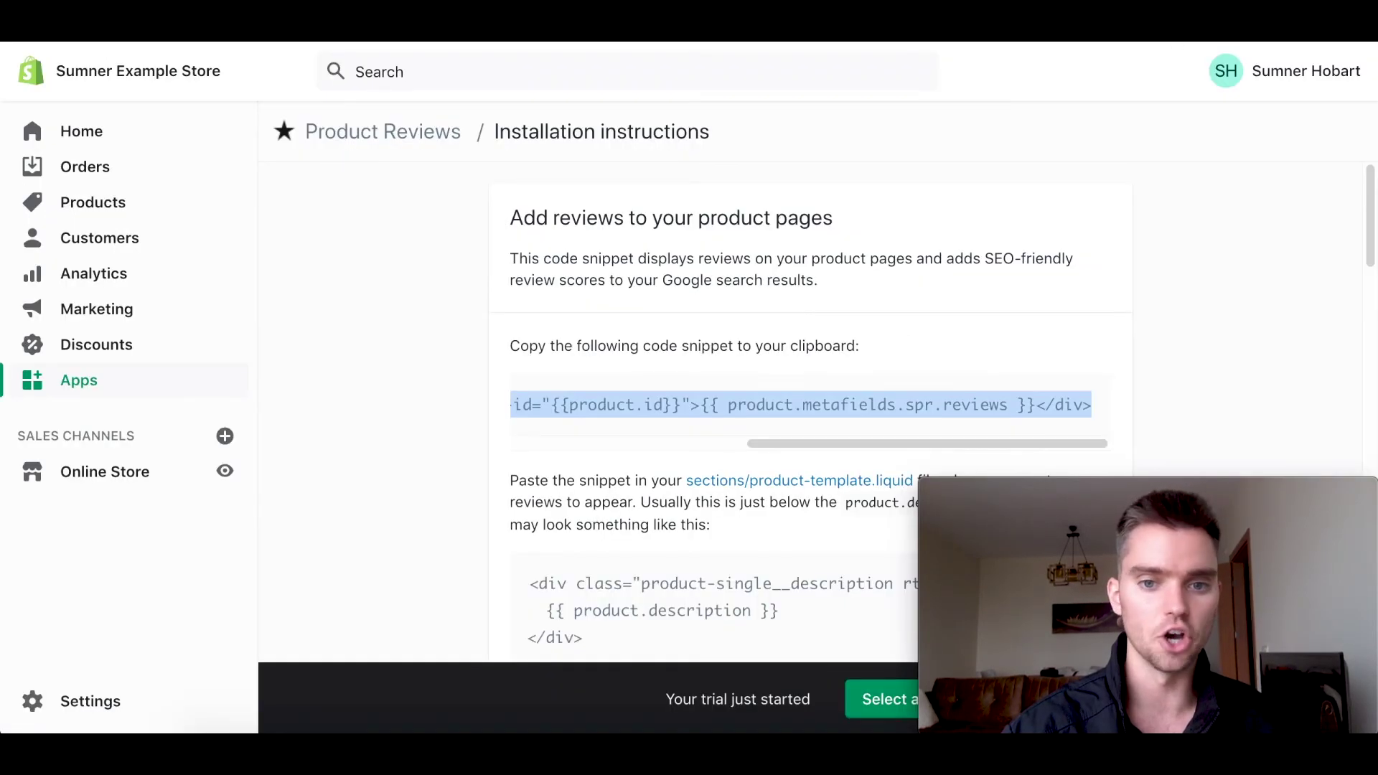
# - In the Shopify admin, view the Product Reviews app's CSV import dialog from its settings, and return to the Reviews page
pyautogui.click(129, 378)
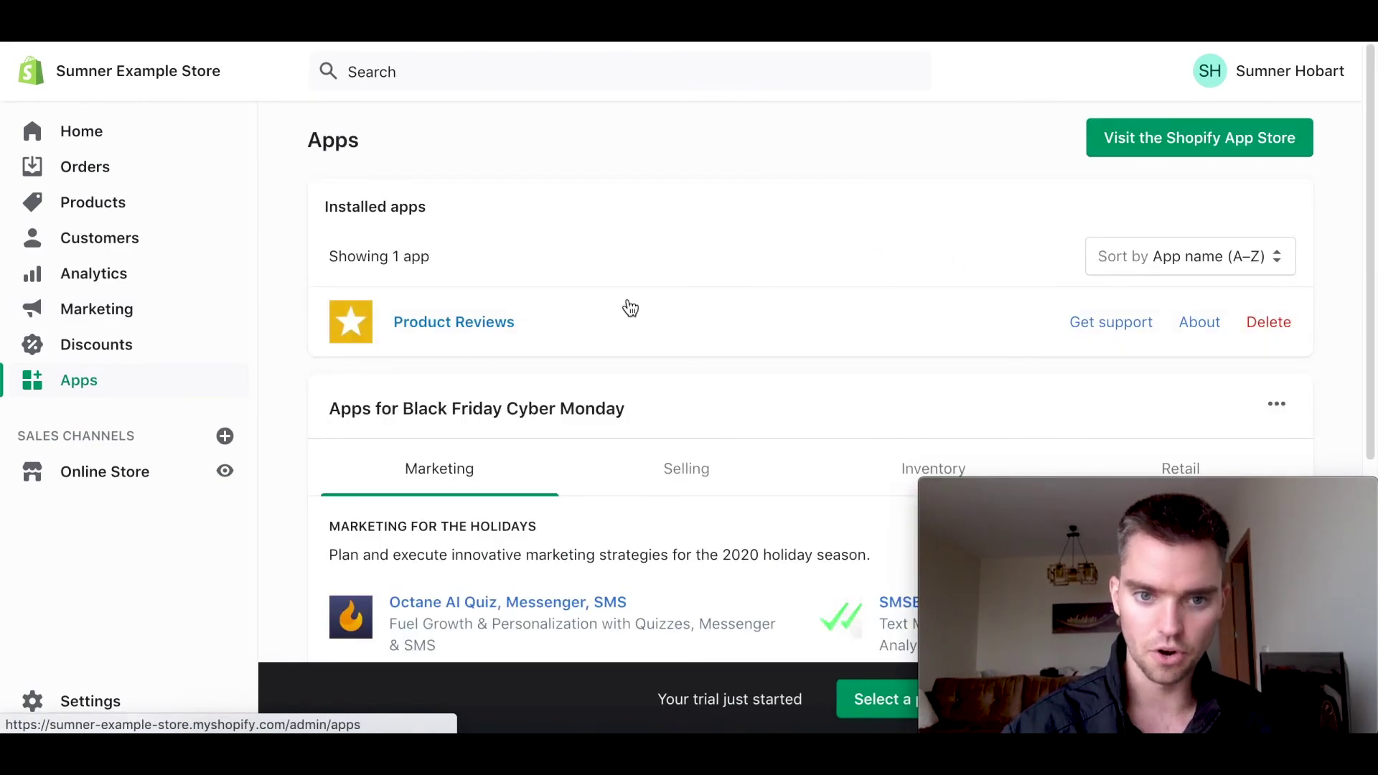
pyautogui.click(474, 322)
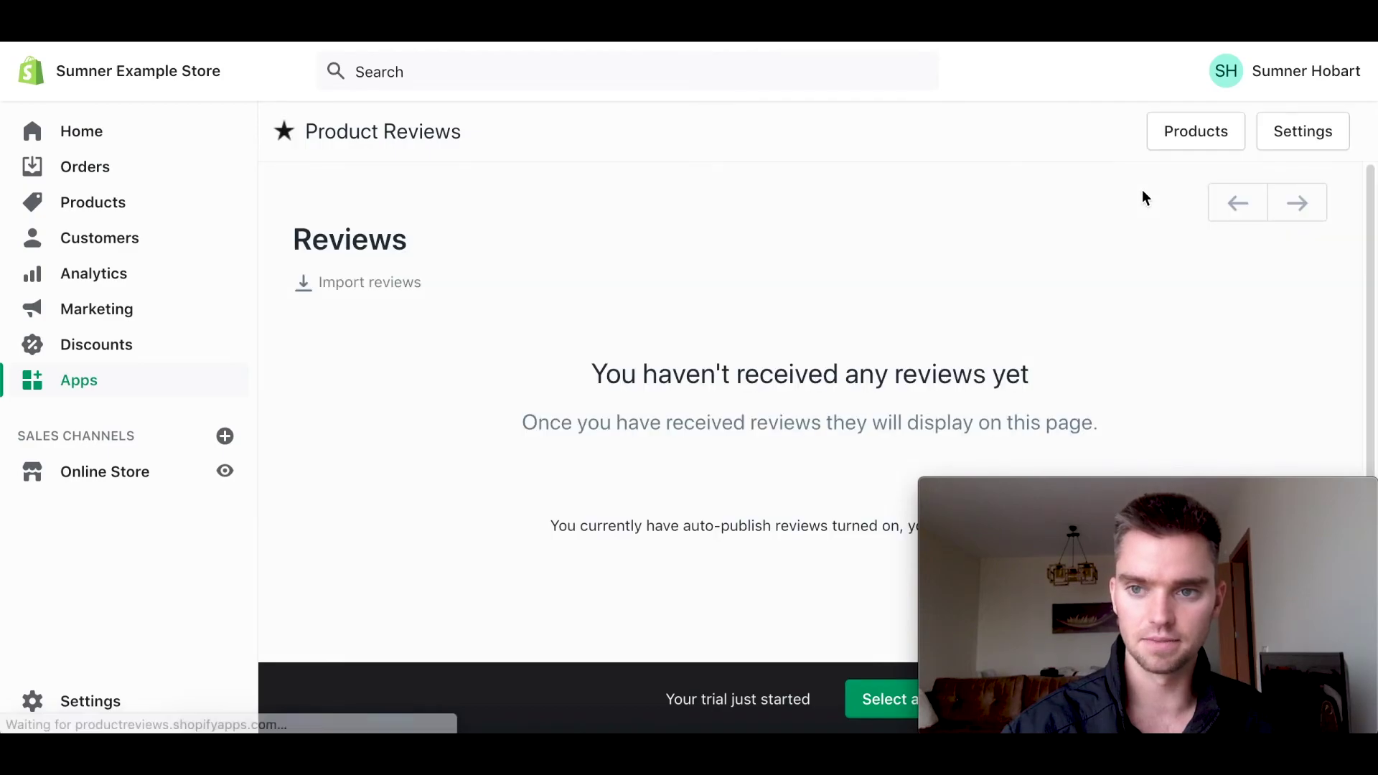
pyautogui.click(1286, 133)
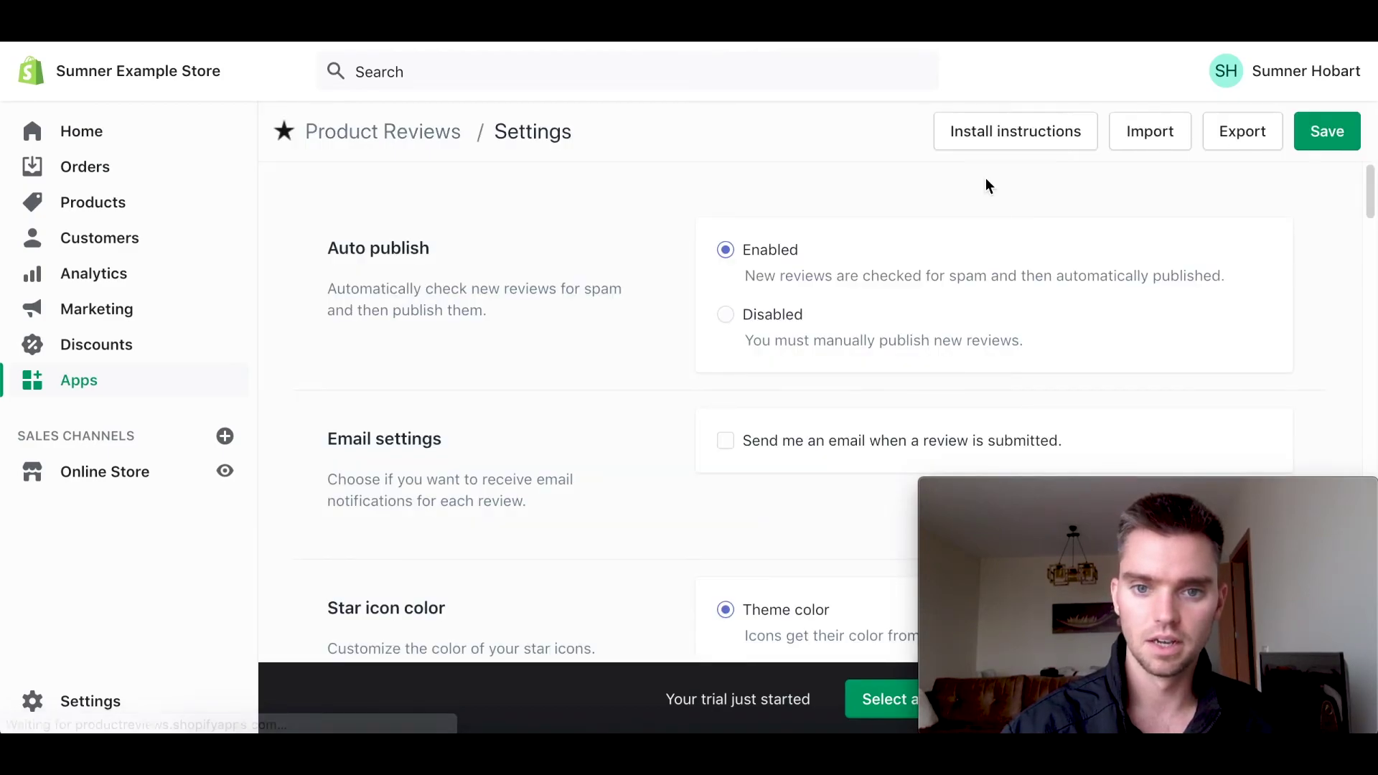
pyautogui.click(1140, 136)
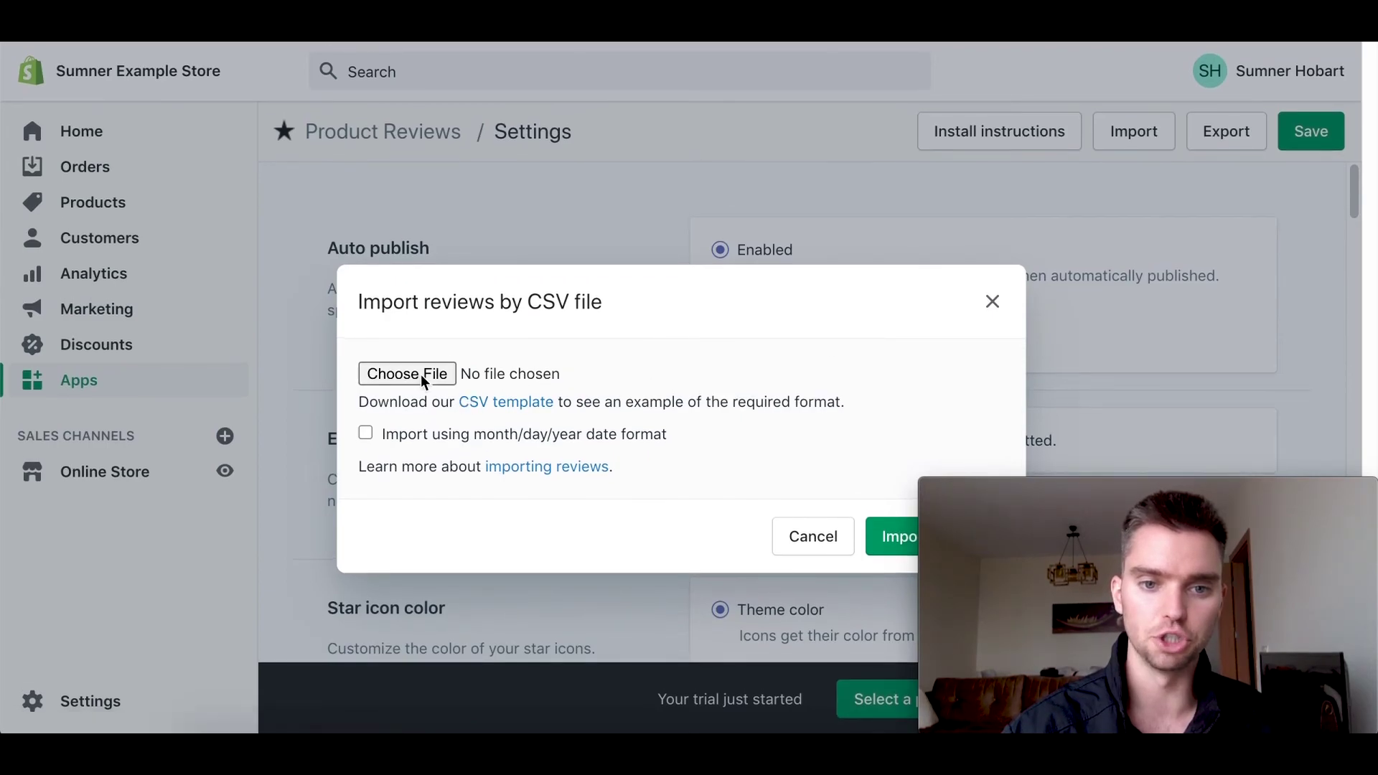
pyautogui.click(993, 302)
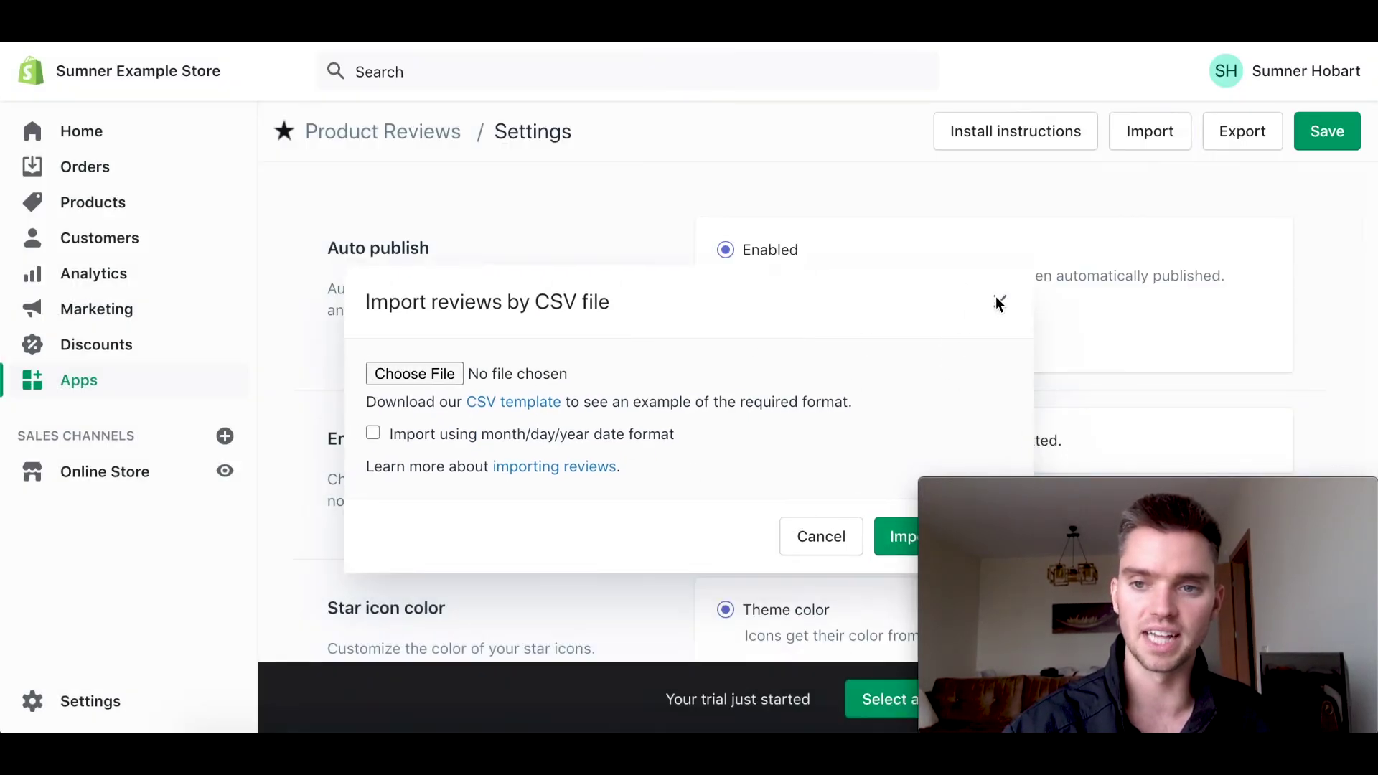
pyautogui.click(375, 137)
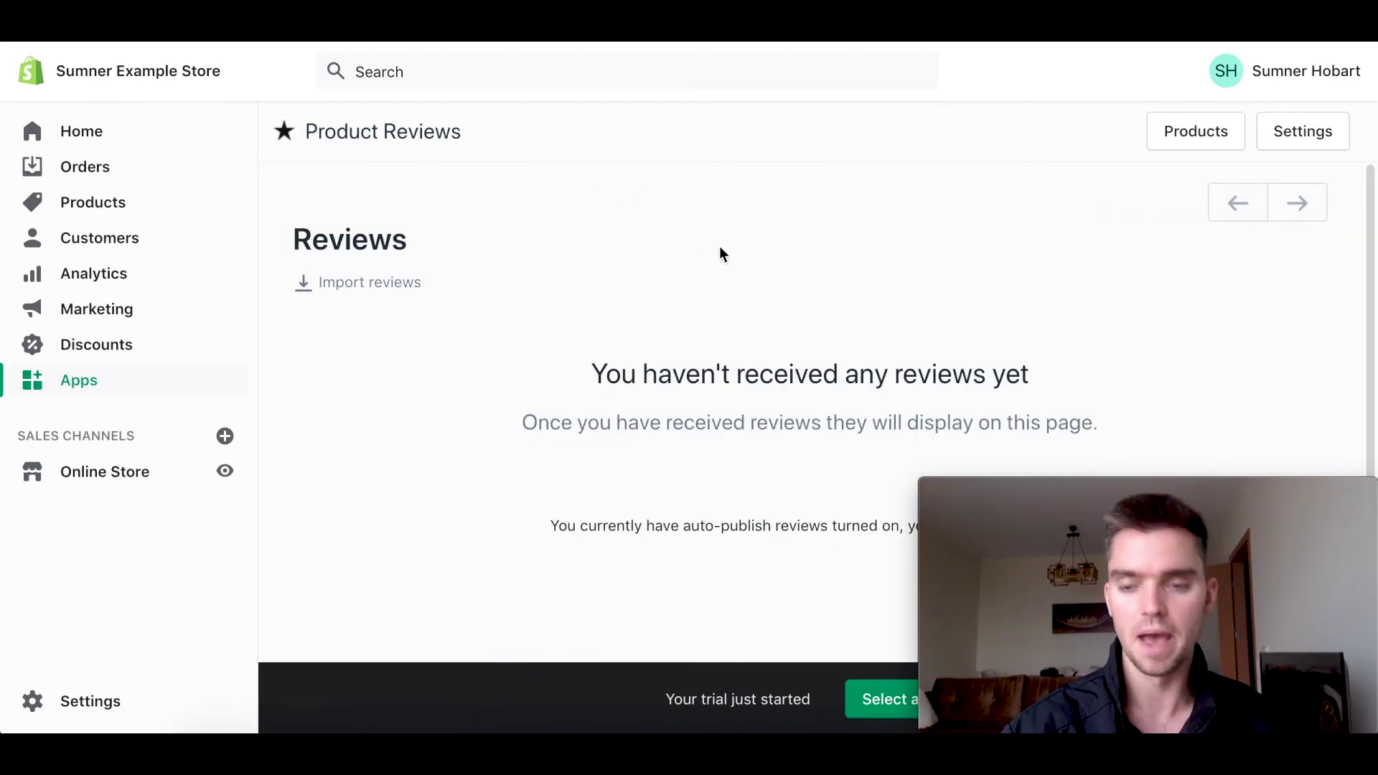